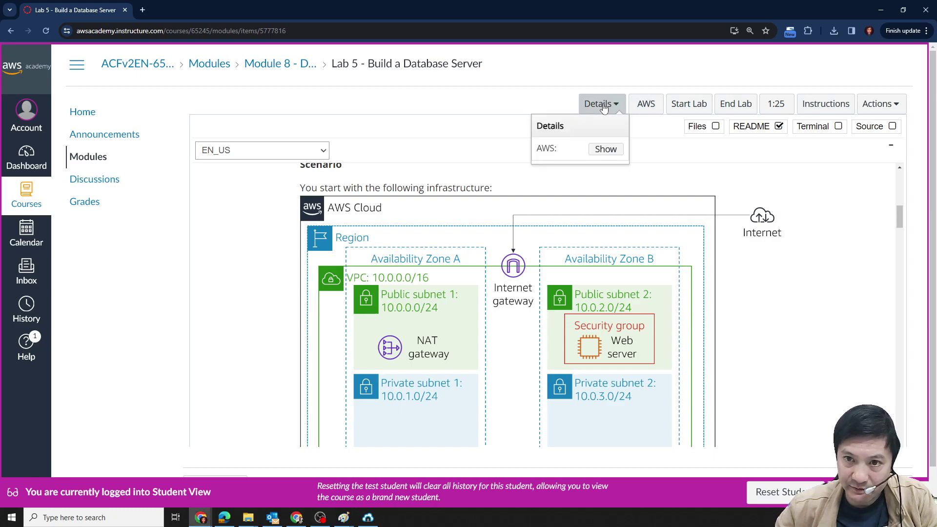
Review the lab's AWS access details, then close the credentials window.
{"action": "left_click", "coordinate": [605, 149]}
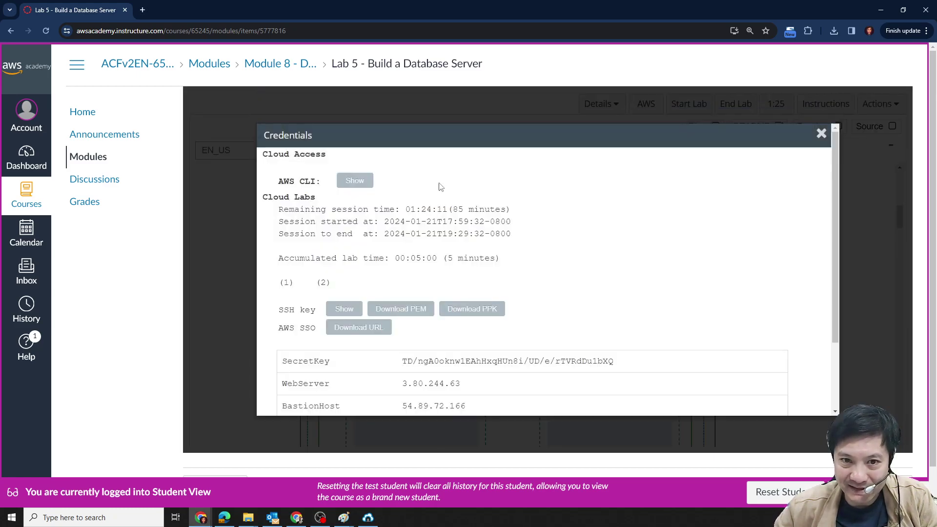
{"action": "scroll", "coordinate": [624, 293], "scroll_direction": "down", "scroll_amount": 3}
{"action": "scroll", "coordinate": [633, 335], "scroll_direction": "up", "scroll_amount": 5}
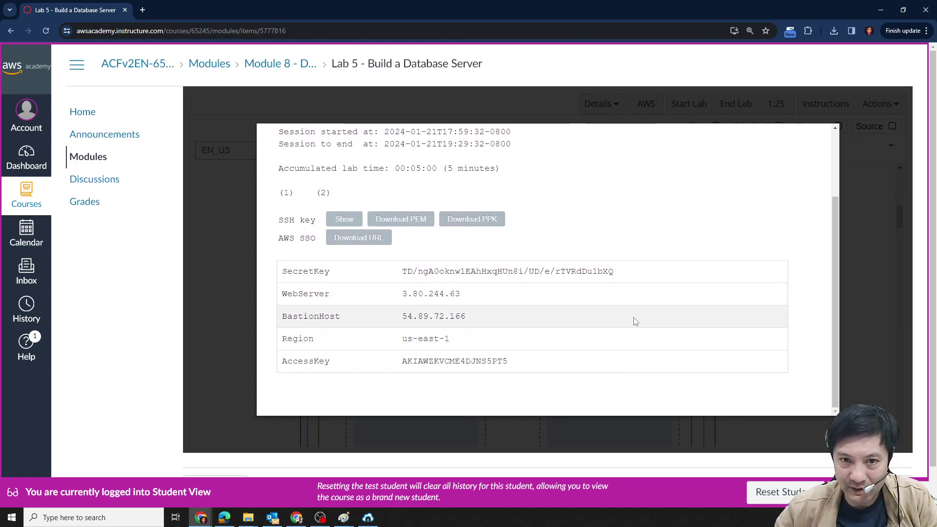
{"action": "left_click", "coordinate": [824, 140]}
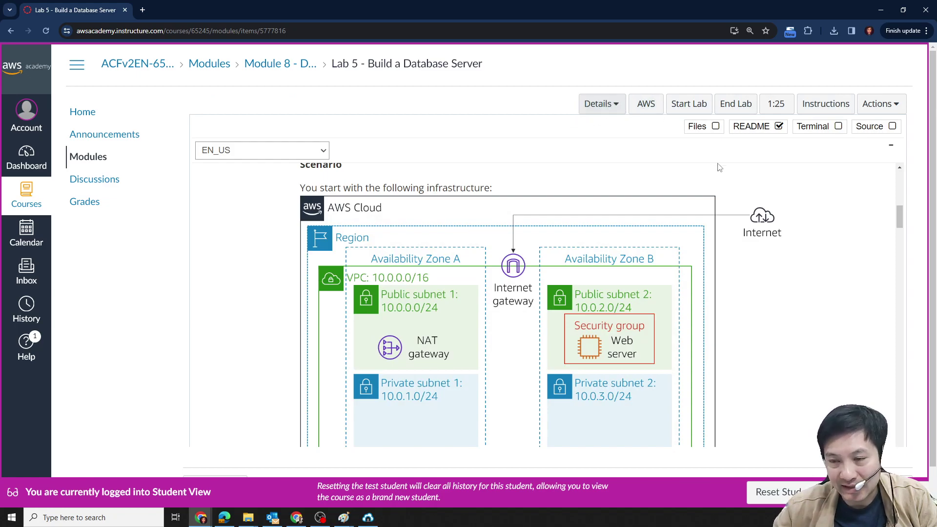
{"action": "scroll", "coordinate": [732, 293], "scroll_direction": "up", "scroll_amount": 1}
{"action": "scroll", "coordinate": [683, 282], "scroll_direction": "down", "scroll_amount": 2}
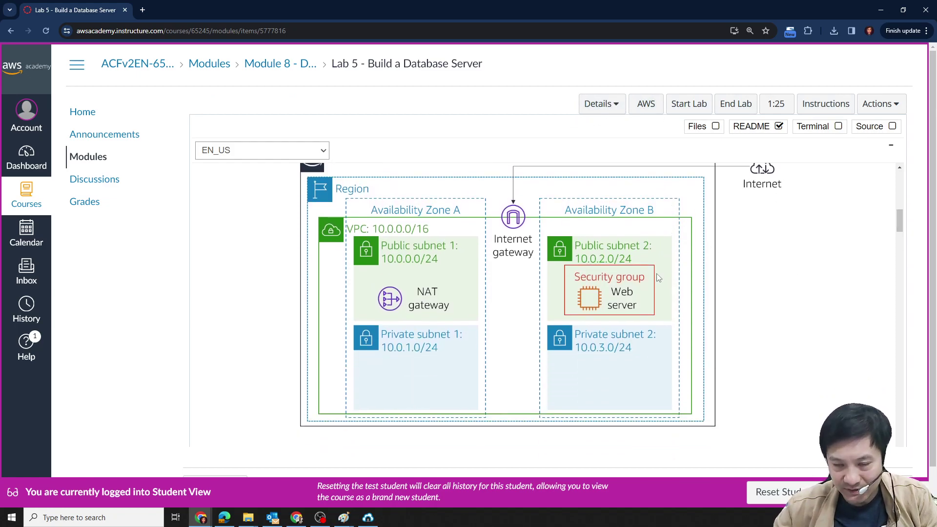
{"action": "scroll", "coordinate": [658, 277], "scroll_direction": "up", "scroll_amount": 1}
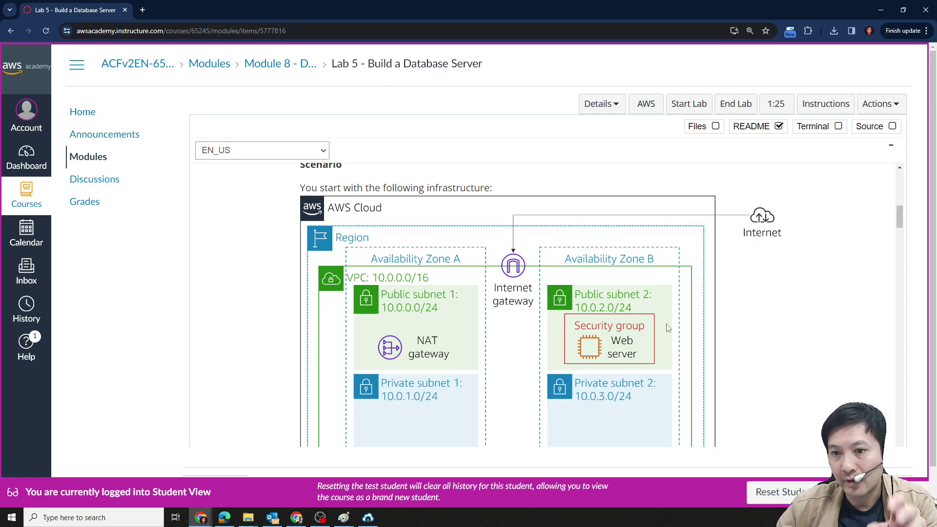
{"action": "scroll", "coordinate": [663, 308], "scroll_direction": "down", "scroll_amount": 8}
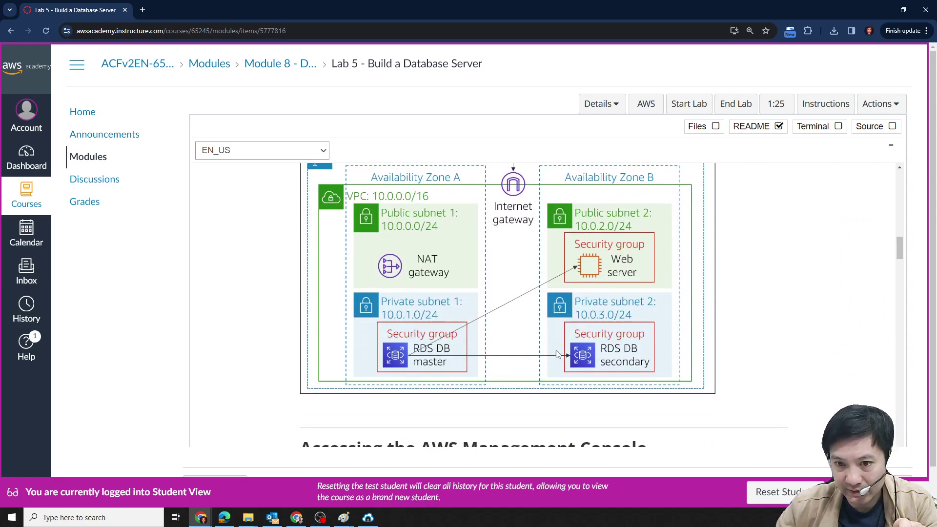
{"action": "scroll", "coordinate": [488, 347], "scroll_direction": "up", "scroll_amount": 3}
{"action": "scroll", "coordinate": [559, 344], "scroll_direction": "down", "scroll_amount": 2}
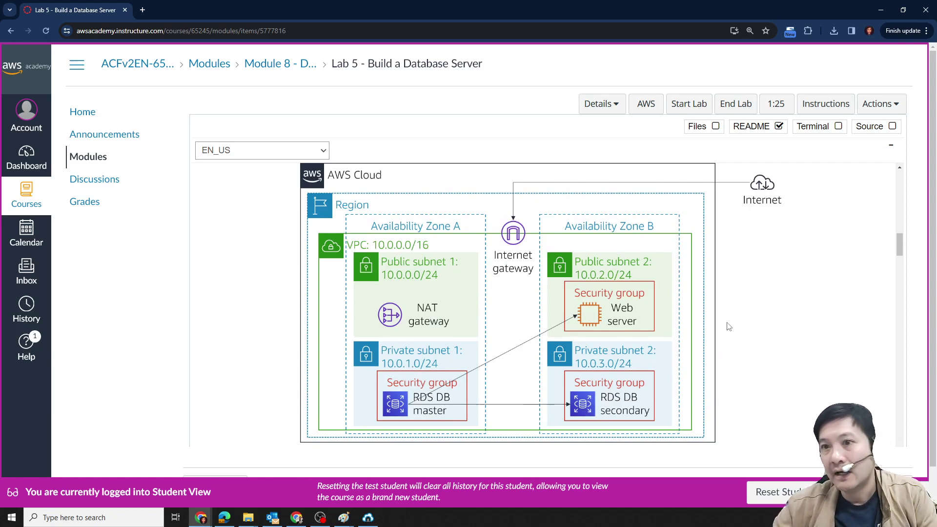
Launch the AWS Management Console and open the architecture diagram image in its own tab.
{"action": "left_click", "coordinate": [654, 108]}
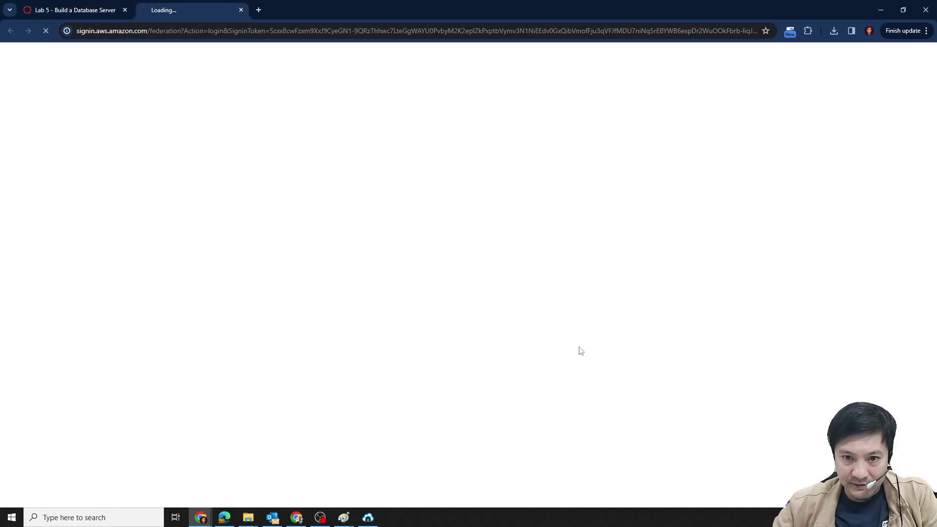
{"action": "left_click", "coordinate": [131, 15]}
{"action": "scroll", "coordinate": [464, 308], "scroll_direction": "down", "scroll_amount": 1}
{"action": "right_click", "coordinate": [463, 307]}
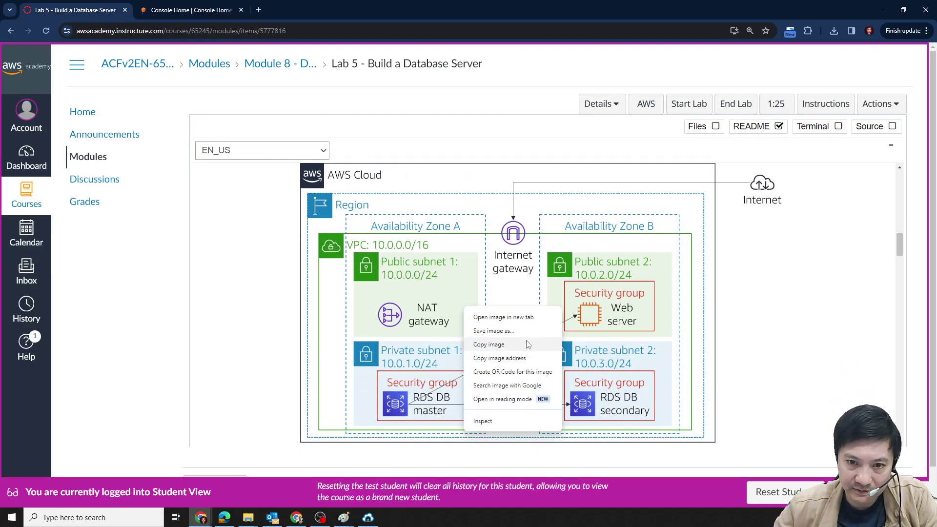
{"action": "left_click", "coordinate": [527, 317]}
Dock the lab window on the left half and Console Home on the right half.
{"action": "left_click_drag", "start_coordinate": [190, 10], "coordinate": [540, 148]}
{"action": "left_click_drag", "start_coordinate": [366, 5], "coordinate": [1, 141]}
{"action": "left_click", "coordinate": [194, 191]}
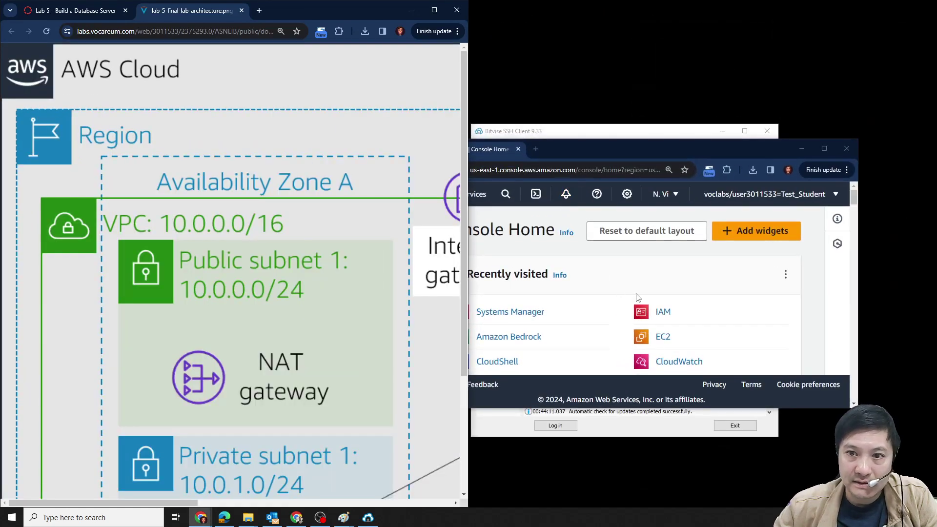
{"action": "left_click_drag", "start_coordinate": [356, 15], "coordinate": [1, 142]}
{"action": "left_click", "coordinate": [580, 69]}
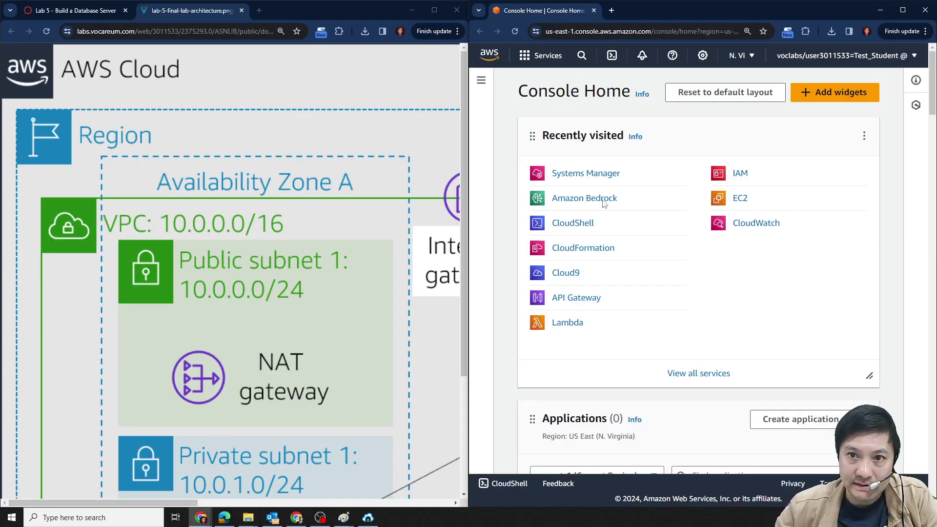
Scroll the lab instructions to Task 1 and highlight the word VPC in step 5.
{"action": "left_click", "coordinate": [84, 19]}
{"action": "scroll", "coordinate": [293, 317], "scroll_direction": "down", "scroll_amount": 6}
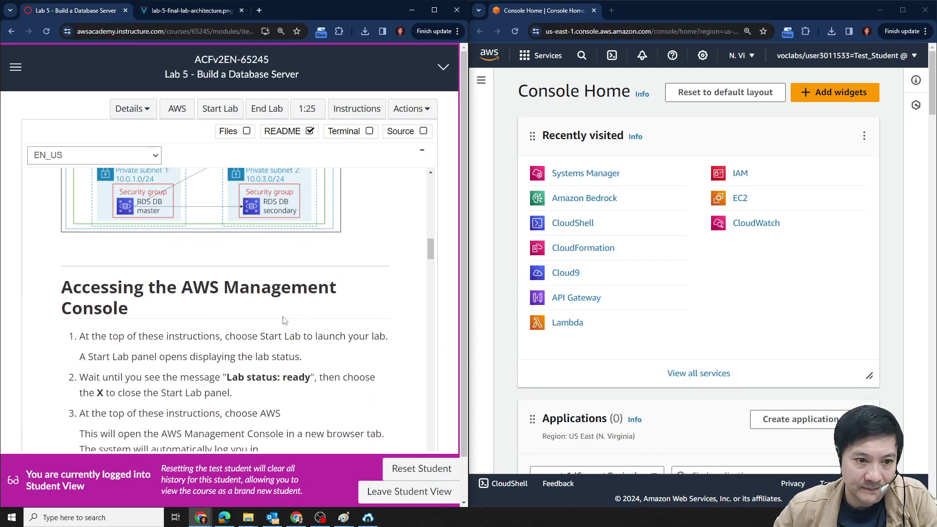
{"action": "scroll", "coordinate": [247, 264], "scroll_direction": "down", "scroll_amount": 6}
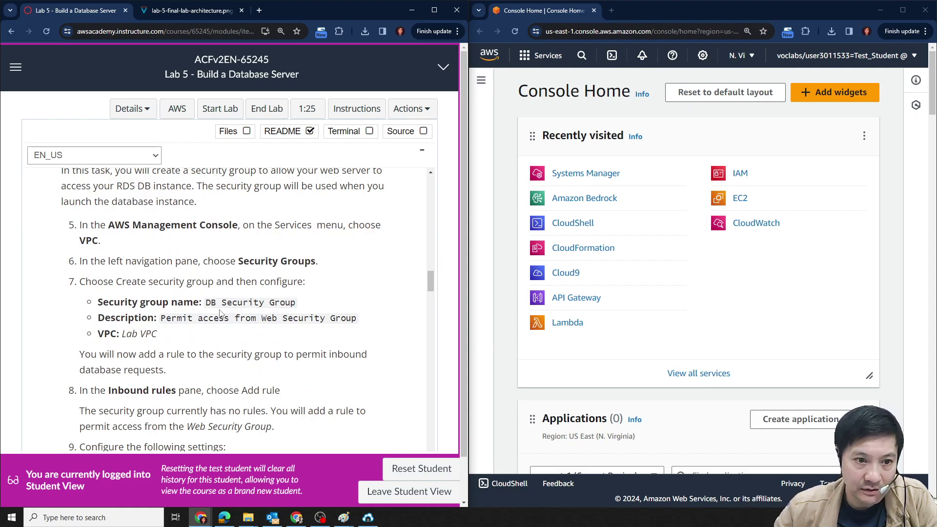
{"action": "scroll", "coordinate": [208, 269], "scroll_direction": "up", "scroll_amount": 1}
{"action": "left_click_drag", "start_coordinate": [104, 274], "coordinate": [166, 275]}
{"action": "double_click", "coordinate": [88, 289]}
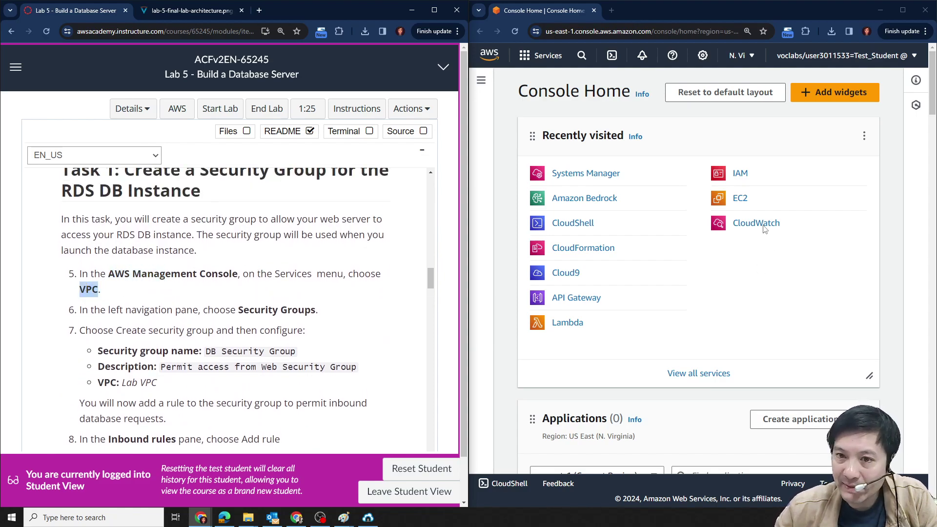
Search the console for VPC, open the VPC dashboard, and go to Security Groups.
{"action": "left_click", "coordinate": [581, 56]}
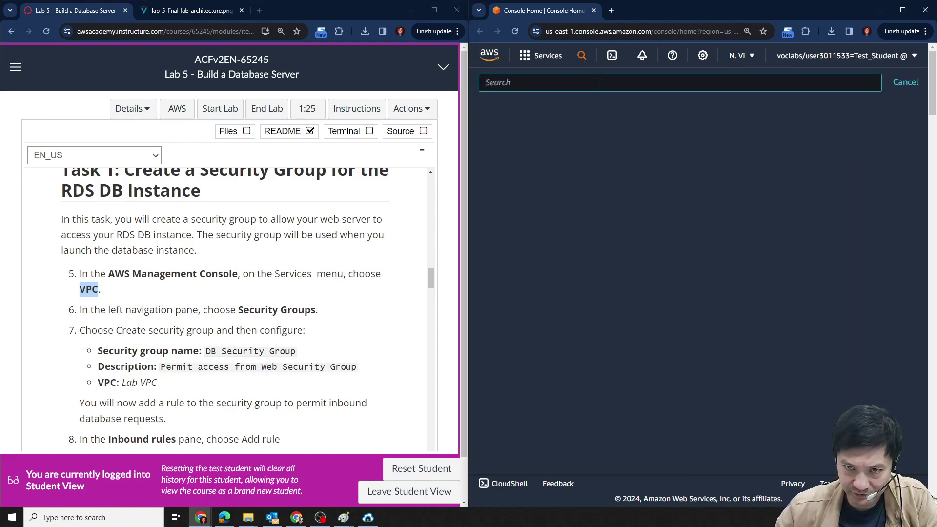
{"action": "type", "text": "VPC"}
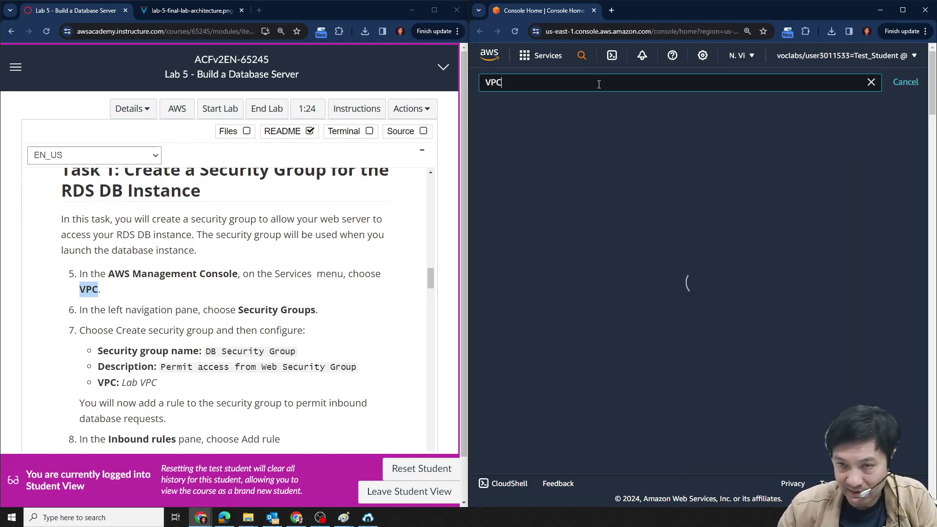
{"action": "left_click", "coordinate": [511, 159]}
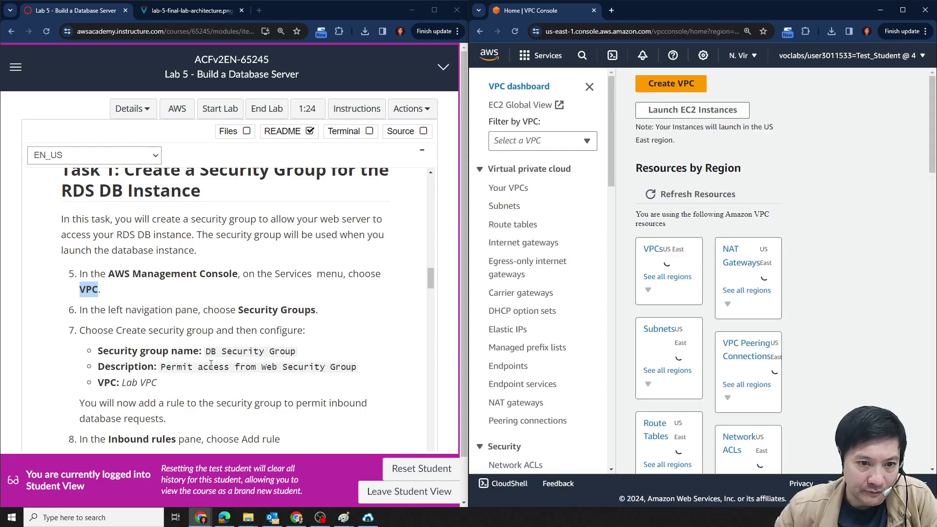
{"action": "left_click_drag", "start_coordinate": [208, 353], "coordinate": [278, 353]}
{"action": "left_click", "coordinate": [409, 328]}
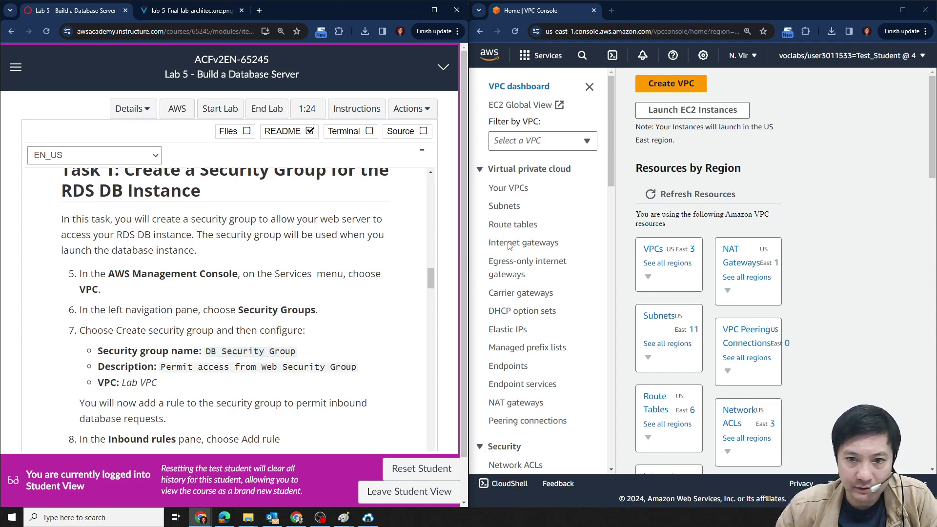
{"action": "scroll", "coordinate": [538, 149], "scroll_direction": "down", "scroll_amount": 1}
{"action": "scroll", "coordinate": [551, 302], "scroll_direction": "down", "scroll_amount": 2}
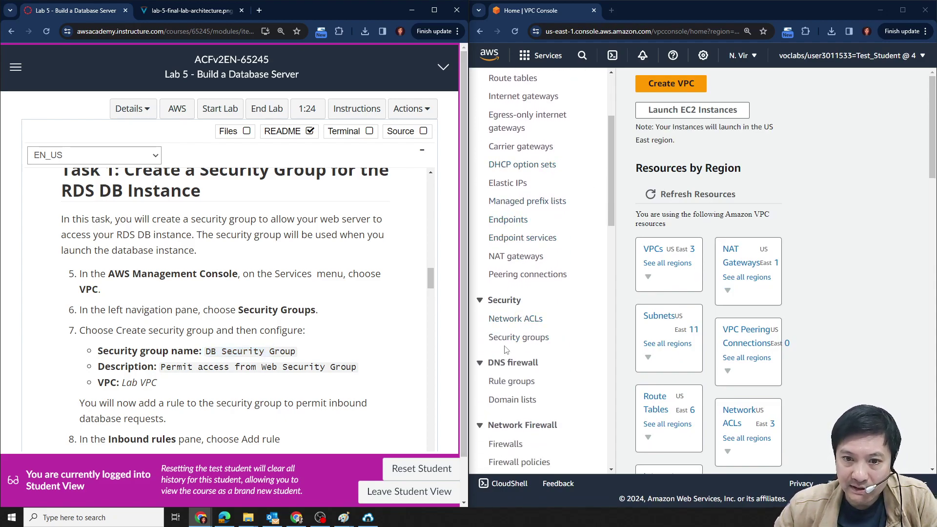
{"action": "left_click", "coordinate": [519, 339]}
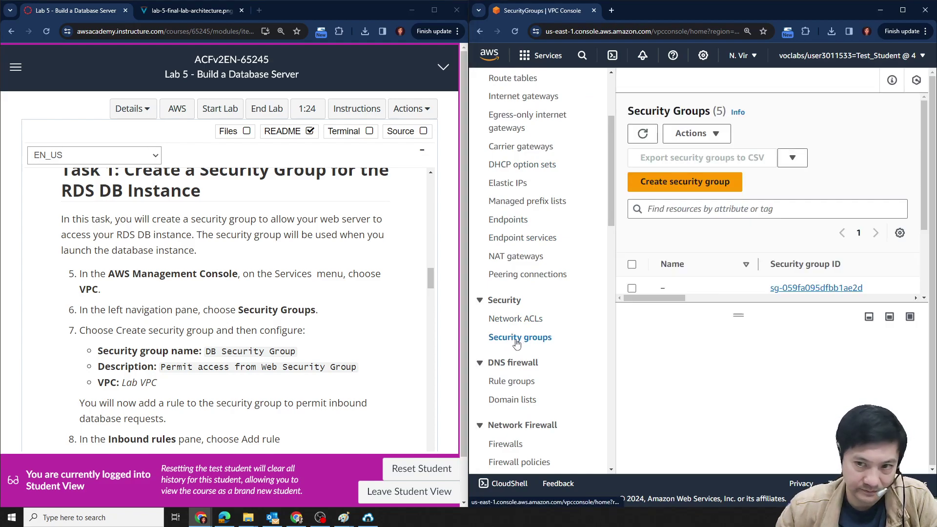
Start a new security group and paste 'DB Security Group' as its name.
{"action": "left_click", "coordinate": [671, 183]}
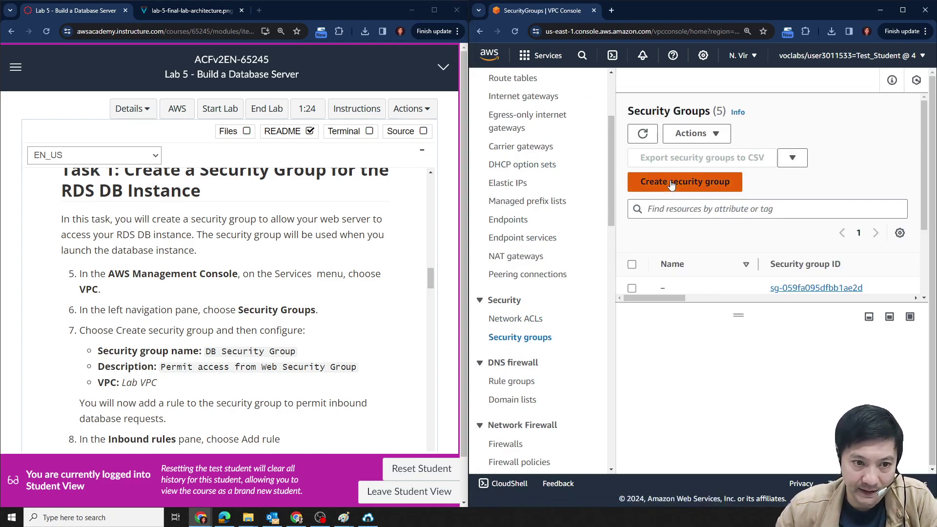
{"action": "scroll", "coordinate": [671, 183], "scroll_direction": "down", "scroll_amount": 5}
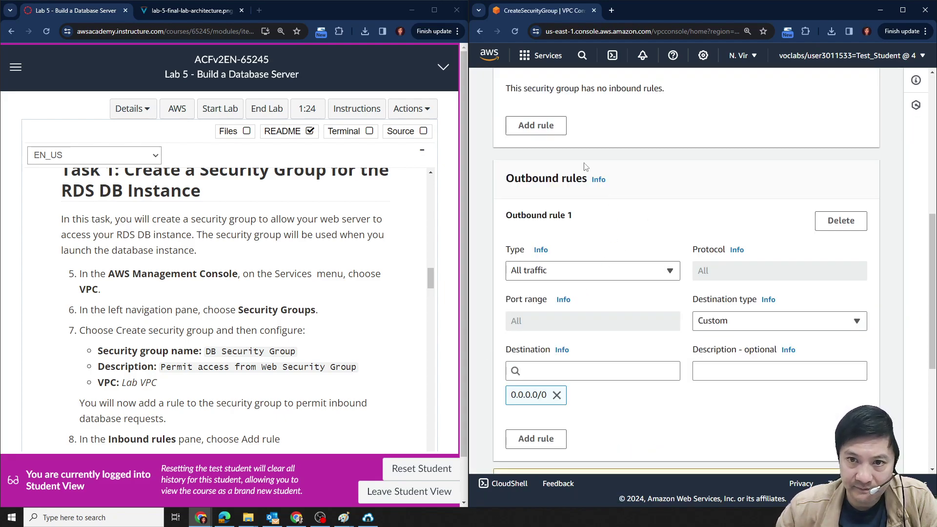
{"action": "scroll", "coordinate": [583, 157], "scroll_direction": "up", "scroll_amount": 6}
{"action": "scroll", "coordinate": [617, 189], "scroll_direction": "up", "scroll_amount": 1}
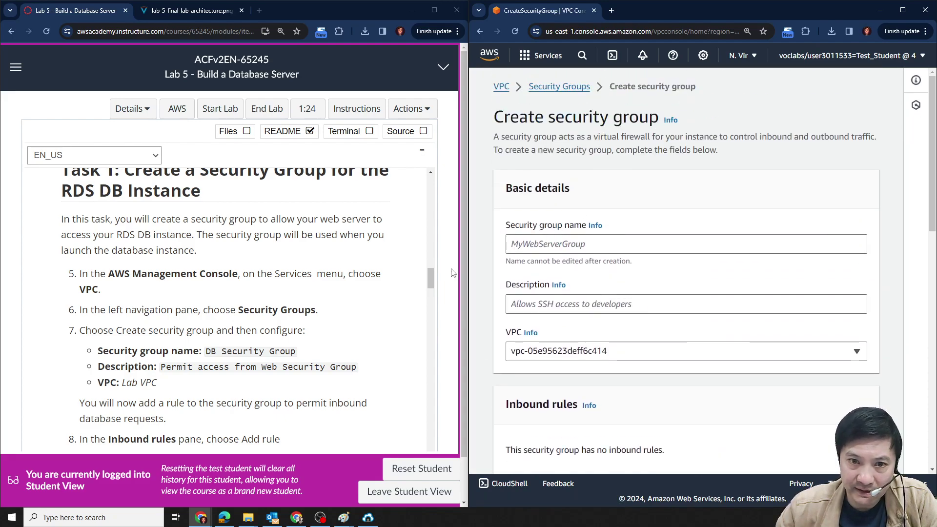
{"action": "left_click_drag", "start_coordinate": [205, 352], "coordinate": [295, 351]}
{"action": "key", "text": "ctrl+c"}
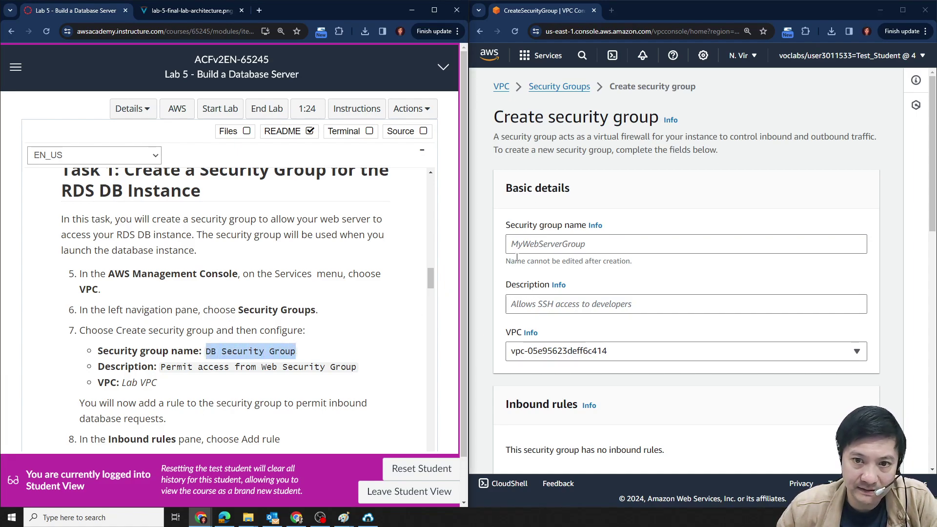
{"action": "left_click", "coordinate": [525, 241]}
{"action": "key", "text": "ctrl+v"}
Paste the description 'DB Security Group' and place the group in Lab VPC.
{"action": "left_click_drag", "start_coordinate": [161, 367], "coordinate": [357, 366]}
{"action": "left_click", "coordinate": [526, 303]}
{"action": "key", "text": "ctrl+v"}
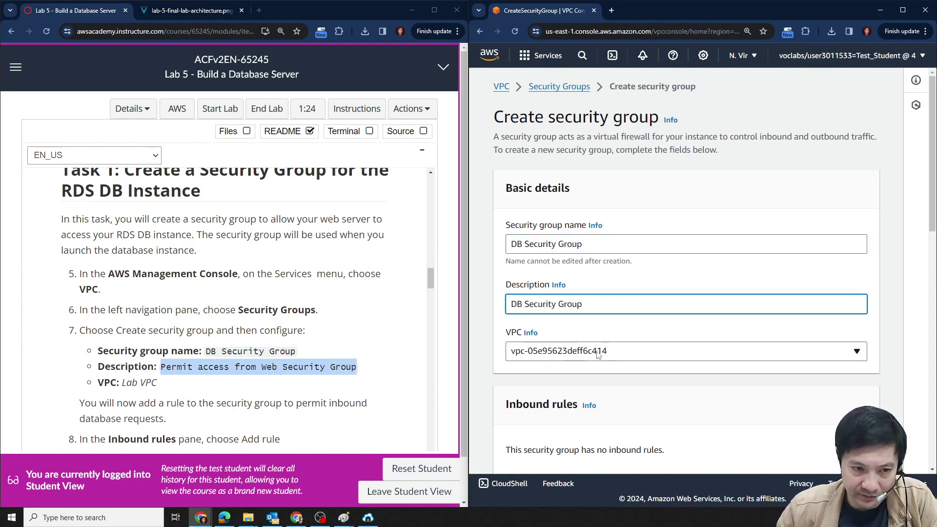
{"action": "left_click", "coordinate": [599, 352]}
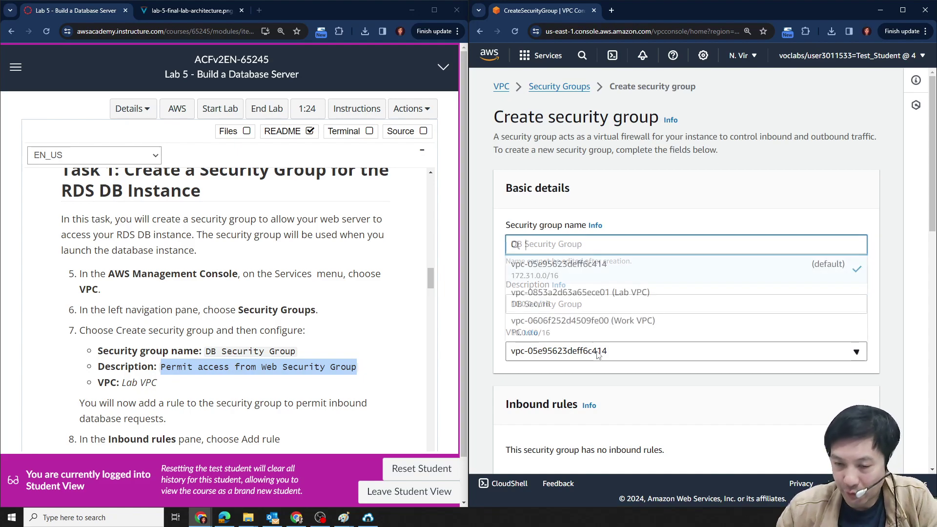
{"action": "left_click", "coordinate": [606, 306]}
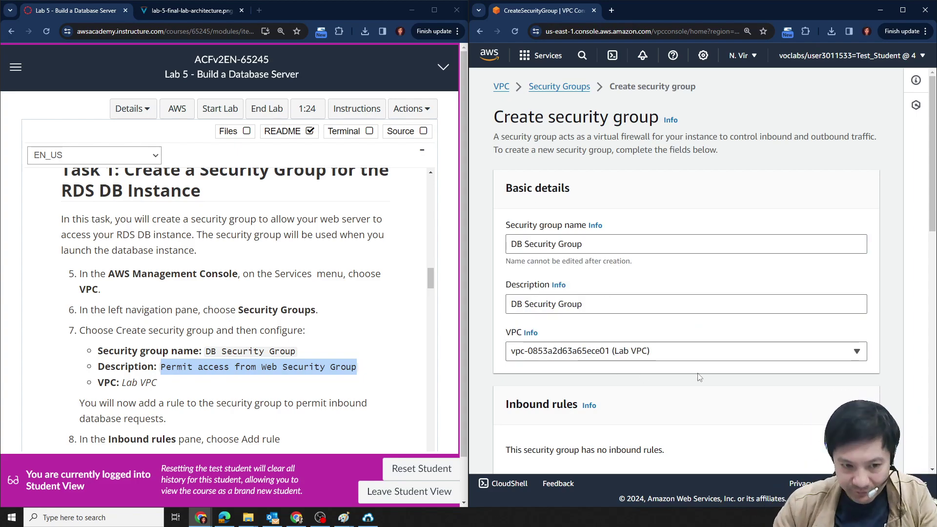
{"action": "scroll", "coordinate": [691, 377], "scroll_direction": "down", "scroll_amount": 2}
{"action": "scroll", "coordinate": [260, 252], "scroll_direction": "down", "scroll_amount": 3}
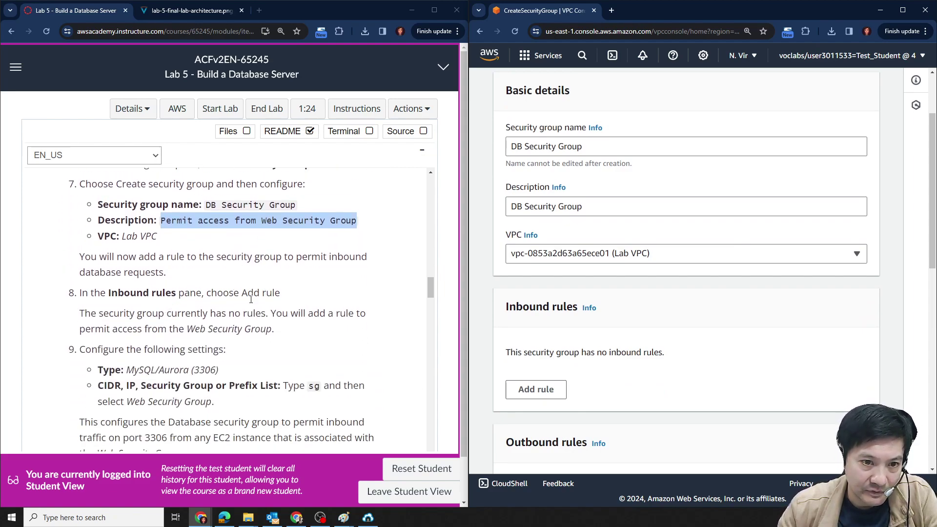
{"action": "scroll", "coordinate": [244, 299], "scroll_direction": "down", "scroll_amount": 1}
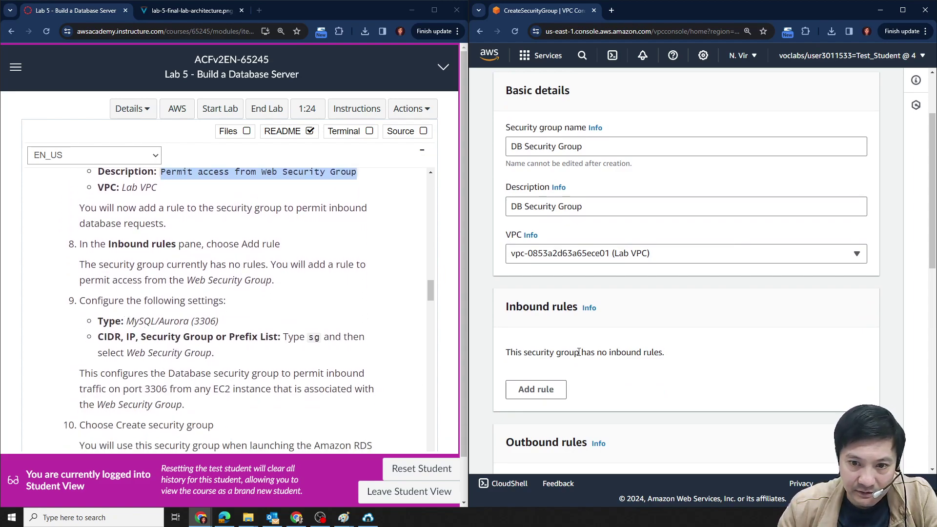
Add an inbound rule of type MYSQL/Aurora.
{"action": "left_click", "coordinate": [535, 389]}
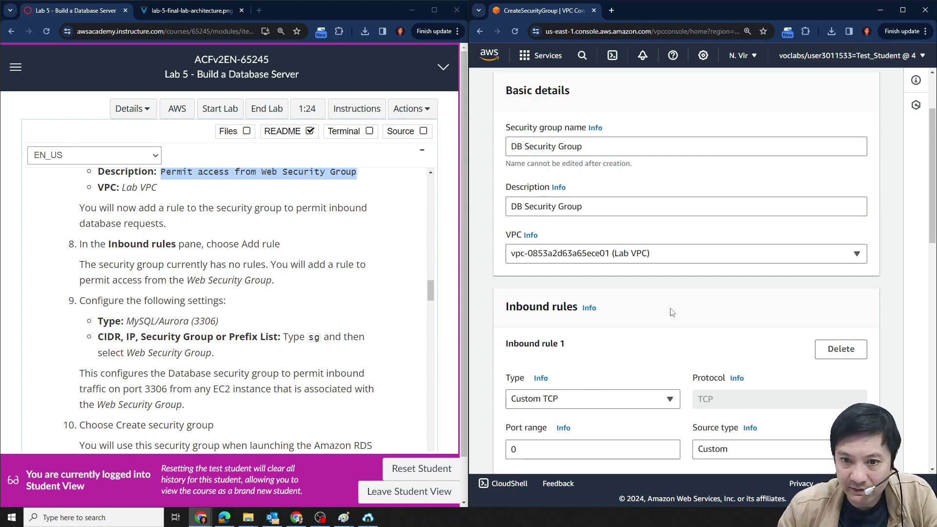
{"action": "scroll", "coordinate": [644, 288], "scroll_direction": "down", "scroll_amount": 2}
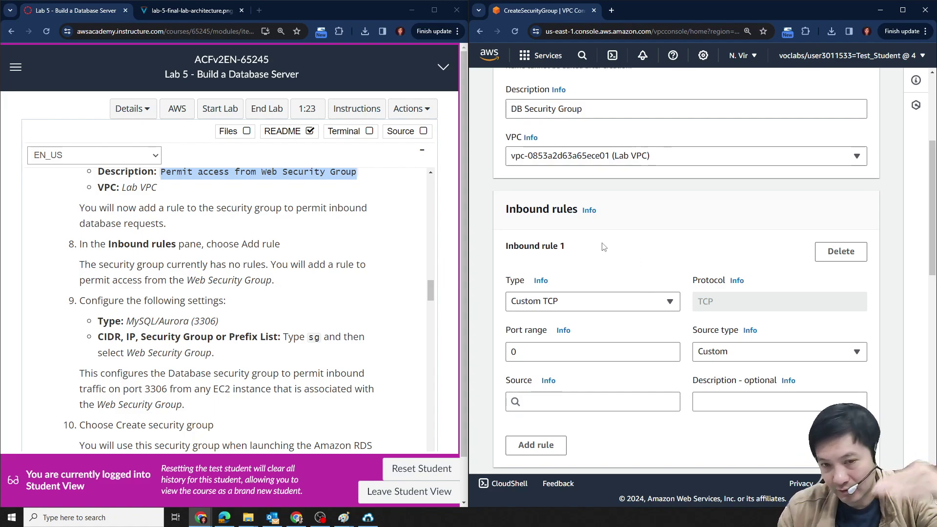
{"action": "left_click", "coordinate": [657, 311]}
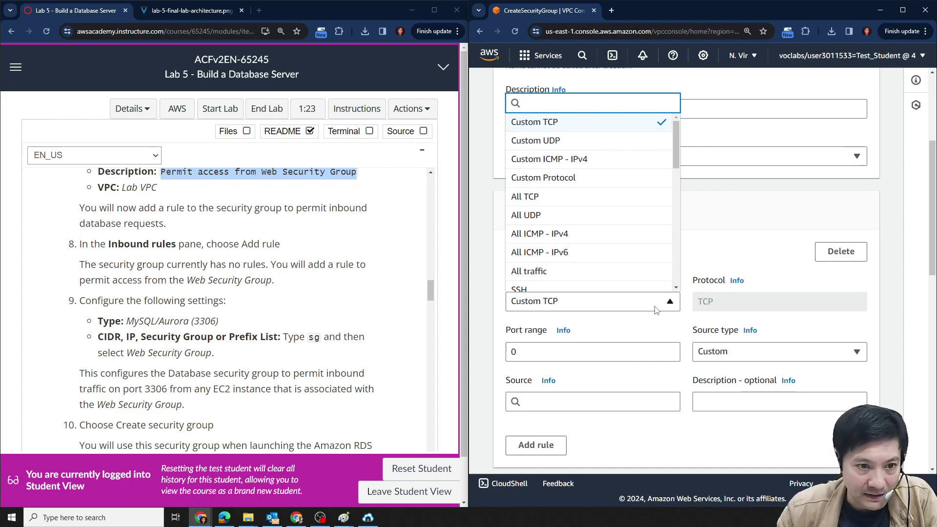
{"action": "type", "text": "my"}
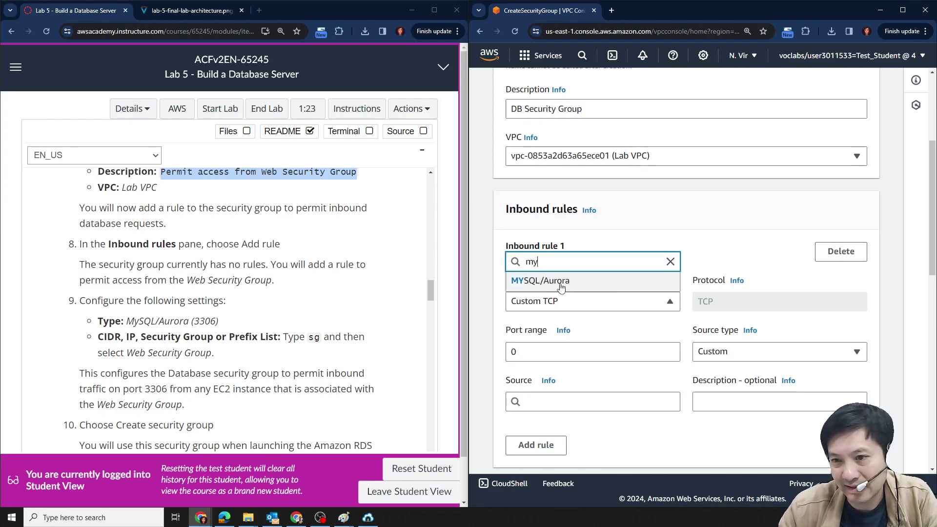
{"action": "left_click", "coordinate": [560, 287]}
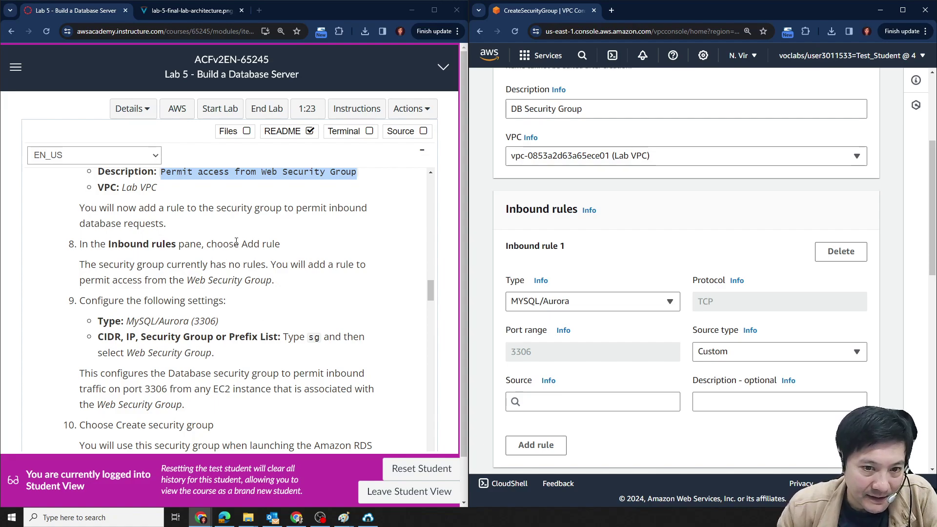
Keep the rule's source type Custom and set its source to Web Security Group.
{"action": "scroll", "coordinate": [228, 283], "scroll_direction": "down", "scroll_amount": 1}
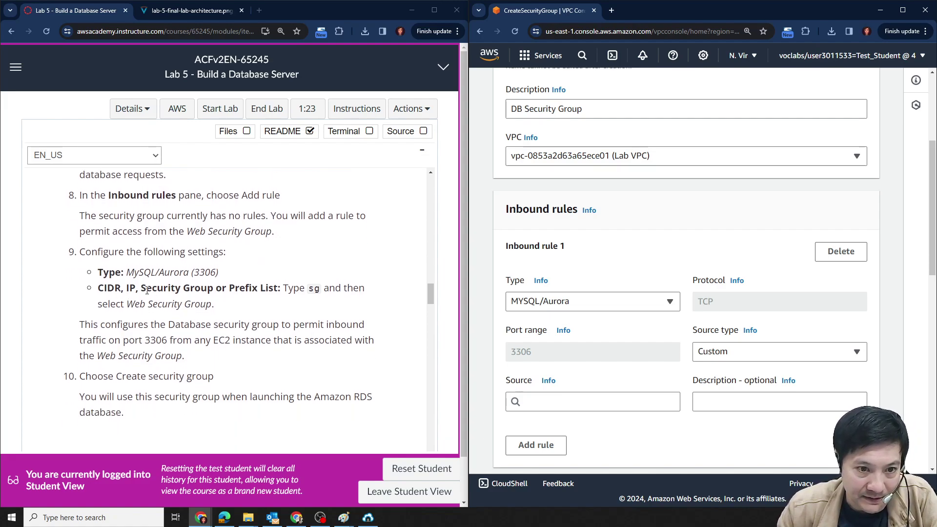
{"action": "left_click", "coordinate": [802, 355]}
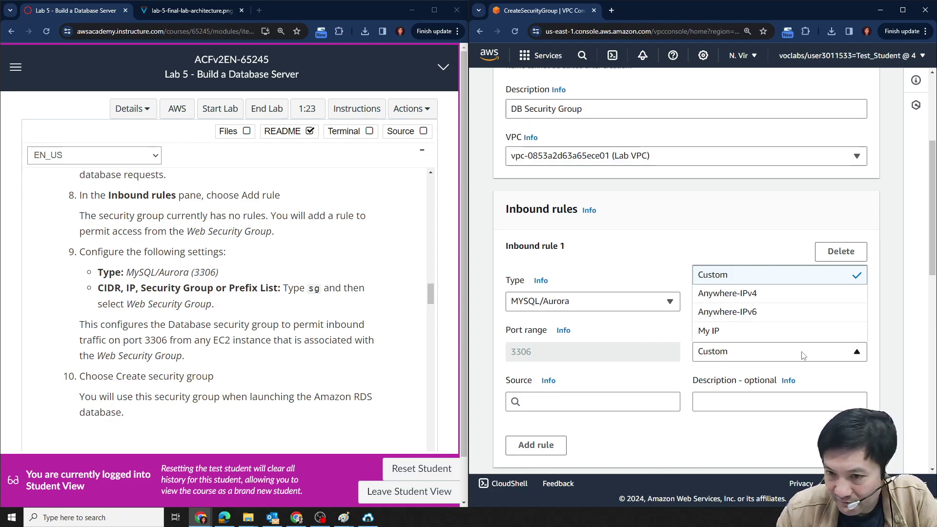
{"action": "left_click", "coordinate": [803, 355]}
{"action": "left_click", "coordinate": [588, 406]}
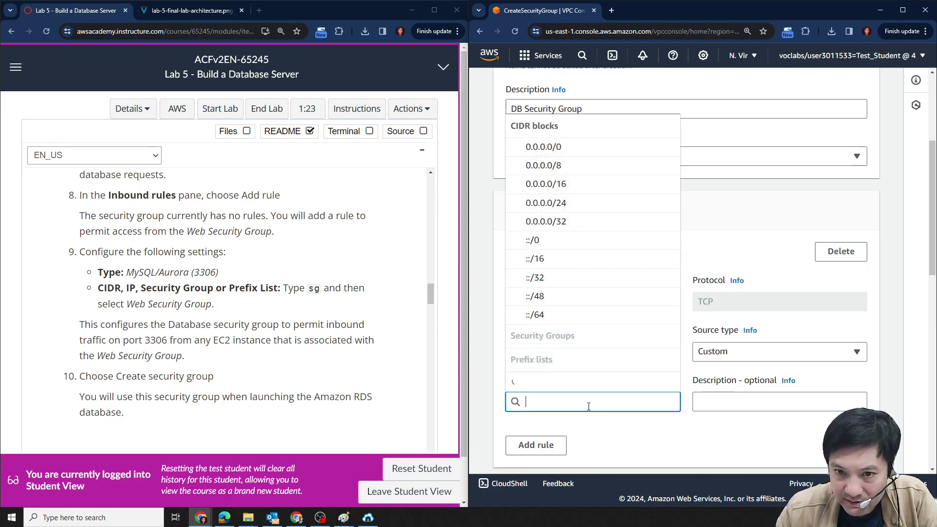
{"action": "left_click", "coordinate": [653, 449]}
{"action": "left_click", "coordinate": [566, 399]}
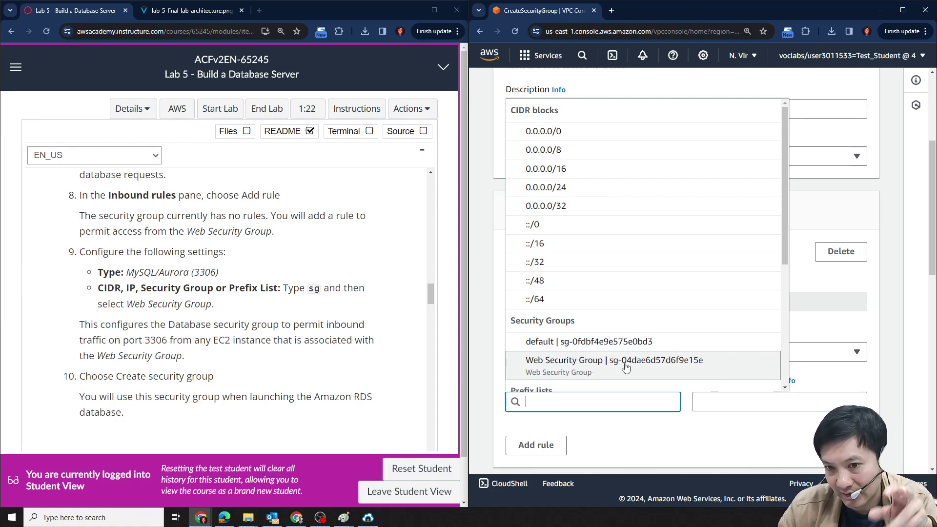
{"action": "left_click", "coordinate": [646, 422]}
{"action": "left_click", "coordinate": [617, 400]}
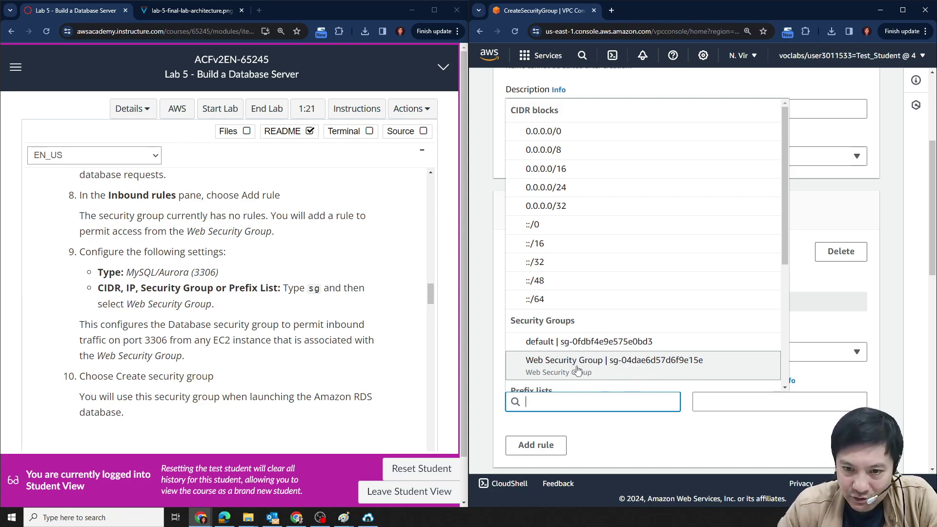
{"action": "left_click", "coordinate": [577, 371]}
Submit the form to create DB Security Group and review its details page.
{"action": "scroll", "coordinate": [719, 433], "scroll_direction": "down", "scroll_amount": 2}
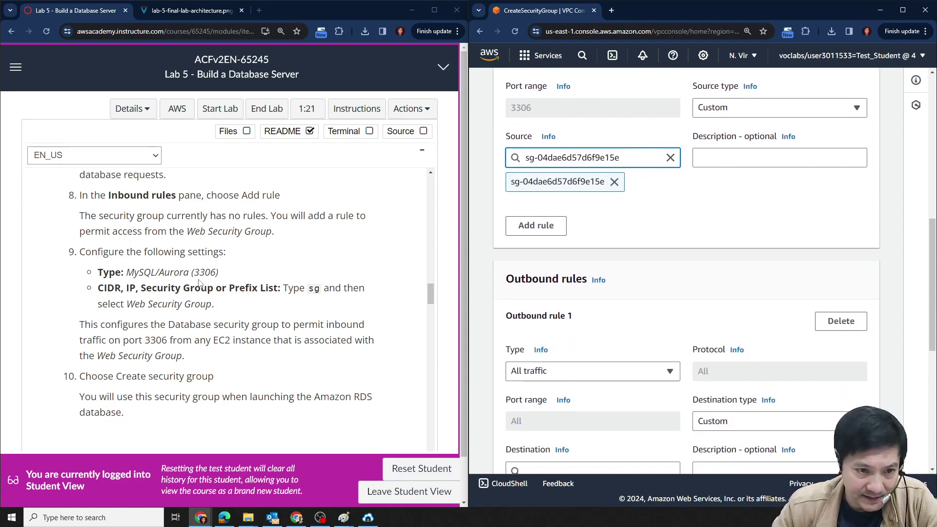
{"action": "scroll", "coordinate": [199, 283], "scroll_direction": "down", "scroll_amount": 3}
{"action": "scroll", "coordinate": [849, 392], "scroll_direction": "down", "scroll_amount": 6}
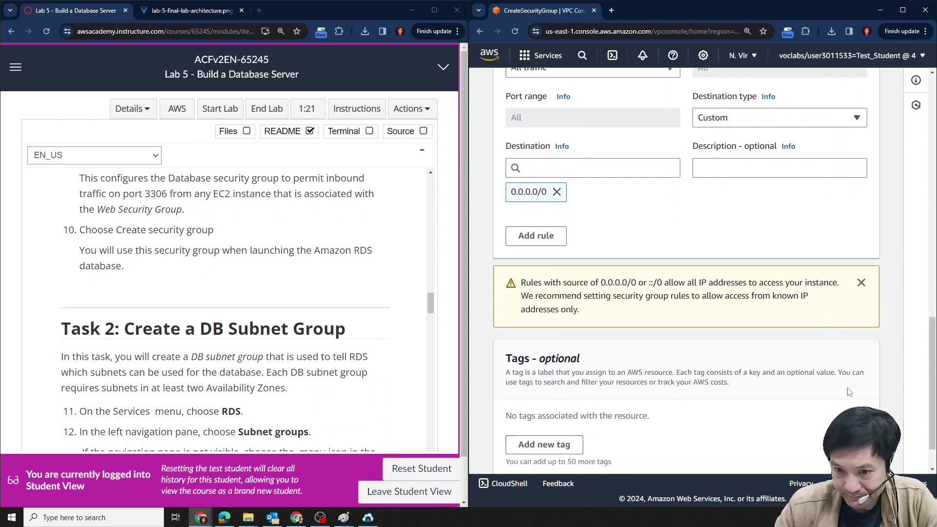
{"action": "scroll", "coordinate": [849, 392], "scroll_direction": "down", "scroll_amount": 1}
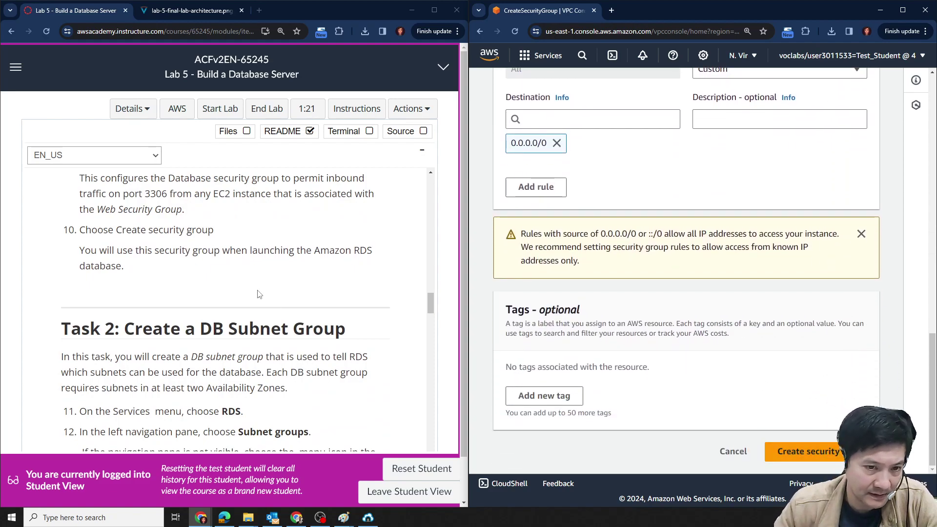
{"action": "left_click", "coordinate": [805, 451]}
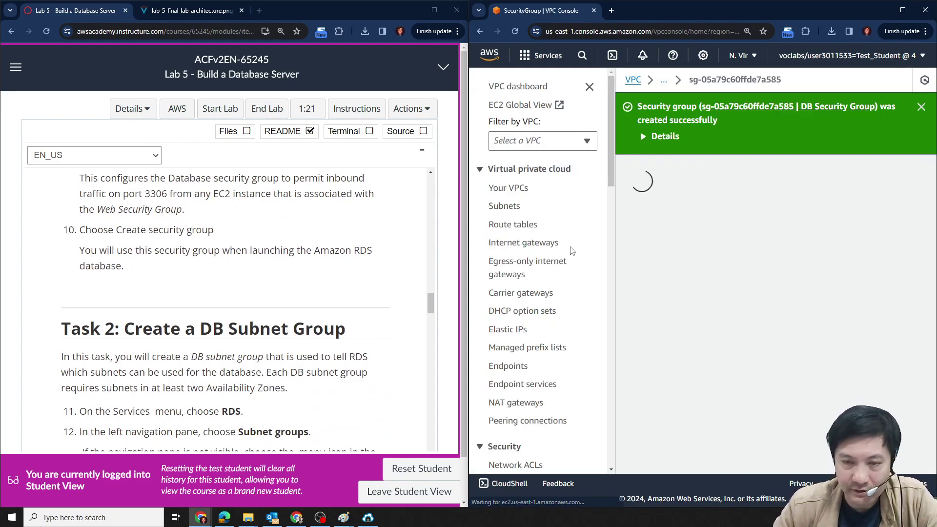
{"action": "scroll", "coordinate": [293, 276], "scroll_direction": "down", "scroll_amount": 3}
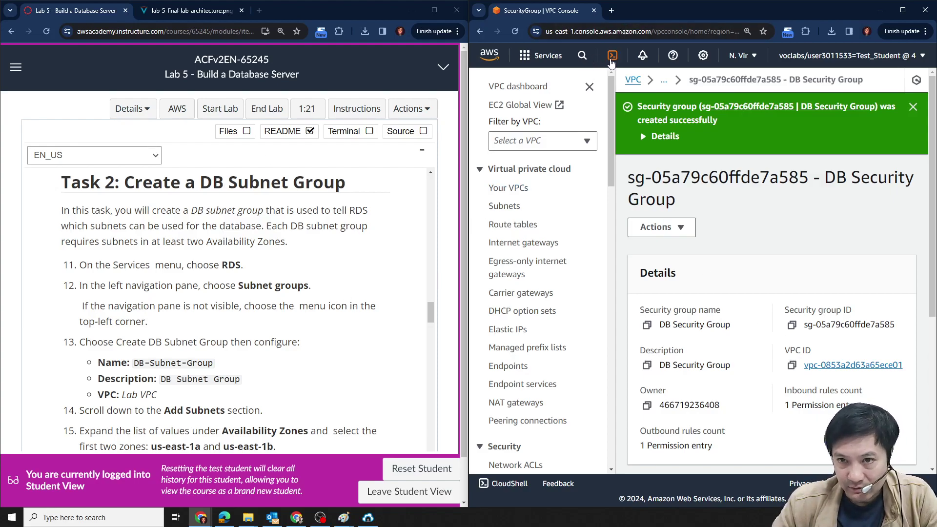
Search for rds and open the RDS console in a new tab.
{"action": "left_click", "coordinate": [583, 56]}
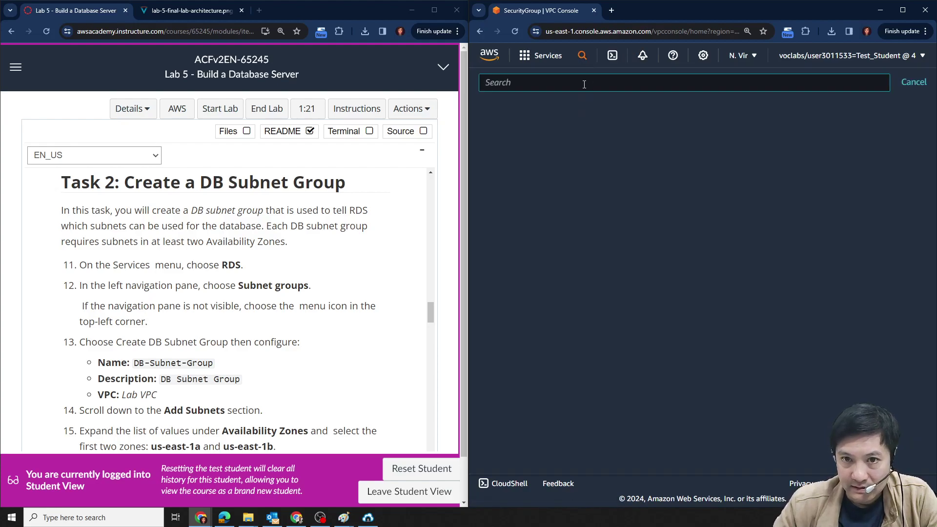
{"action": "type", "text": "rds"}
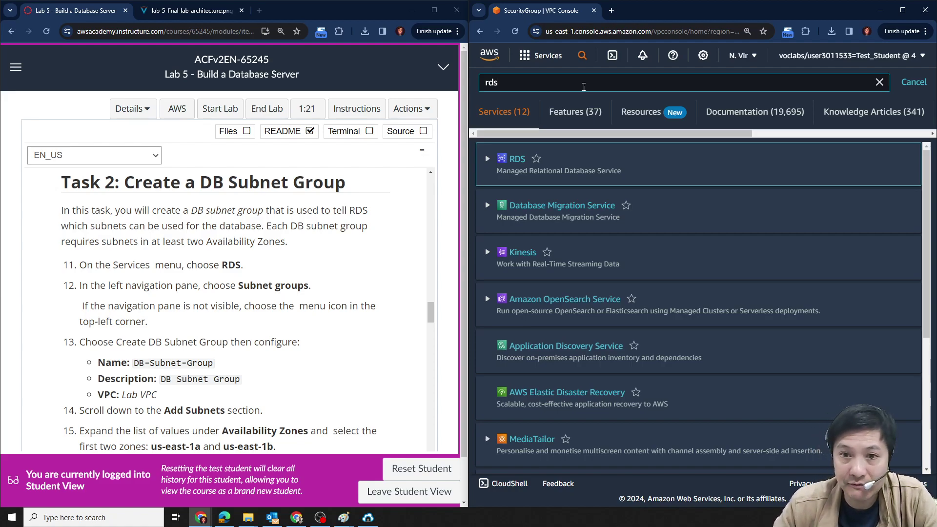
{"action": "left_click", "coordinate": [517, 159], "text": "ctrl"}
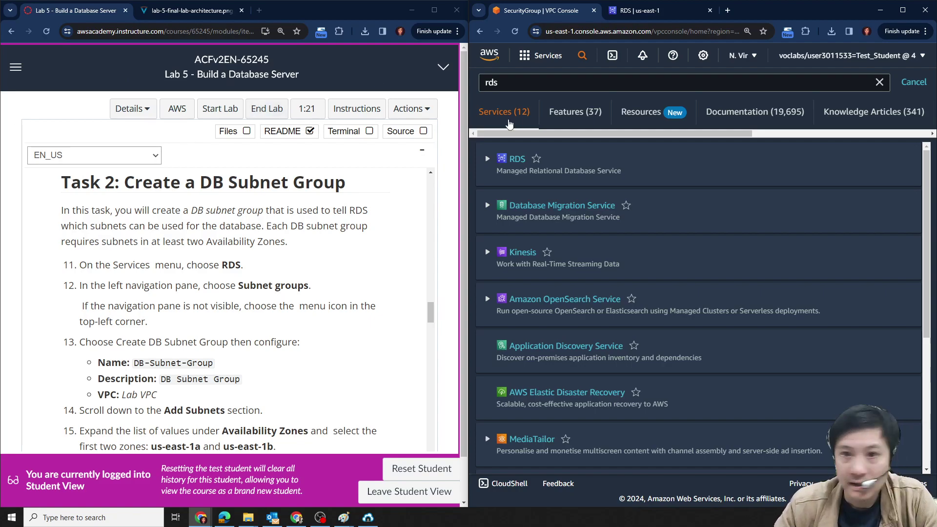
{"action": "left_click", "coordinate": [637, 10]}
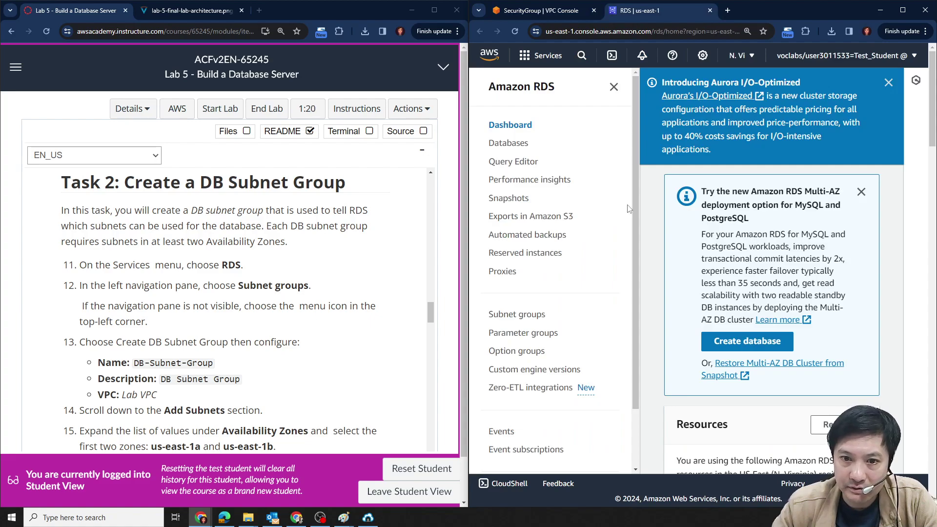
Go to Subnet groups, start a new DB subnet group, and view the architecture diagram.
{"action": "left_click", "coordinate": [529, 318]}
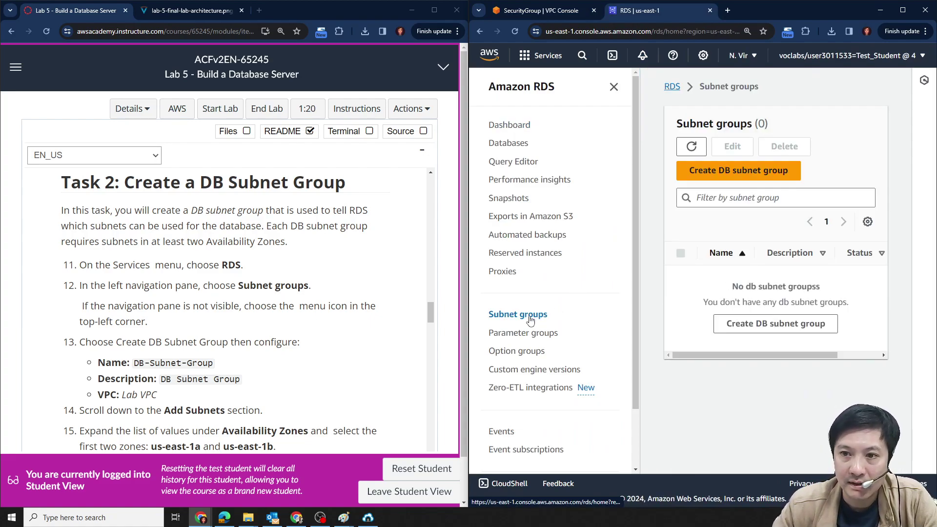
{"action": "scroll", "coordinate": [245, 286], "scroll_direction": "down", "scroll_amount": 1}
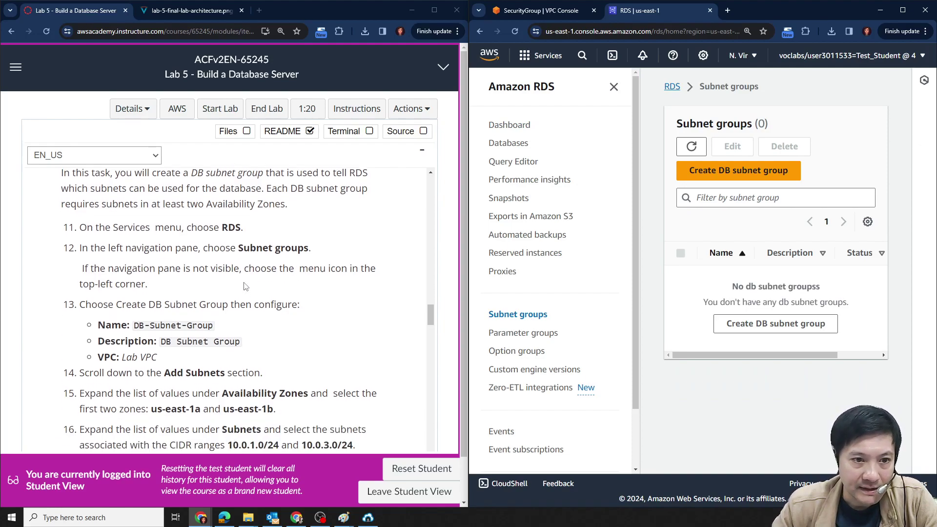
{"action": "left_click", "coordinate": [742, 181]}
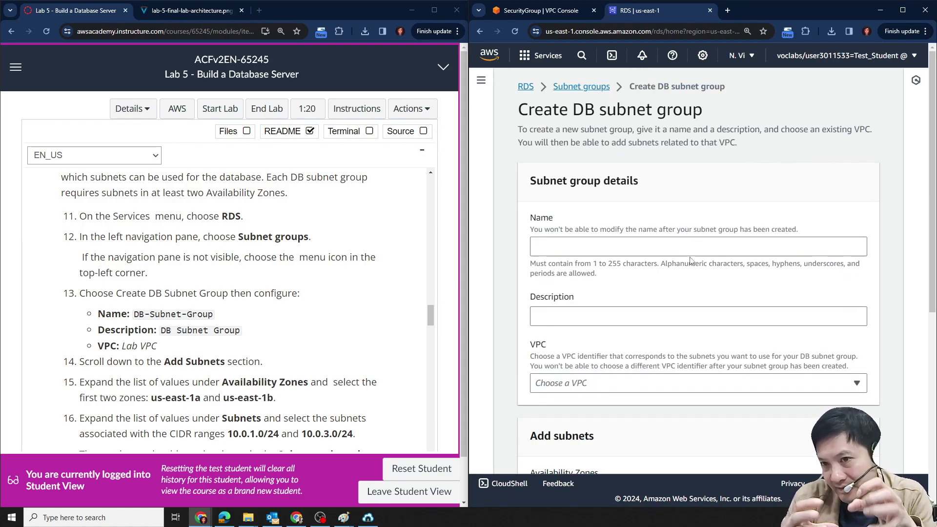
{"action": "left_click", "coordinate": [179, 12]}
{"action": "scroll", "coordinate": [335, 322], "scroll_direction": "down", "scroll_amount": 1}
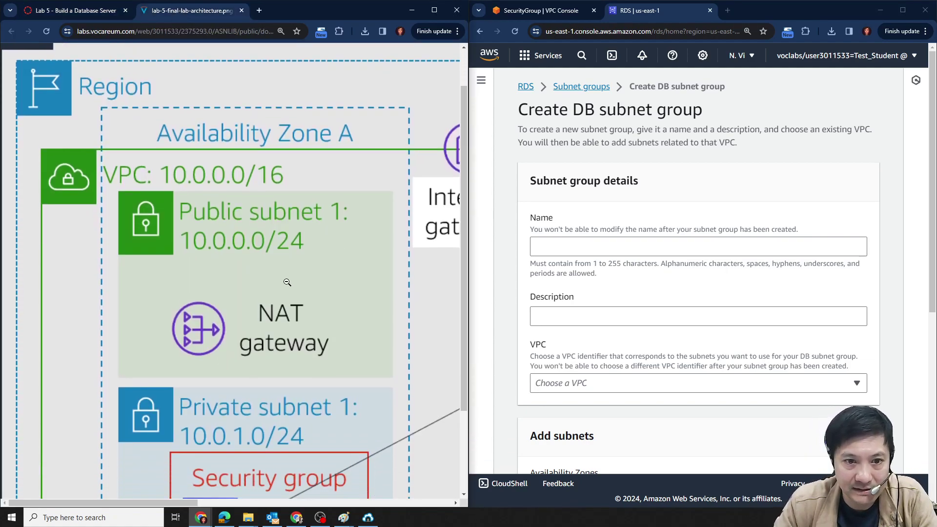
Enlarge the architecture diagram, pan to Availability Zone B, then return to the lab instructions.
{"action": "left_click", "coordinate": [287, 282]}
{"action": "mouse_move", "coordinate": [241, 502]}
{"action": "left_mouse_down"}
{"action": "mouse_move", "coordinate": [338, 508]}
{"action": "mouse_move", "coordinate": [260, 502]}
{"action": "left_mouse_up"}
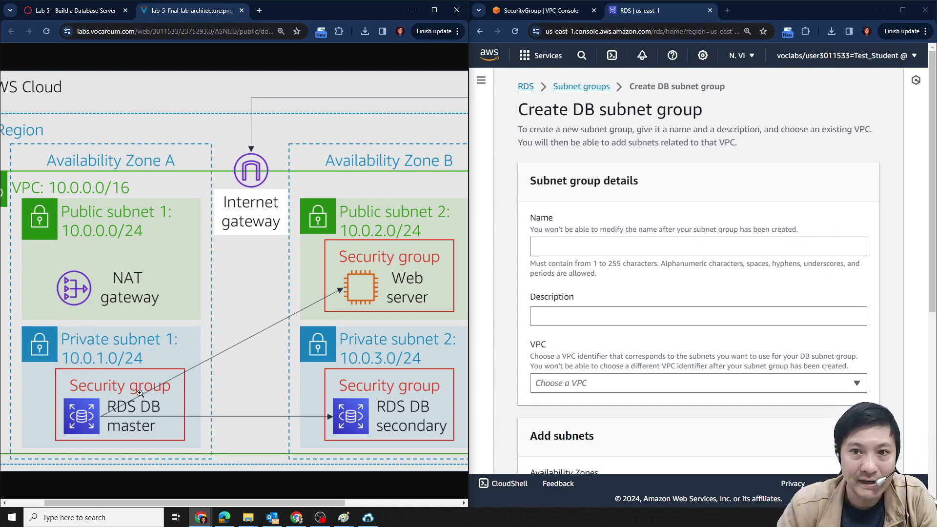
{"action": "left_click", "coordinate": [78, 10]}
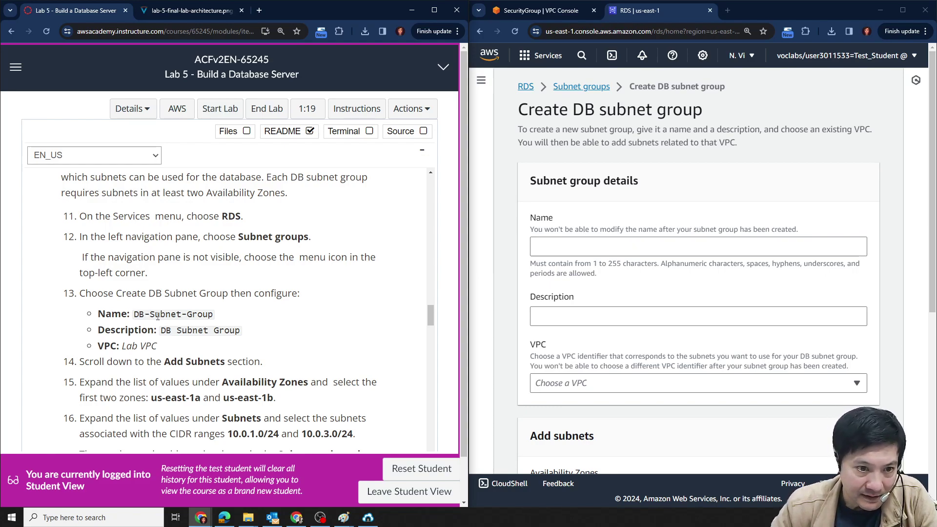
Paste 'DB-Subnet-Group' as the name and 'DB Subnet Group' as the description.
{"action": "left_click_drag", "start_coordinate": [134, 315], "coordinate": [214, 314]}
{"action": "key", "text": "ctrl+c"}
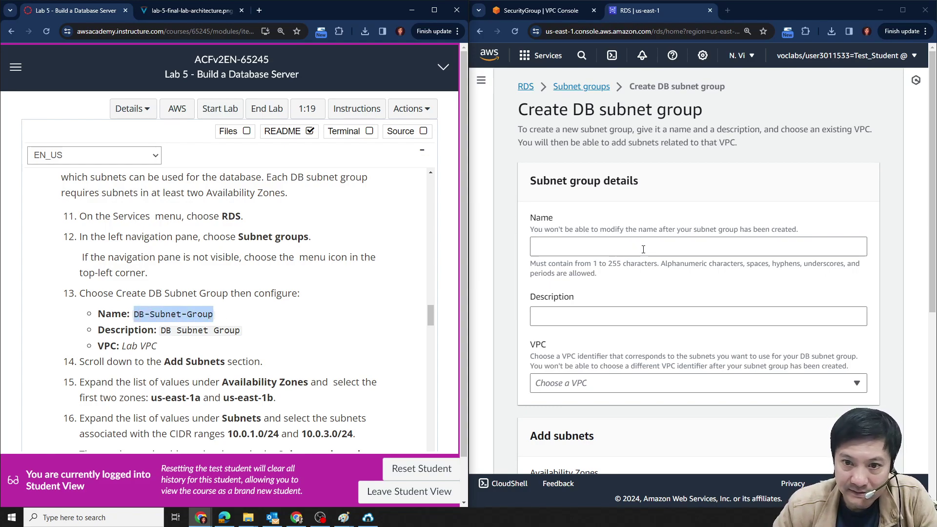
{"action": "left_click", "coordinate": [643, 249]}
{"action": "key", "text": "ctrl+v"}
{"action": "left_click", "coordinate": [628, 316]}
{"action": "left_click_drag", "start_coordinate": [161, 329], "coordinate": [242, 332]}
{"action": "key", "text": "ctrl+c"}
{"action": "left_click", "coordinate": [645, 314]}
{"action": "key", "text": "ctrl+v"}
Assign the subnet group to Lab VPC.
{"action": "scroll", "coordinate": [643, 337], "scroll_direction": "down", "scroll_amount": 1}
{"action": "left_click", "coordinate": [643, 339]}
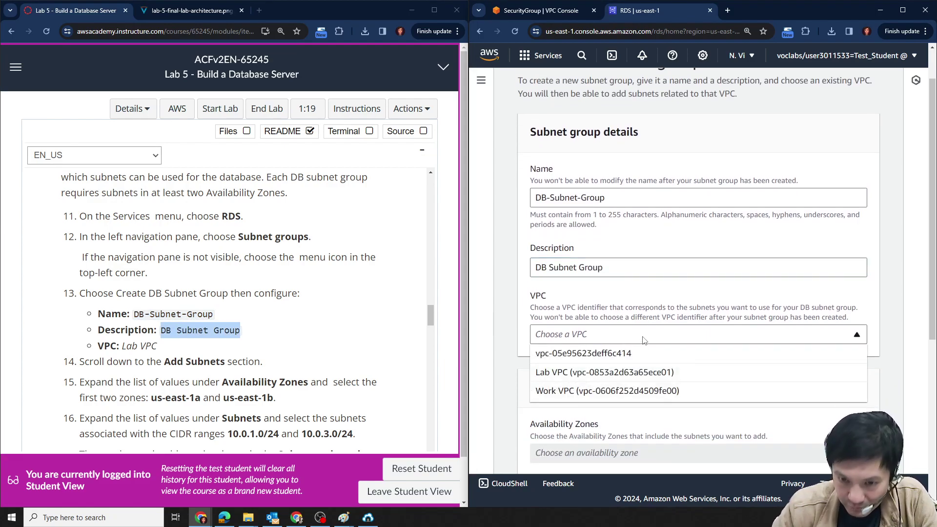
{"action": "left_click", "coordinate": [643, 373]}
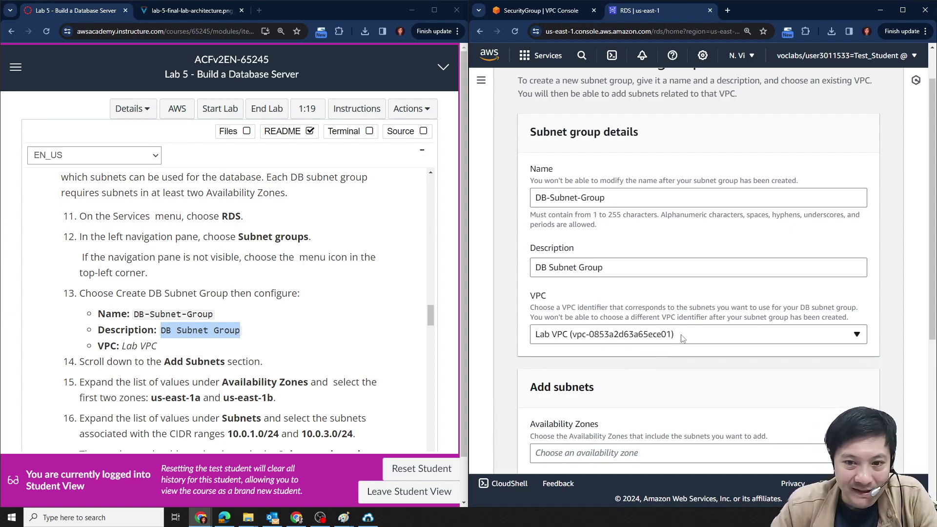
{"action": "scroll", "coordinate": [643, 369], "scroll_direction": "down", "scroll_amount": 4}
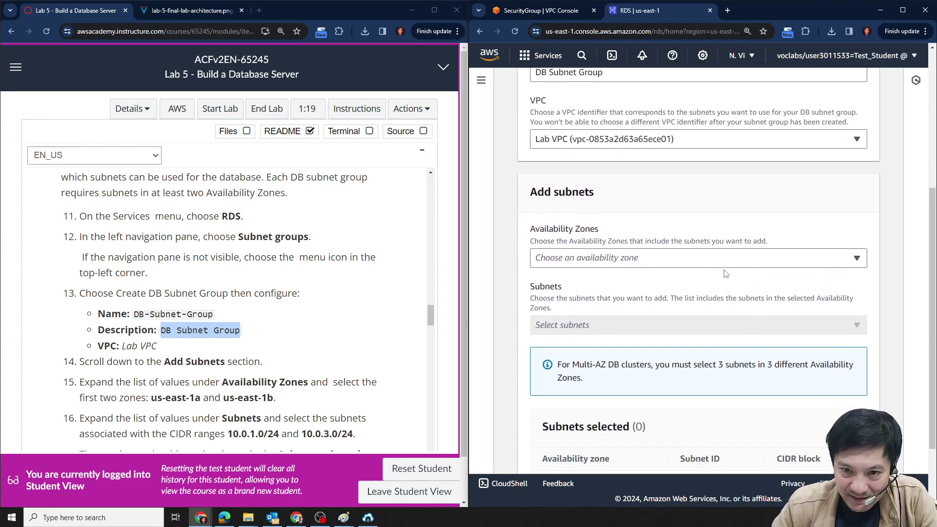
Select availability zones us-east-1a and us-east-1b.
{"action": "left_click", "coordinate": [735, 263]}
{"action": "scroll", "coordinate": [196, 311], "scroll_direction": "down", "scroll_amount": 2}
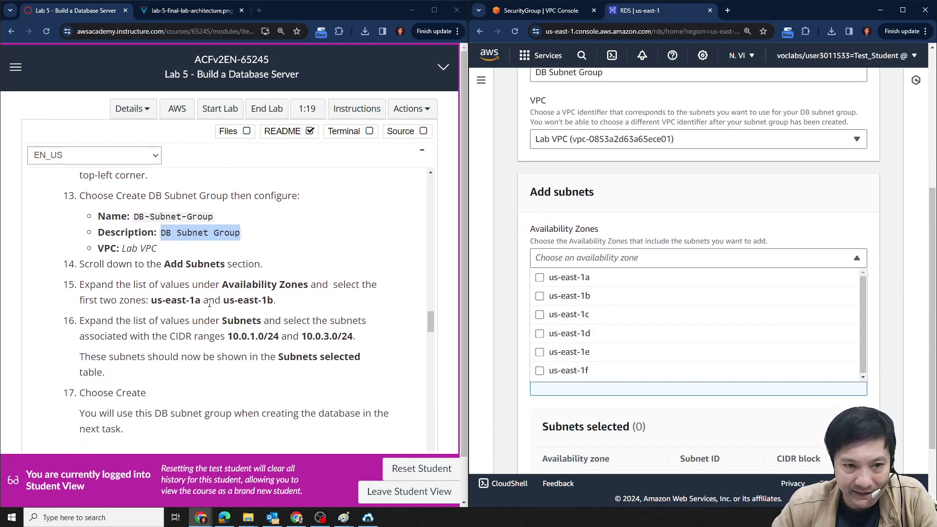
{"action": "left_click", "coordinate": [539, 277]}
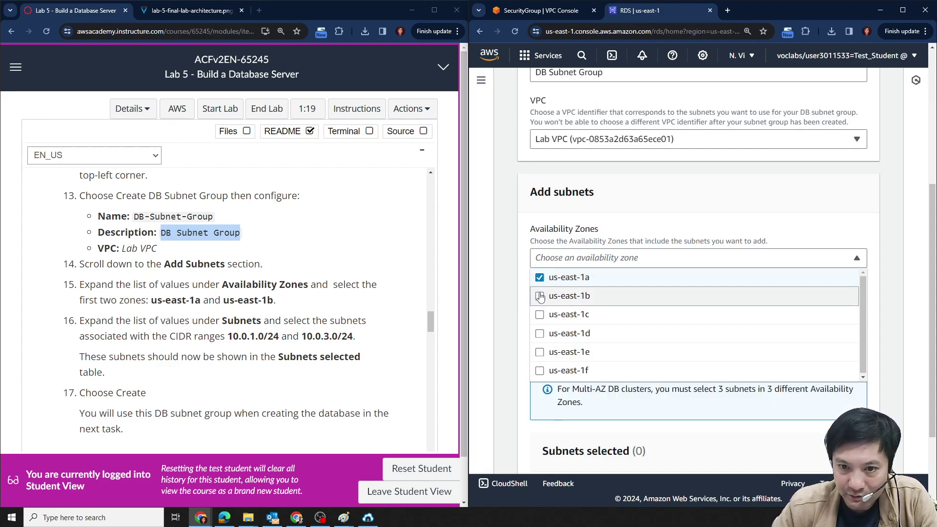
{"action": "left_click", "coordinate": [513, 323]}
Add subnets 10.0.1.0/24 and 10.0.3.0/24, checking them against the architecture diagram.
{"action": "left_click", "coordinate": [614, 350]}
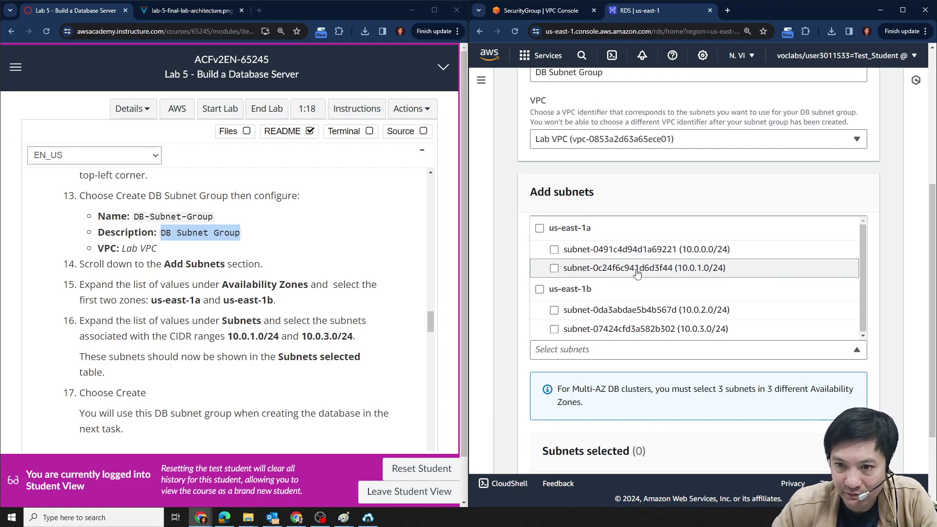
{"action": "scroll", "coordinate": [687, 328], "scroll_direction": "down", "scroll_amount": 2}
{"action": "scroll", "coordinate": [695, 318], "scroll_direction": "up", "scroll_amount": 2}
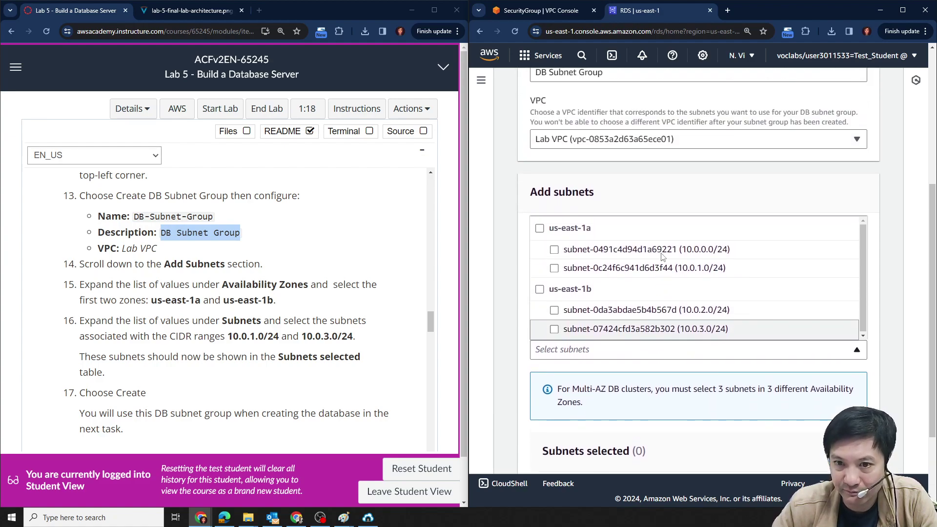
{"action": "left_click", "coordinate": [192, 6]}
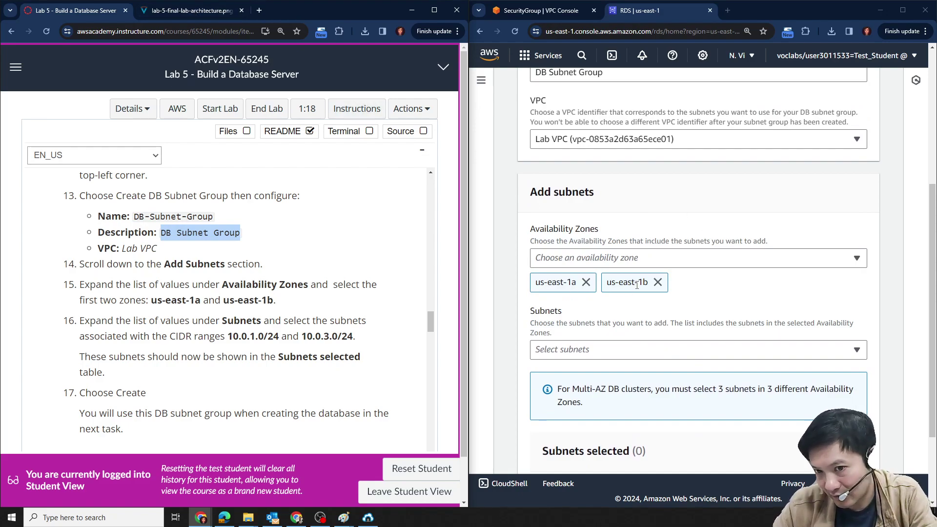
{"action": "left_click", "coordinate": [632, 351]}
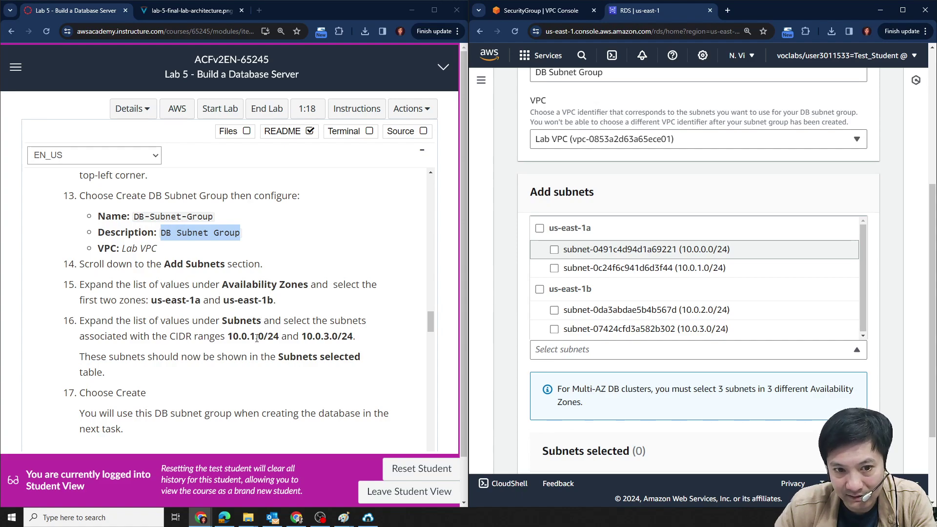
{"action": "left_click_drag", "start_coordinate": [249, 336], "coordinate": [282, 337]}
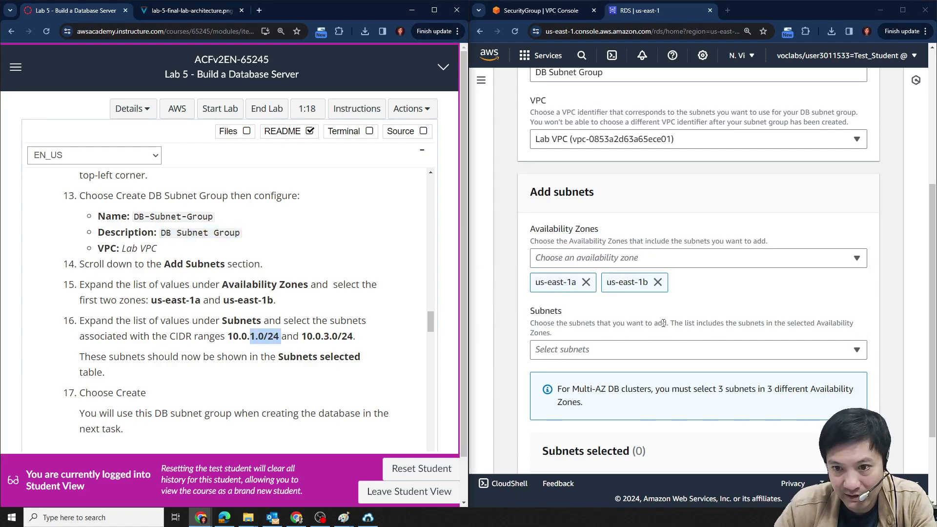
{"action": "left_click", "coordinate": [678, 349]}
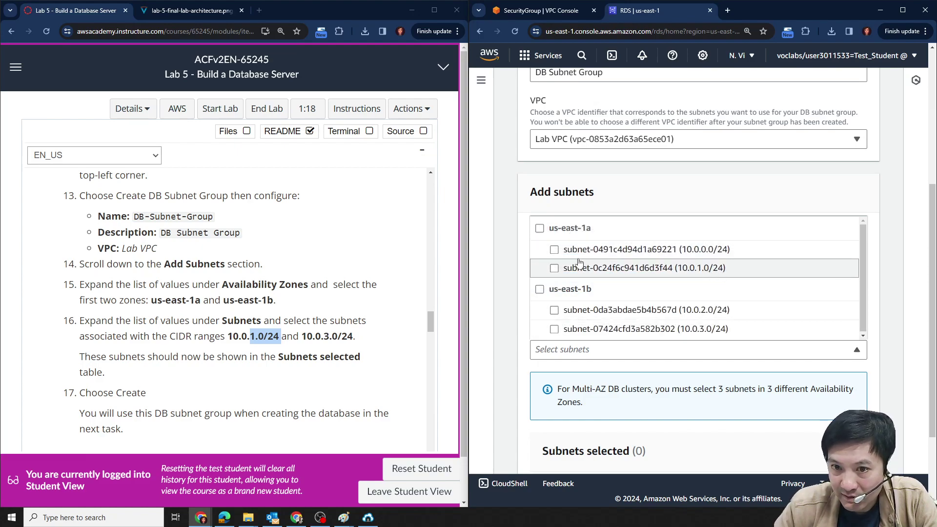
{"action": "left_click", "coordinate": [554, 268]}
{"action": "left_click", "coordinate": [555, 329]}
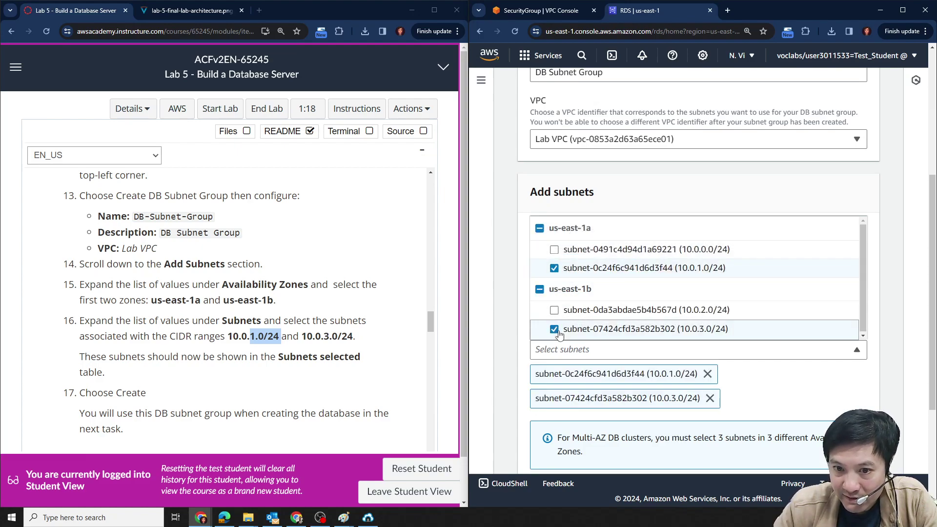
{"action": "left_click", "coordinate": [166, 11]}
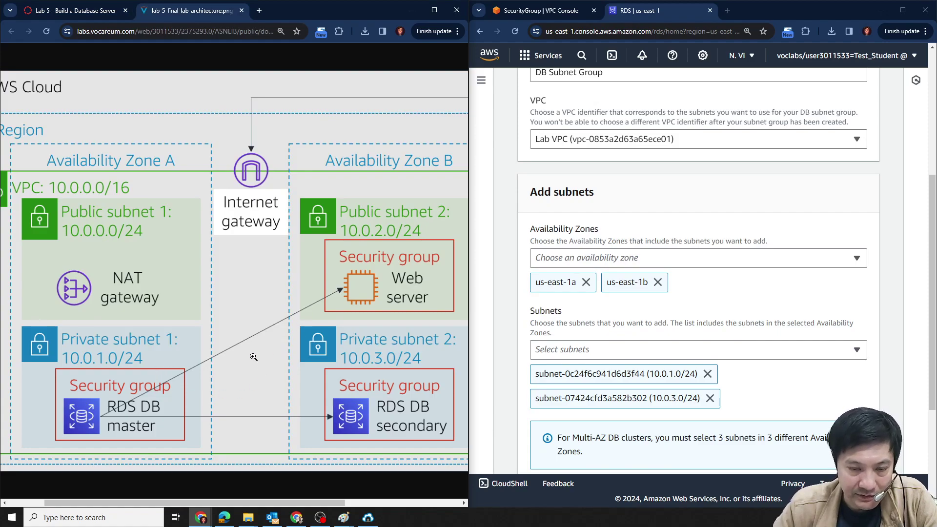
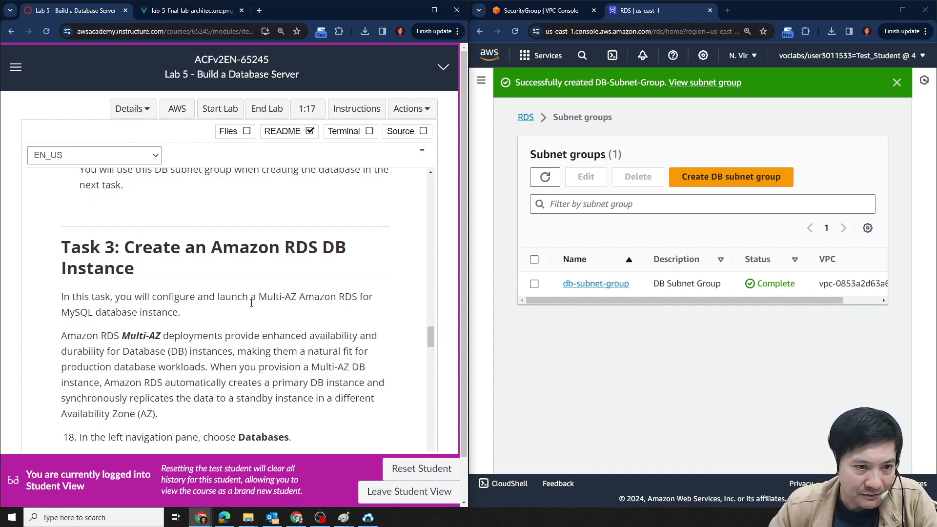
Review the Multi-AZ note in the lab instructions and return to the main RDS dashboard.
{"action": "scroll", "coordinate": [256, 330], "scroll_direction": "down", "scroll_amount": 1}
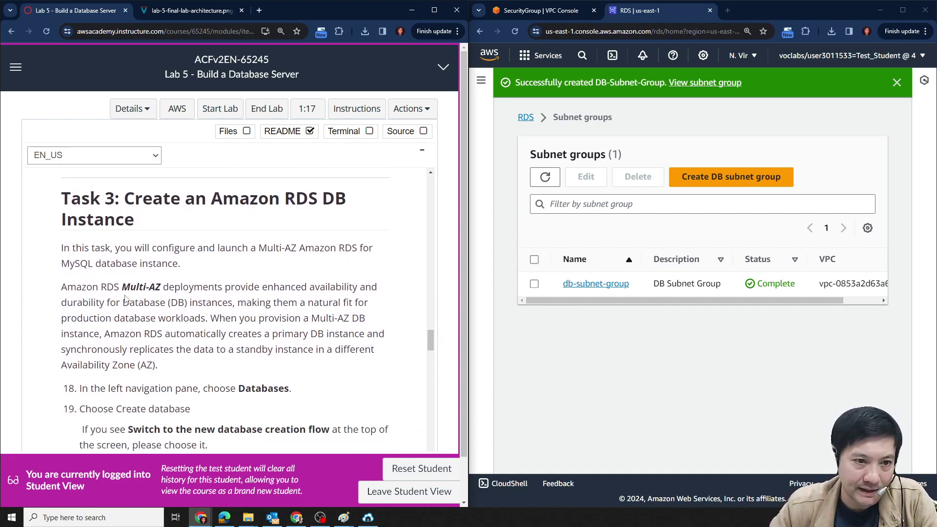
{"action": "left_click_drag", "start_coordinate": [122, 287], "coordinate": [163, 286]}
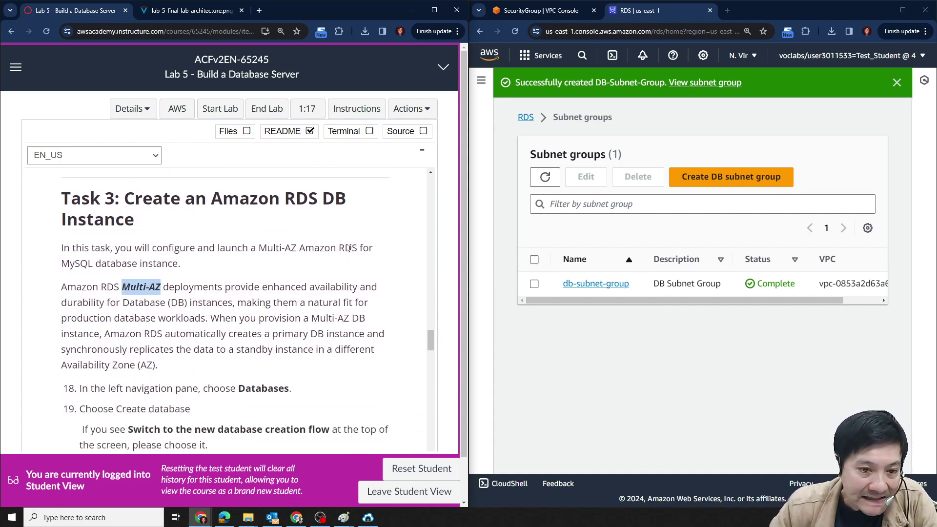
{"action": "scroll", "coordinate": [344, 249], "scroll_direction": "down", "scroll_amount": 2}
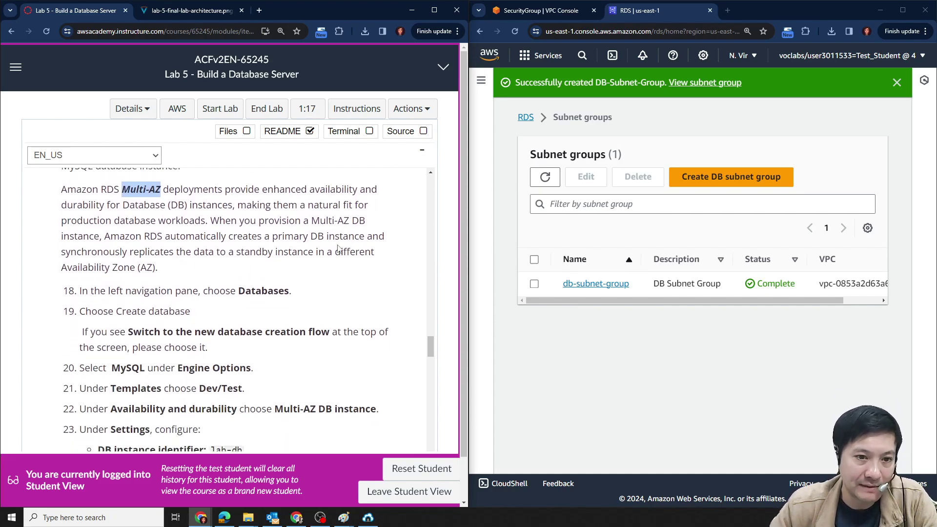
{"action": "left_click", "coordinate": [525, 120]}
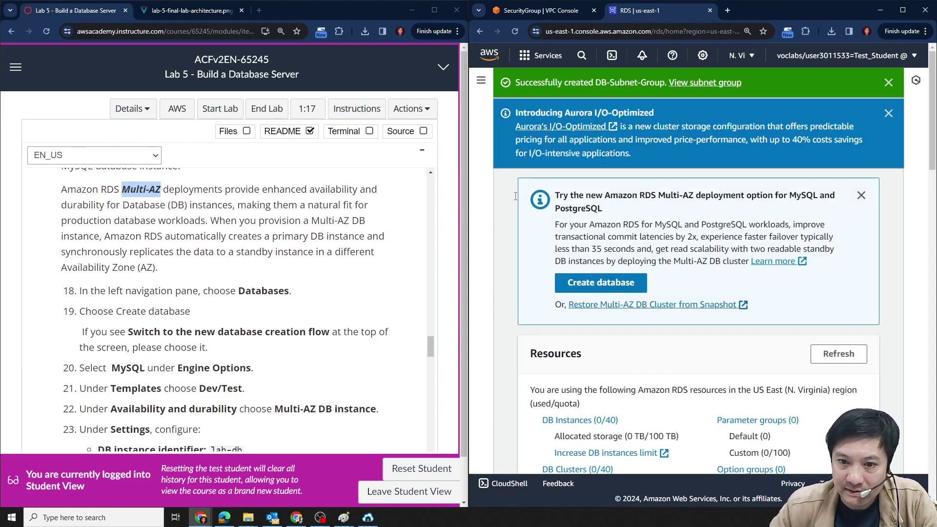
Go to the RDS Databases list and start creating a new database.
{"action": "left_click", "coordinate": [478, 84]}
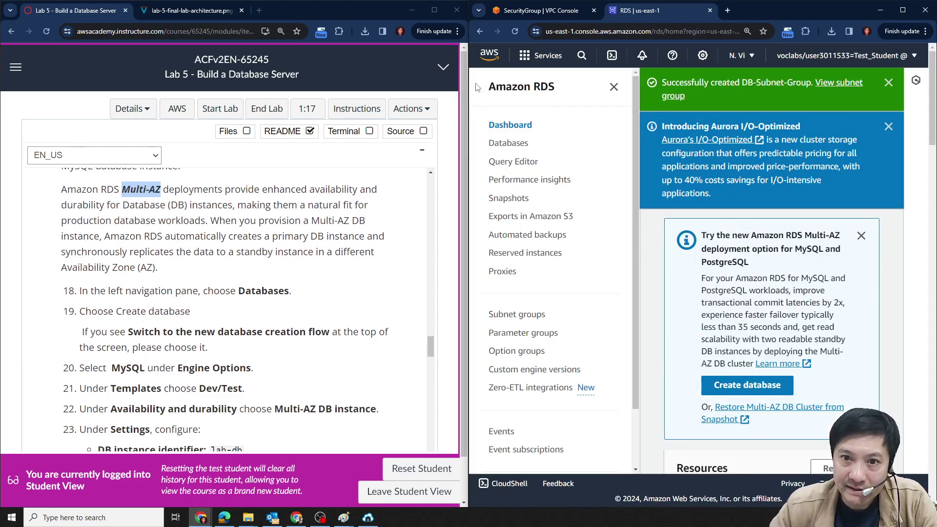
{"action": "left_click", "coordinate": [516, 147]}
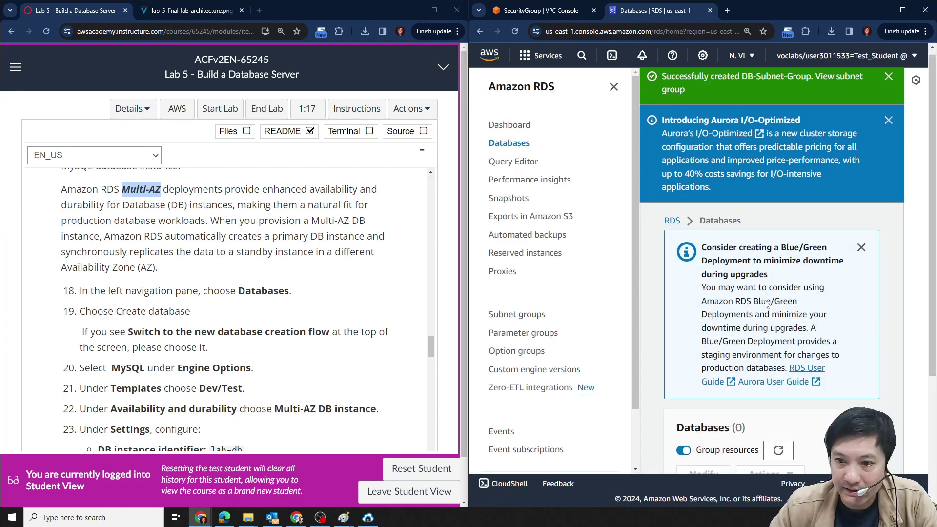
{"action": "scroll", "coordinate": [795, 337], "scroll_direction": "down", "scroll_amount": 4}
{"action": "scroll", "coordinate": [199, 286], "scroll_direction": "down", "scroll_amount": 1}
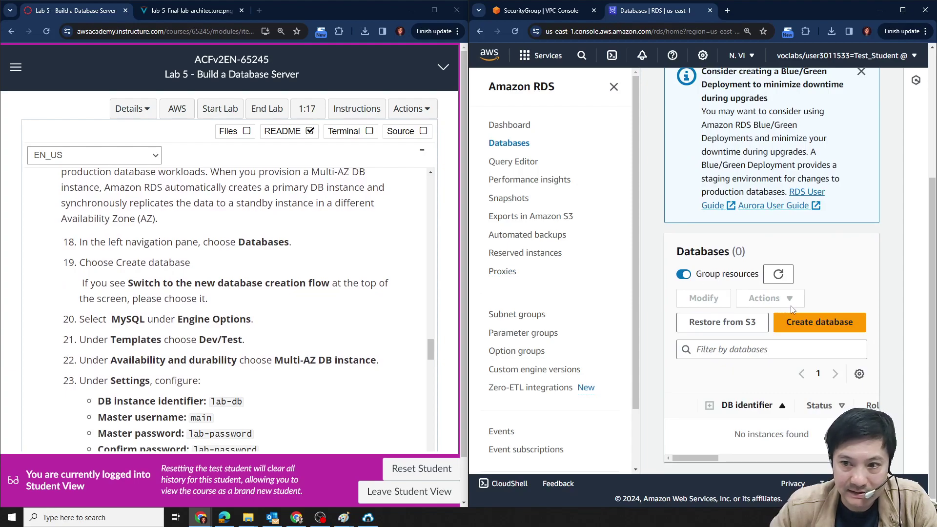
{"action": "left_click", "coordinate": [805, 322]}
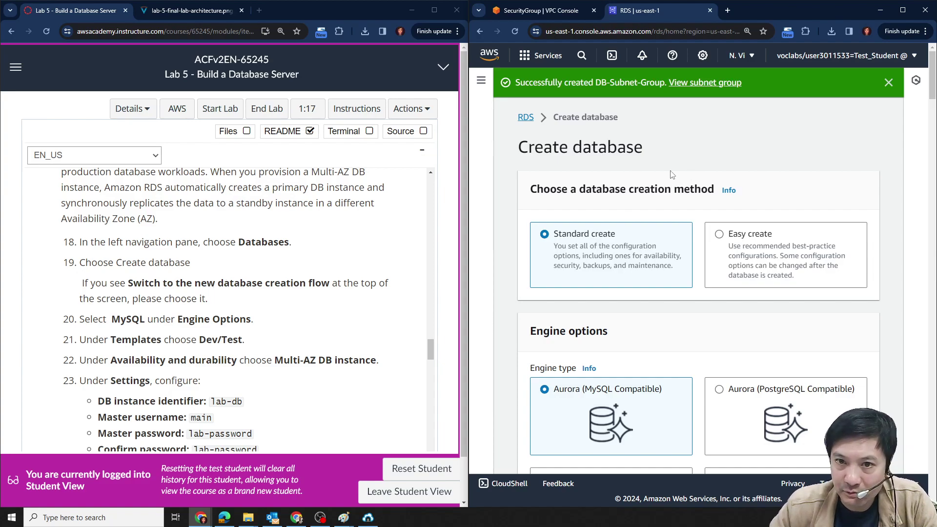
Choose MySQL as the engine, reviewing its read replica notes.
{"action": "scroll", "coordinate": [143, 286], "scroll_direction": "down", "scroll_amount": 1}
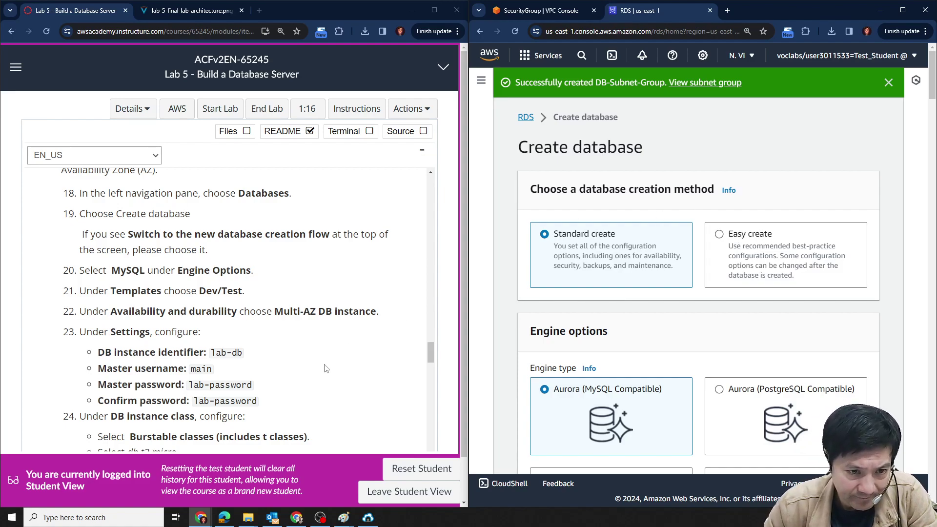
{"action": "scroll", "coordinate": [692, 308], "scroll_direction": "down", "scroll_amount": 2}
{"action": "scroll", "coordinate": [604, 332], "scroll_direction": "down", "scroll_amount": 1}
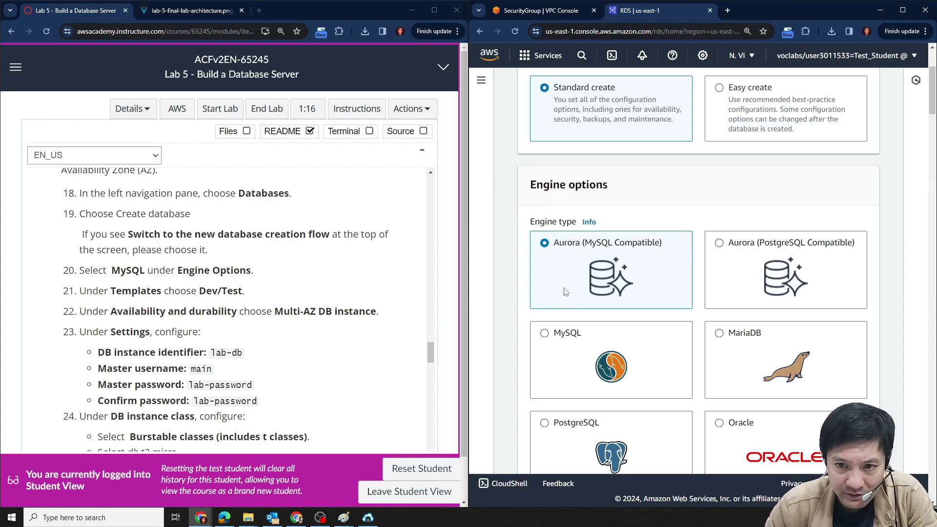
{"action": "left_click", "coordinate": [549, 334]}
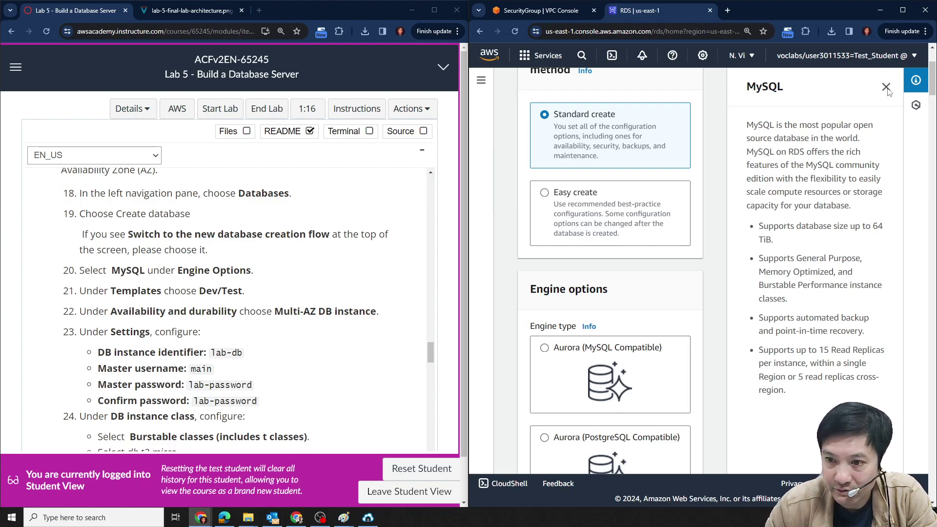
{"action": "left_click_drag", "start_coordinate": [821, 349], "coordinate": [874, 351]}
{"action": "left_click", "coordinate": [850, 359]}
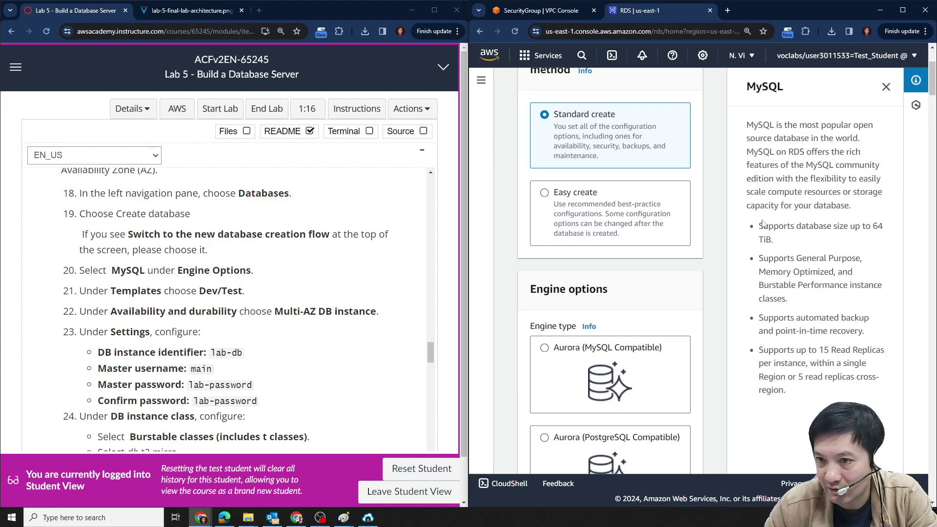
{"action": "left_click_drag", "start_coordinate": [794, 379], "coordinate": [808, 379]}
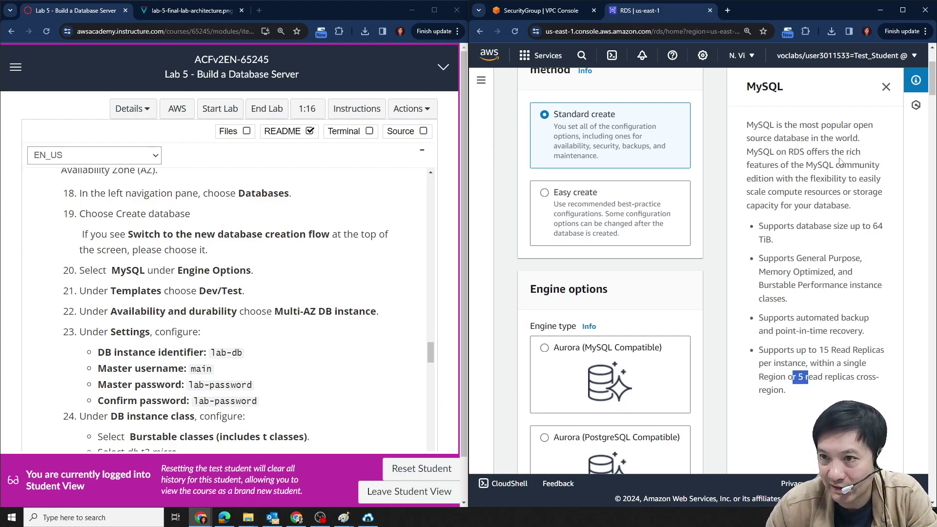
{"action": "left_click", "coordinate": [885, 87]}
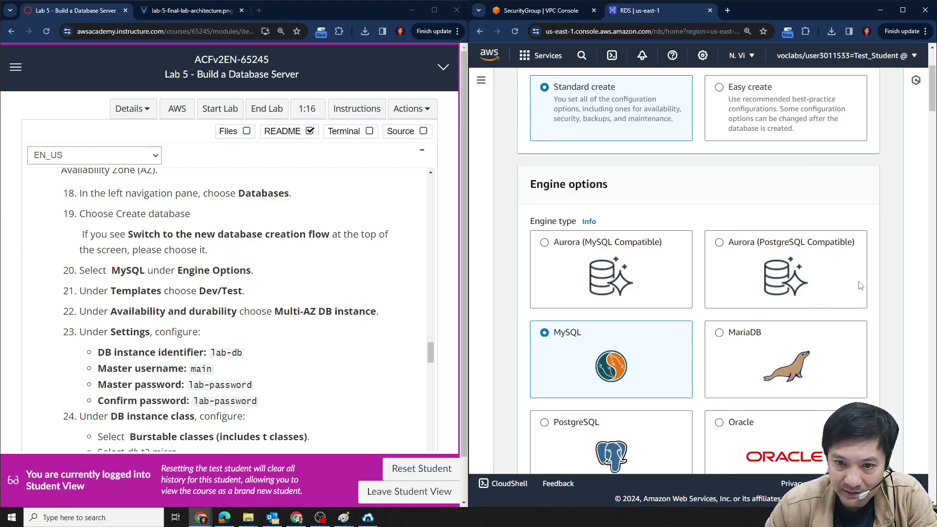
Keep MySQL 8.0.35 as the engine version.
{"action": "scroll", "coordinate": [873, 292], "scroll_direction": "down", "scroll_amount": 3}
{"action": "scroll", "coordinate": [873, 292], "scroll_direction": "down", "scroll_amount": 3}
{"action": "scroll", "coordinate": [266, 342], "scroll_direction": "down", "scroll_amount": 2}
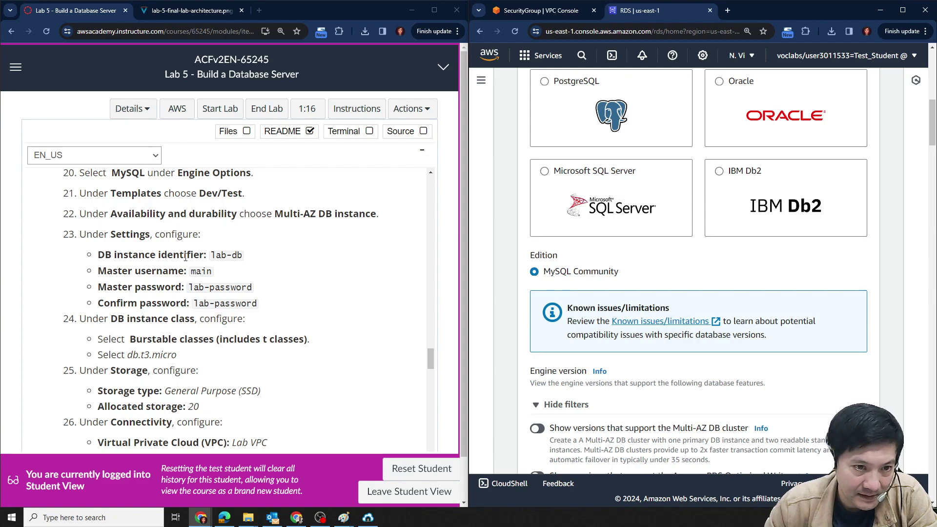
{"action": "scroll", "coordinate": [185, 257], "scroll_direction": "up", "scroll_amount": 1}
{"action": "scroll", "coordinate": [185, 257], "scroll_direction": "up", "scroll_amount": 1}
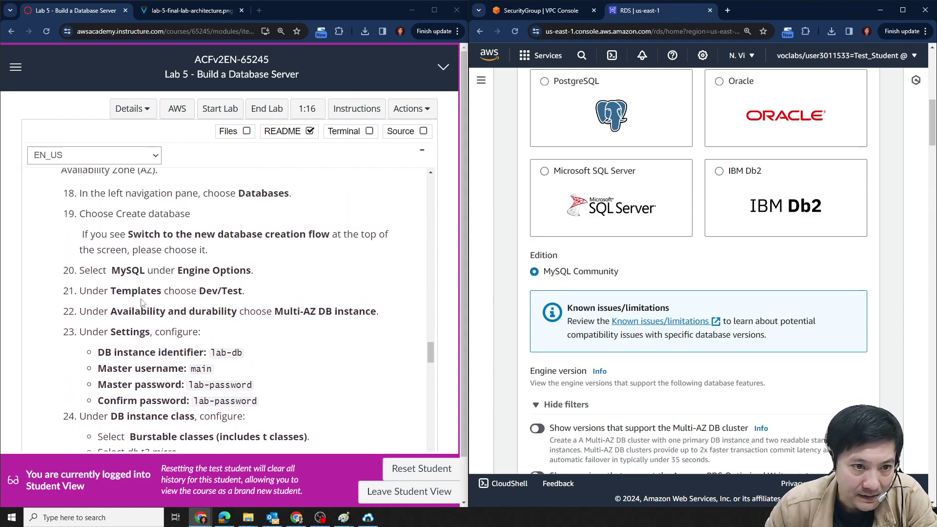
{"action": "scroll", "coordinate": [204, 248], "scroll_direction": "down", "scroll_amount": 1}
{"action": "scroll", "coordinate": [757, 342], "scroll_direction": "down", "scroll_amount": 2}
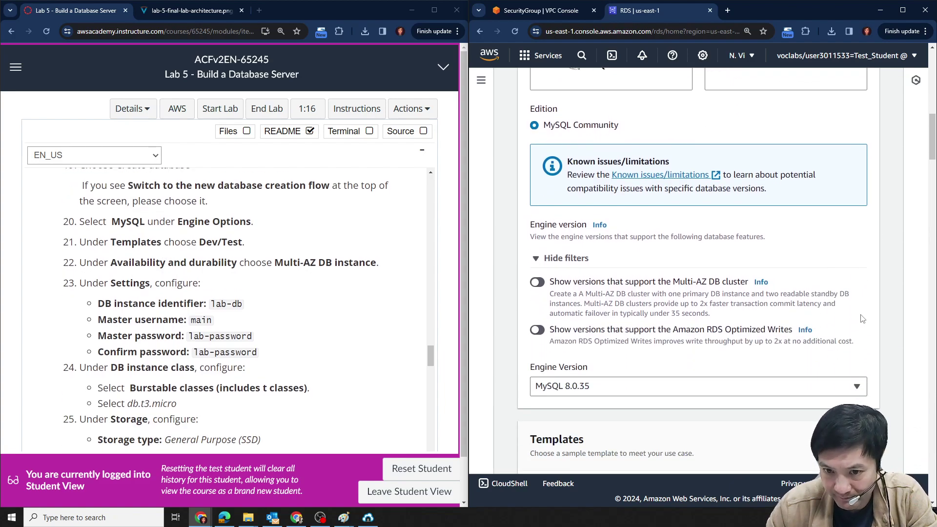
{"action": "scroll", "coordinate": [758, 341], "scroll_direction": "down", "scroll_amount": 3}
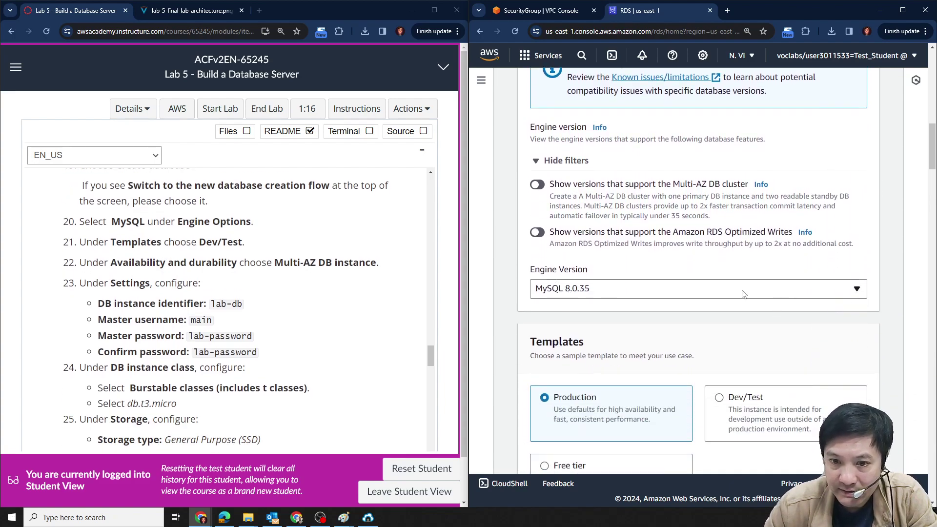
{"action": "left_click", "coordinate": [629, 293]}
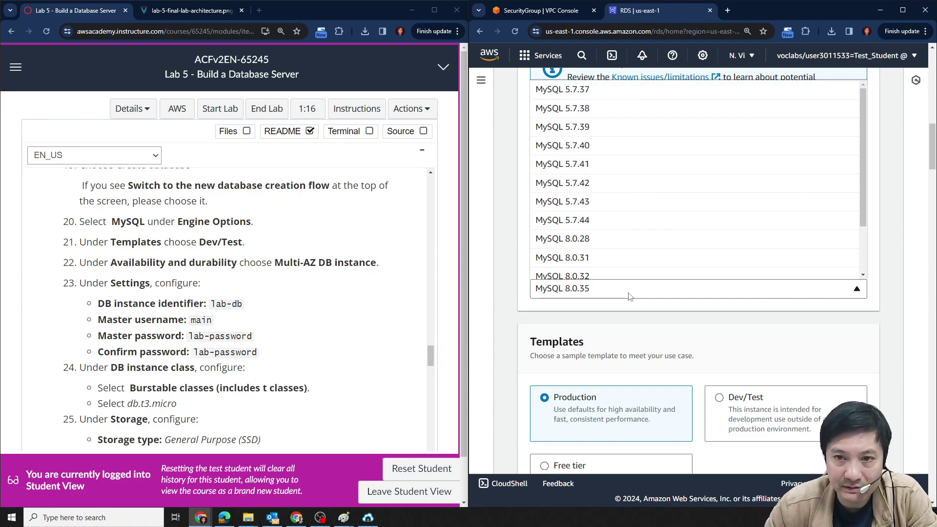
{"action": "left_click", "coordinate": [629, 292]}
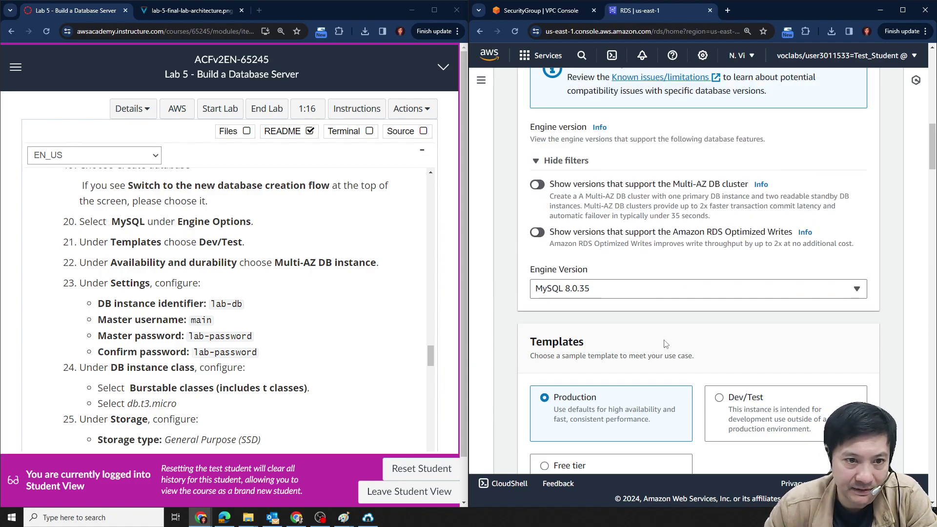
Select the Dev/Test template, then try Production to compare deployment options.
{"action": "scroll", "coordinate": [258, 311], "scroll_direction": "up", "scroll_amount": 1}
{"action": "scroll", "coordinate": [258, 310], "scroll_direction": "down", "scroll_amount": 3}
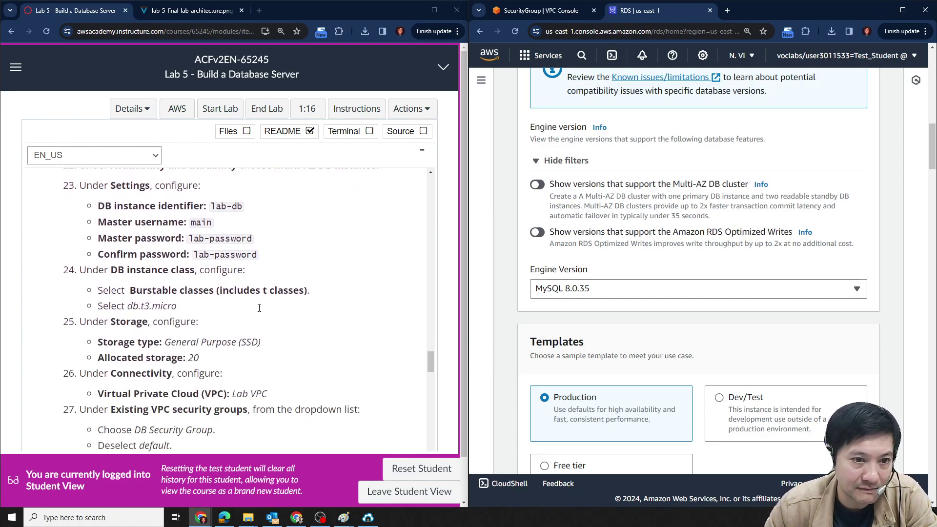
{"action": "scroll", "coordinate": [781, 344], "scroll_direction": "down", "scroll_amount": 1}
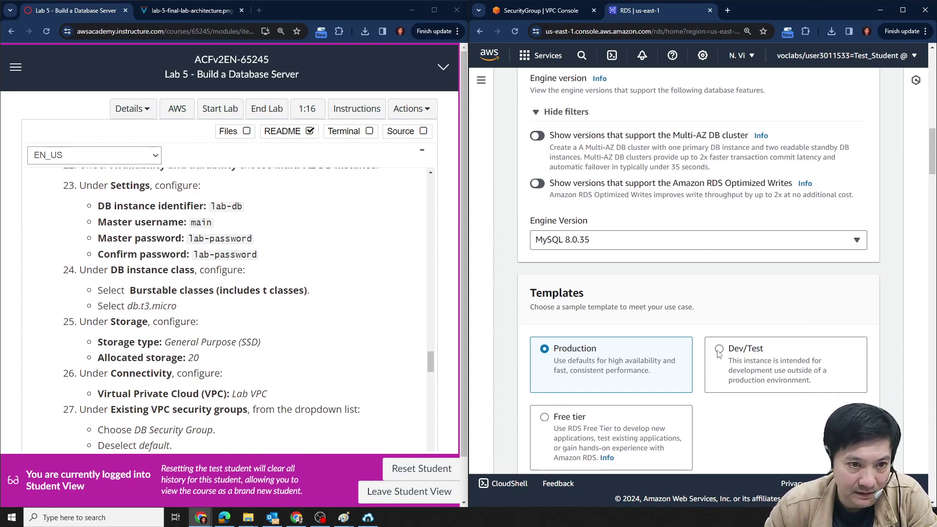
{"action": "scroll", "coordinate": [147, 275], "scroll_direction": "up", "scroll_amount": 2}
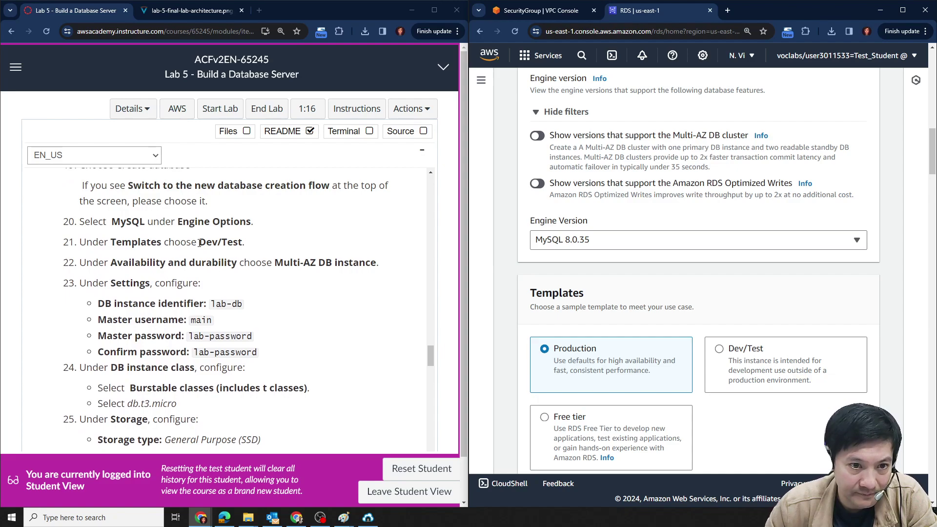
{"action": "left_click_drag", "start_coordinate": [202, 243], "coordinate": [256, 246]}
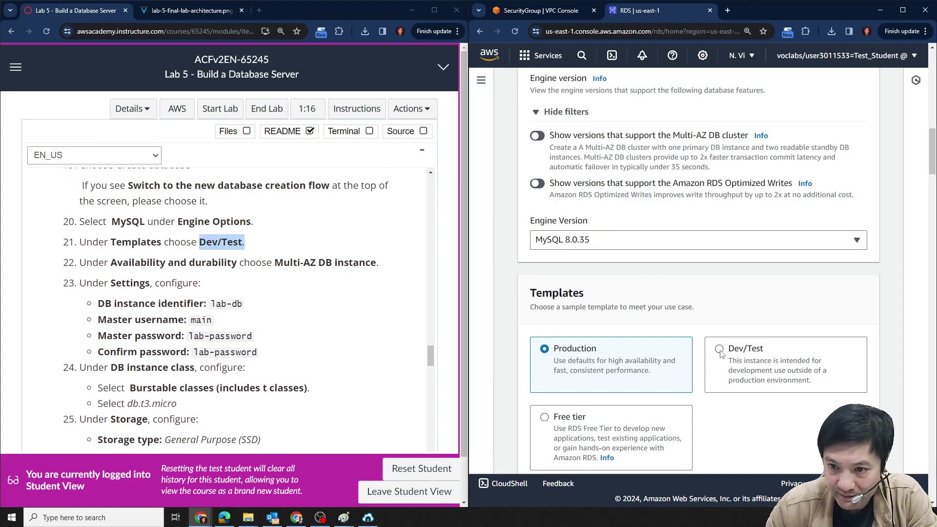
{"action": "left_click", "coordinate": [753, 350]}
{"action": "scroll", "coordinate": [732, 332], "scroll_direction": "down", "scroll_amount": 3}
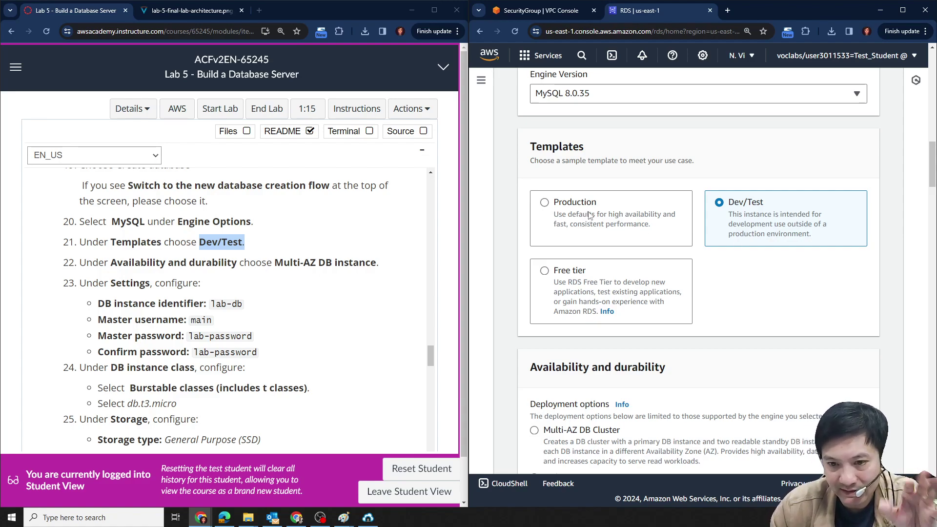
{"action": "left_click", "coordinate": [547, 211]}
Return to the Dev/Test template with a Multi-AZ DB instance deployment, checking the architecture diagram.
{"action": "scroll", "coordinate": [723, 272], "scroll_direction": "down", "scroll_amount": 2}
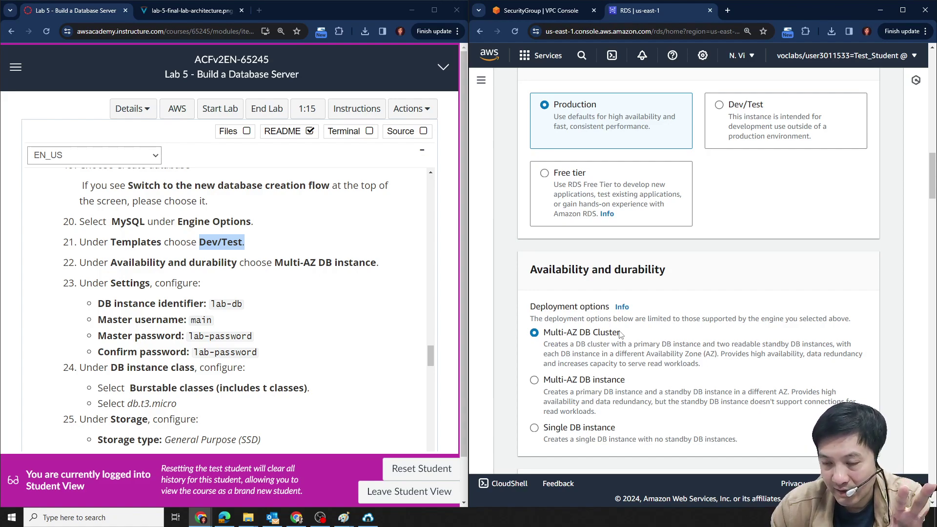
{"action": "left_click", "coordinate": [720, 105]}
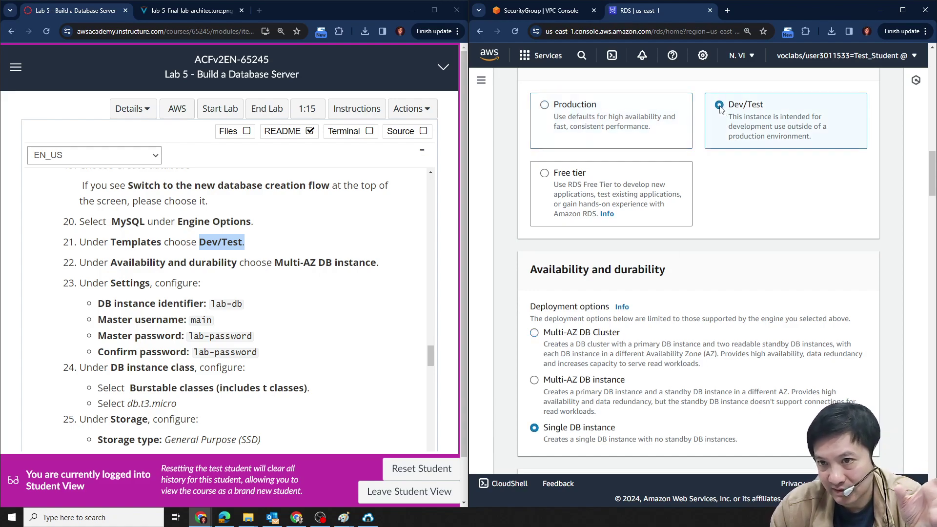
{"action": "left_click", "coordinate": [535, 380]}
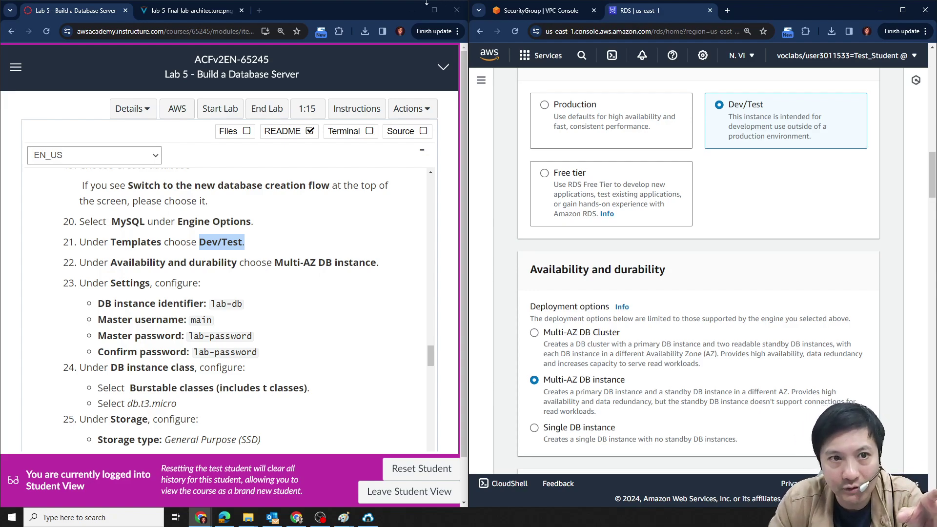
{"action": "left_click", "coordinate": [216, 12]}
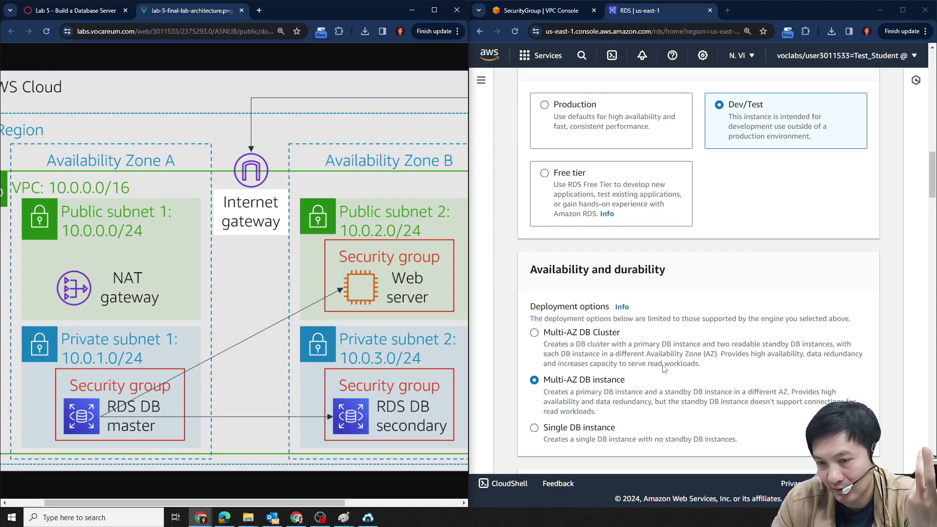
{"action": "left_click", "coordinate": [80, 11]}
{"action": "scroll", "coordinate": [683, 293], "scroll_direction": "down", "scroll_amount": 4}
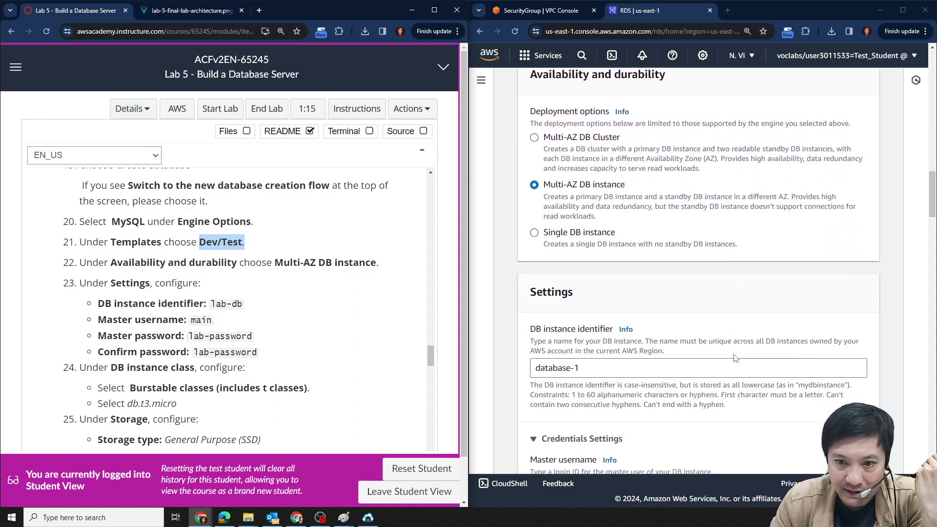
Set the DB instance identifier to lab-db, copied from the lab instructions.
{"action": "scroll", "coordinate": [215, 258], "scroll_direction": "down", "scroll_amount": 1}
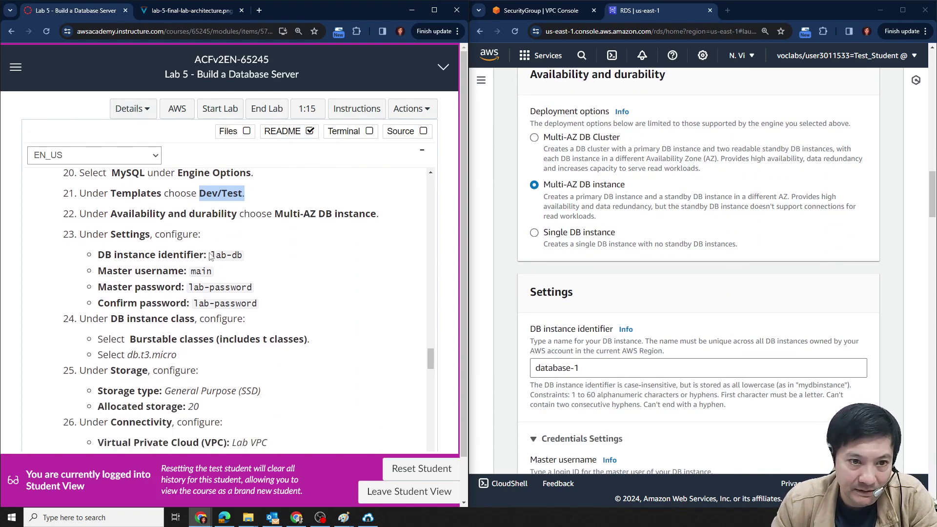
{"action": "left_click_drag", "start_coordinate": [211, 255], "coordinate": [243, 255]}
{"action": "left_click", "coordinate": [583, 367]}
{"action": "key", "text": "ctrl+a"}
{"action": "type", "text": "DB Subnet Group"}
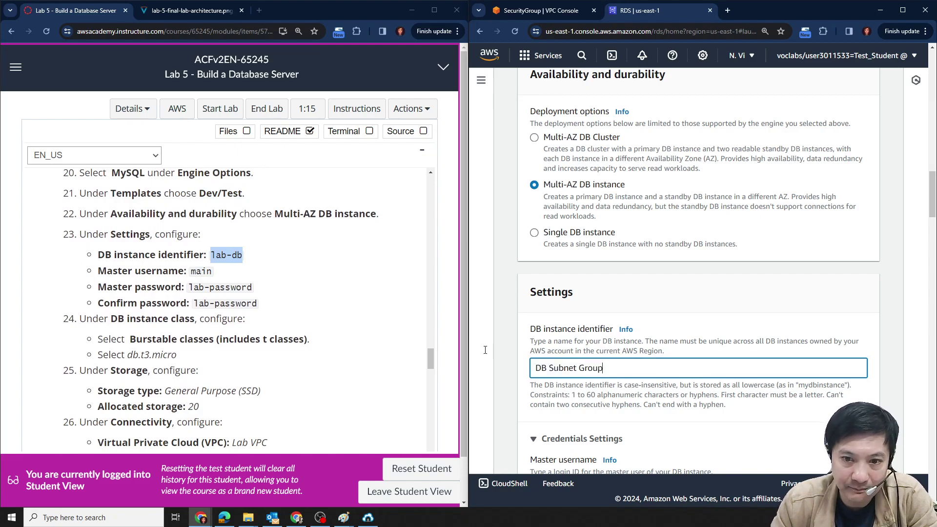
{"action": "left_click", "coordinate": [209, 258]}
{"action": "left_click_drag", "start_coordinate": [218, 257], "coordinate": [245, 258]}
{"action": "key", "text": "ctrl+c"}
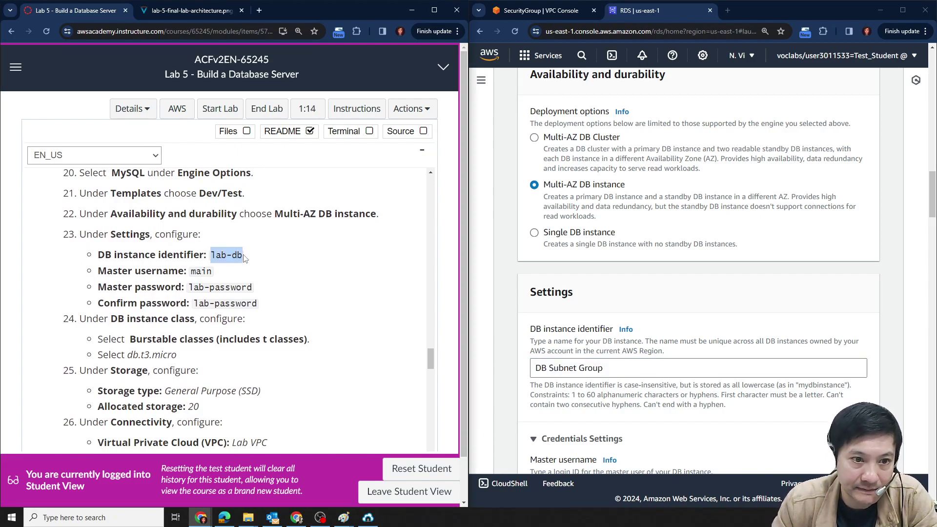
{"action": "left_click", "coordinate": [564, 368]}
{"action": "key", "text": "ctrl+a"}
{"action": "key", "text": "ctrl+v"}
{"action": "scroll", "coordinate": [686, 326], "scroll_direction": "down", "scroll_amount": 4}
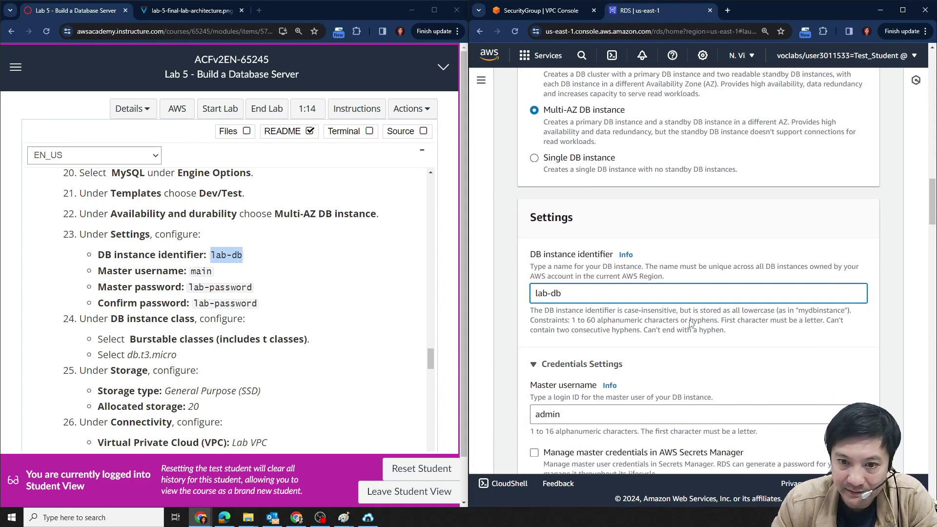
Replace master username admin with main and paste the lab's master password into both password fields.
{"action": "double_click", "coordinate": [201, 271]}
{"action": "key", "text": "ctrl+c"}
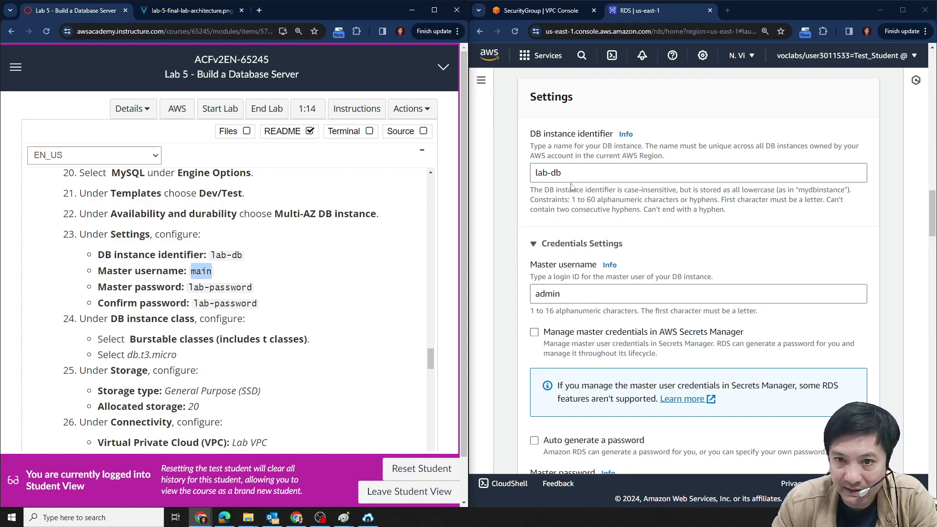
{"action": "left_click", "coordinate": [572, 295]}
{"action": "key", "text": "ctrl+a"}
{"action": "key", "text": "ctrl+v"}
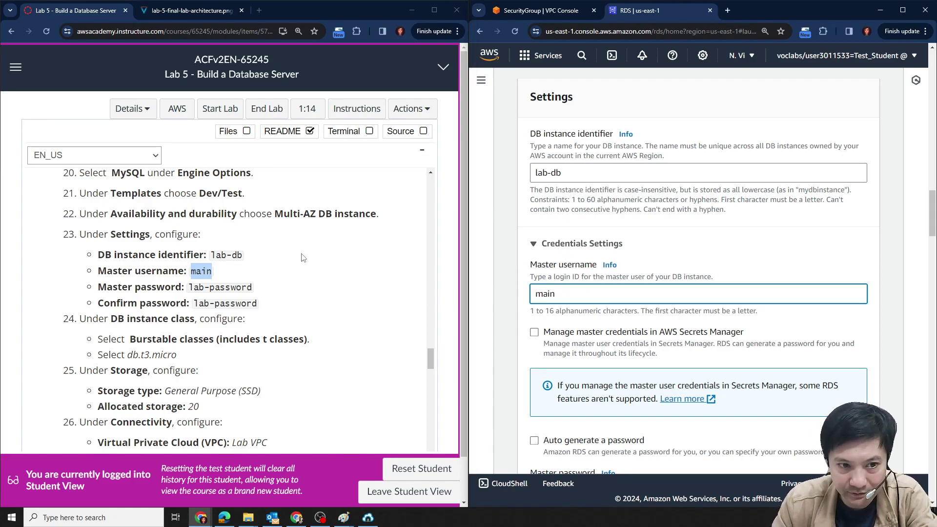
{"action": "left_click_drag", "start_coordinate": [189, 288], "coordinate": [252, 289]}
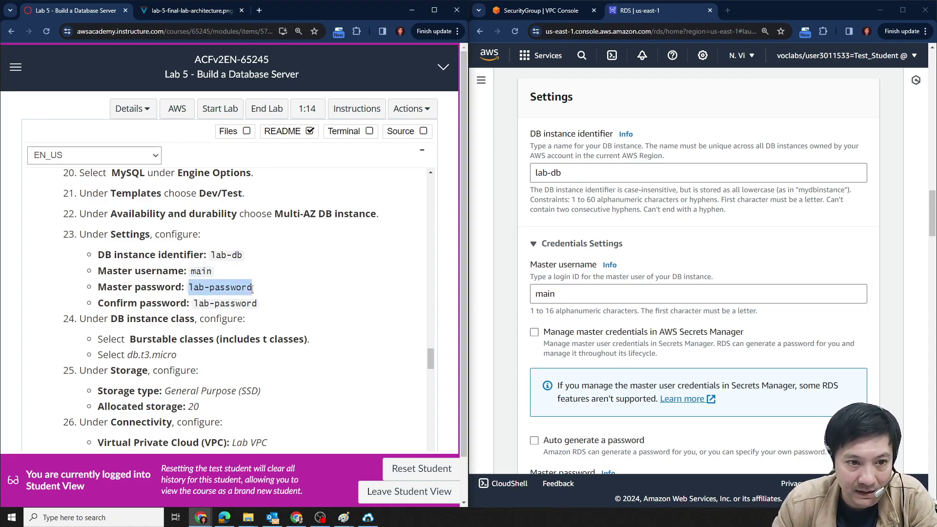
{"action": "scroll", "coordinate": [678, 288], "scroll_direction": "down", "scroll_amount": 1}
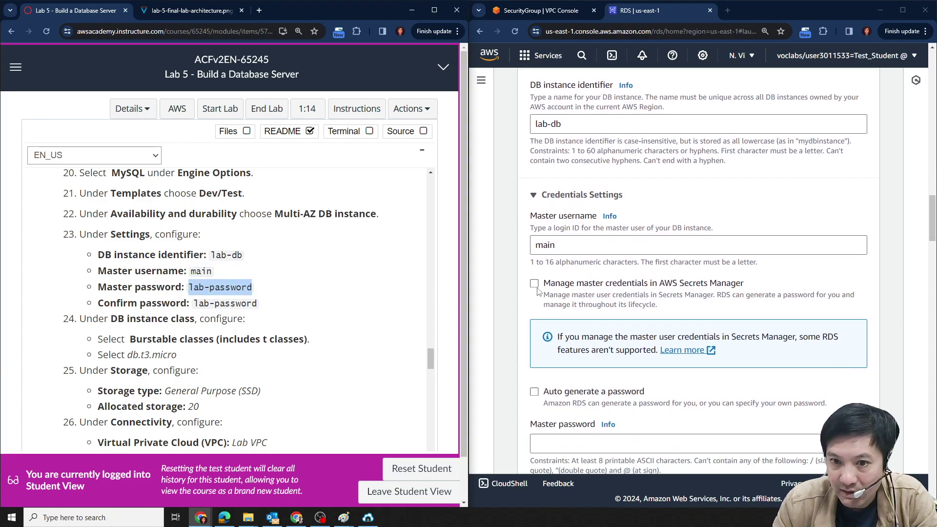
{"action": "scroll", "coordinate": [588, 283], "scroll_direction": "down", "scroll_amount": 2}
{"action": "left_click", "coordinate": [569, 346]}
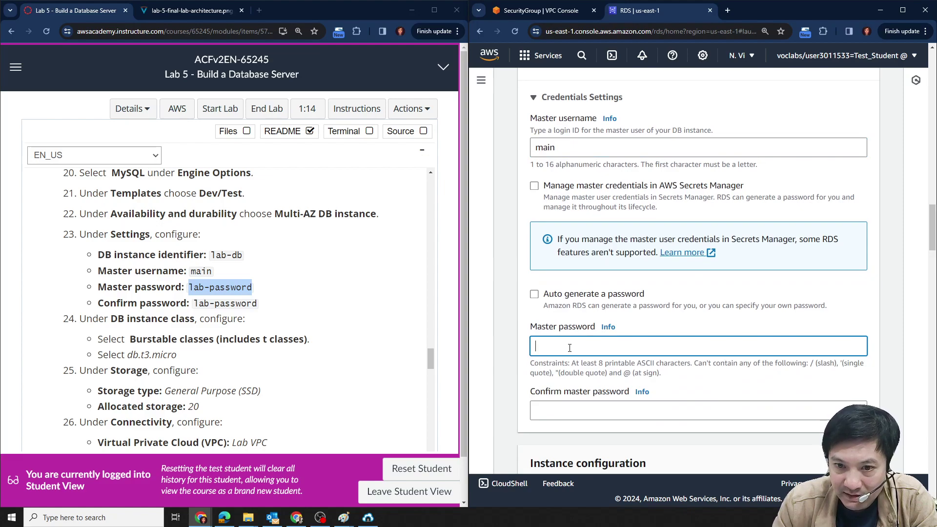
{"action": "key", "text": "ctrl+v"}
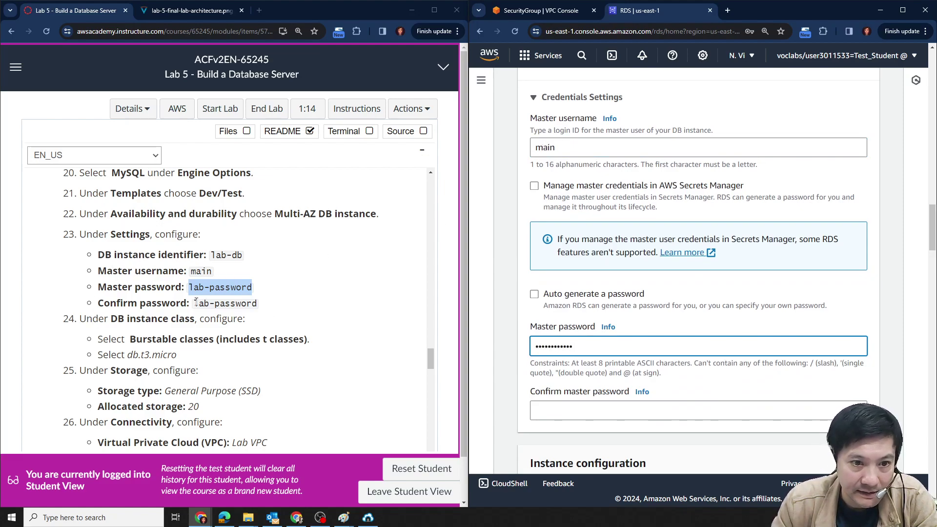
{"action": "left_click", "coordinate": [557, 413]}
{"action": "key", "text": "ctrl+v"}
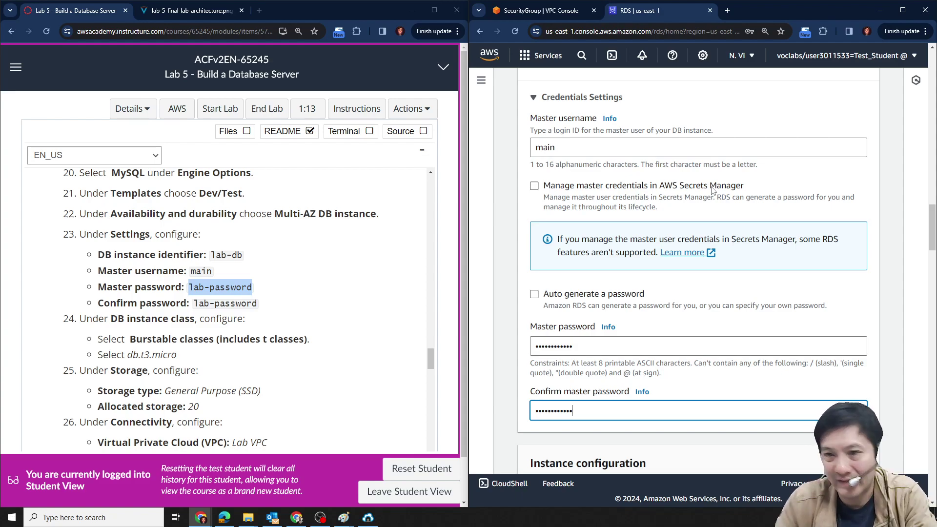
Search the DB instance class list for db.t3 and dismiss the browser's password prompts.
{"action": "scroll", "coordinate": [860, 311], "scroll_direction": "down", "scroll_amount": 4}
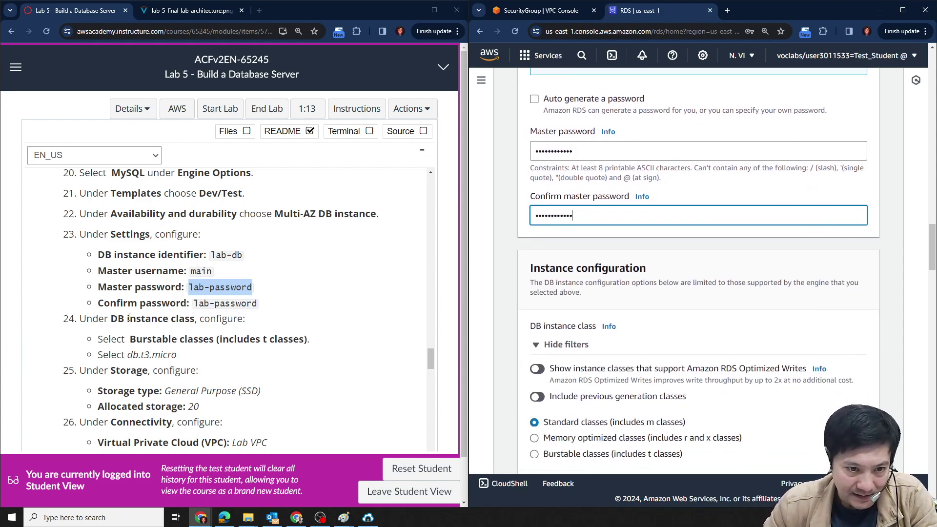
{"action": "scroll", "coordinate": [128, 318], "scroll_direction": "down", "scroll_amount": 2}
{"action": "scroll", "coordinate": [776, 326], "scroll_direction": "down", "scroll_amount": 2}
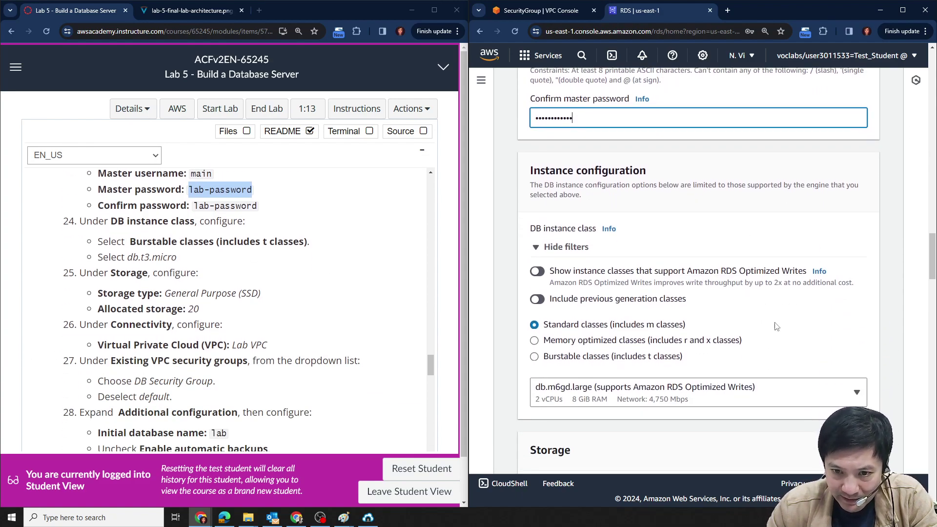
{"action": "scroll", "coordinate": [847, 306], "scroll_direction": "down", "scroll_amount": 1}
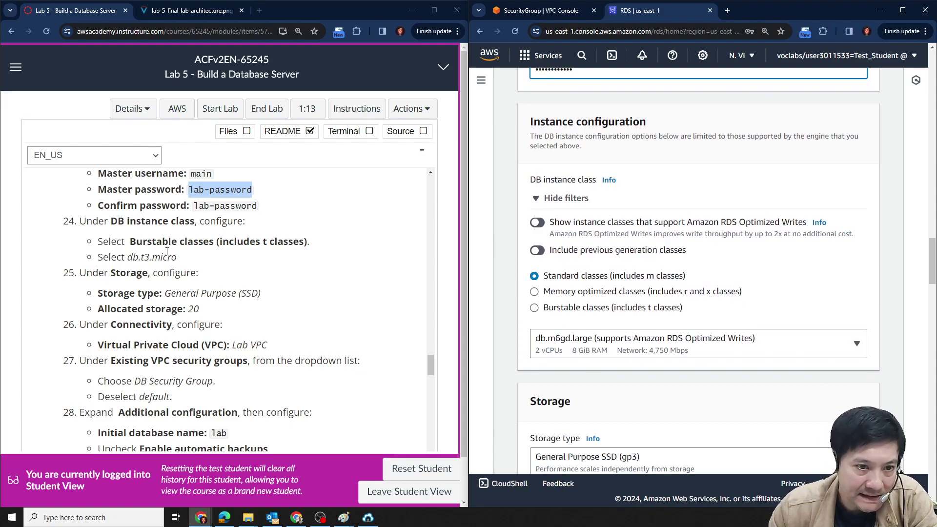
{"action": "left_click_drag", "start_coordinate": [126, 257], "coordinate": [177, 258]}
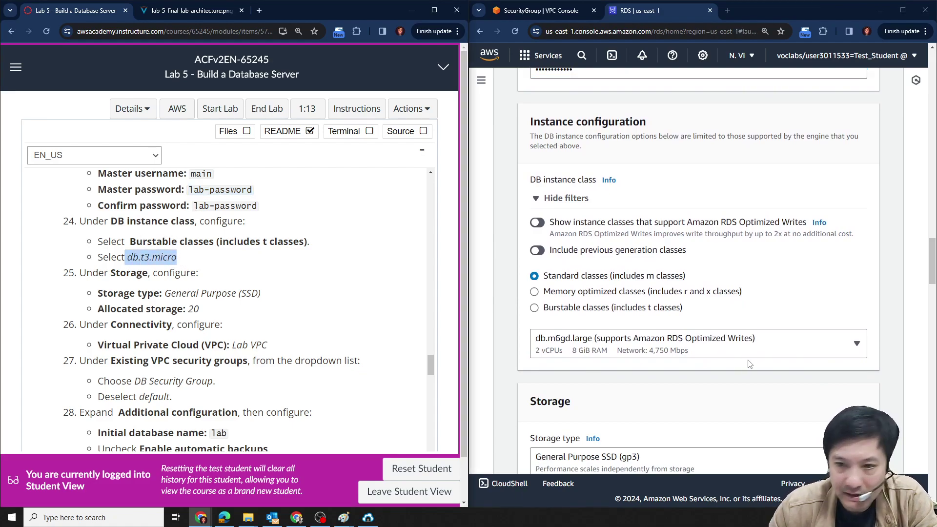
{"action": "left_click", "coordinate": [785, 351]}
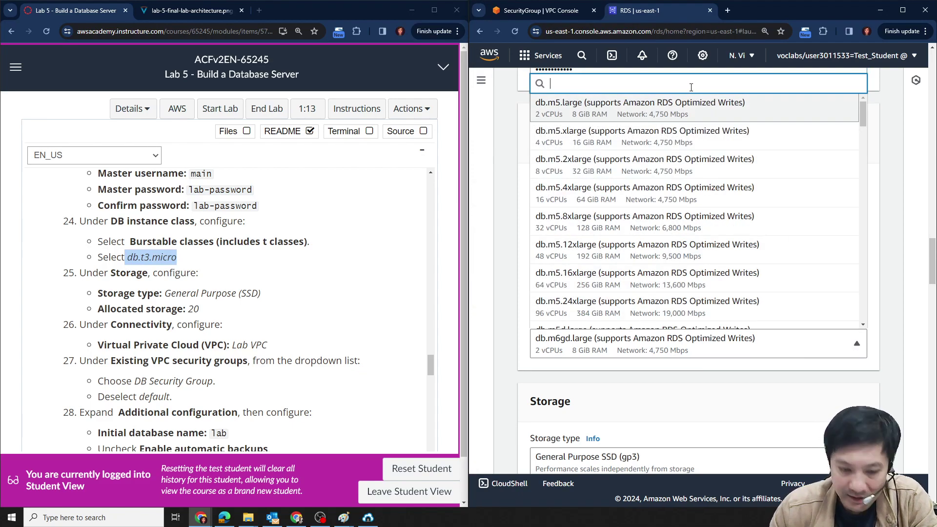
{"action": "type", "text": "t3"}
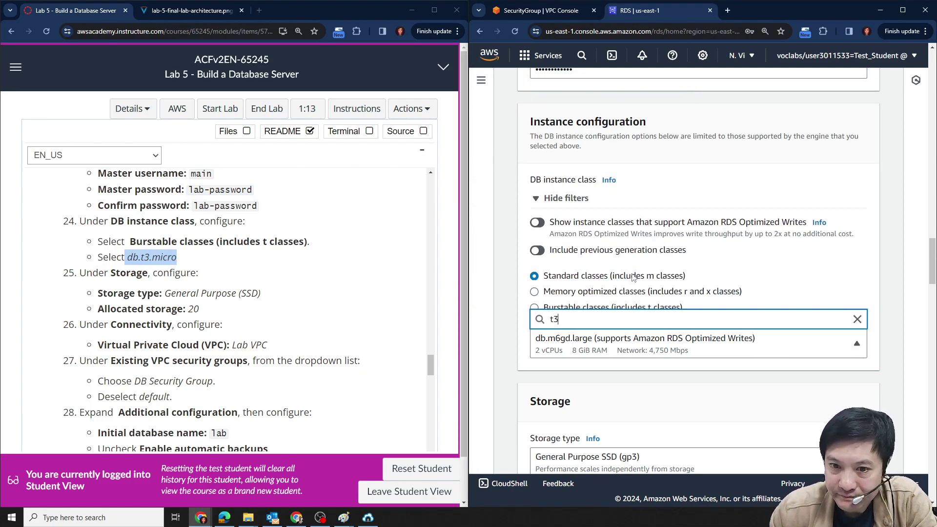
{"action": "key", "text": "BackSpace"}
{"action": "key", "text": "BackSpace"}
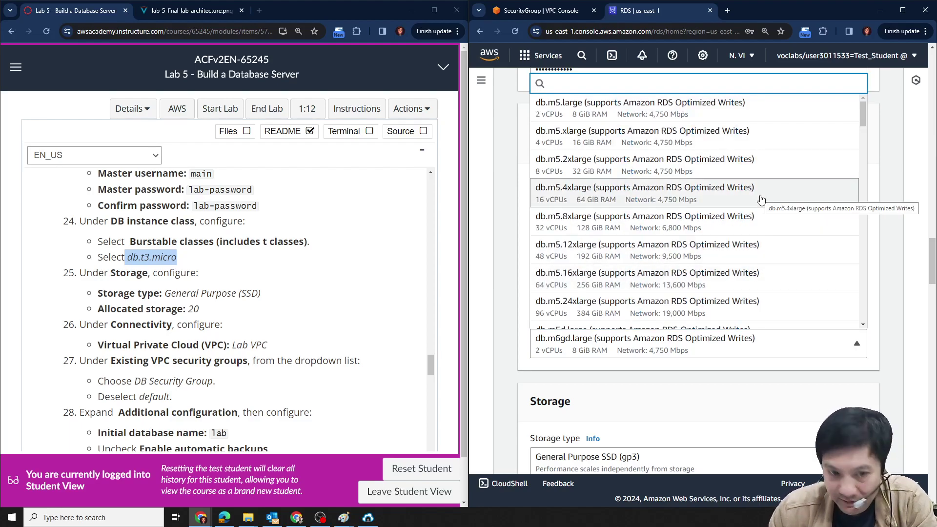
{"action": "type", "text": "d"}
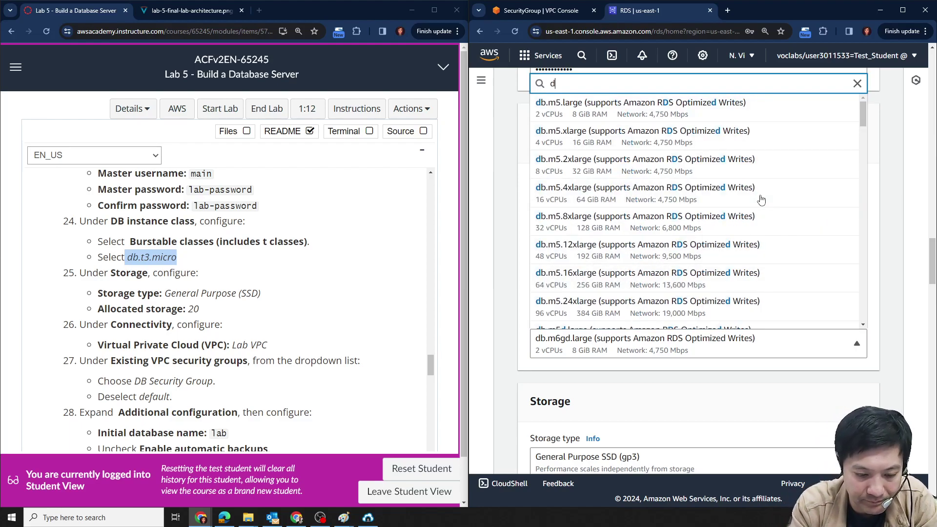
{"action": "type", "text": "b.t3"}
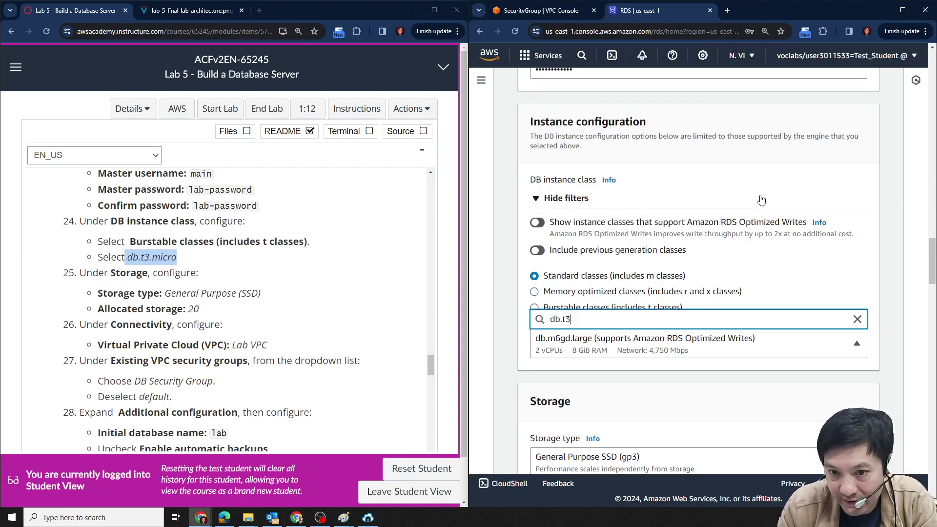
{"action": "key", "text": "BackSpace"}
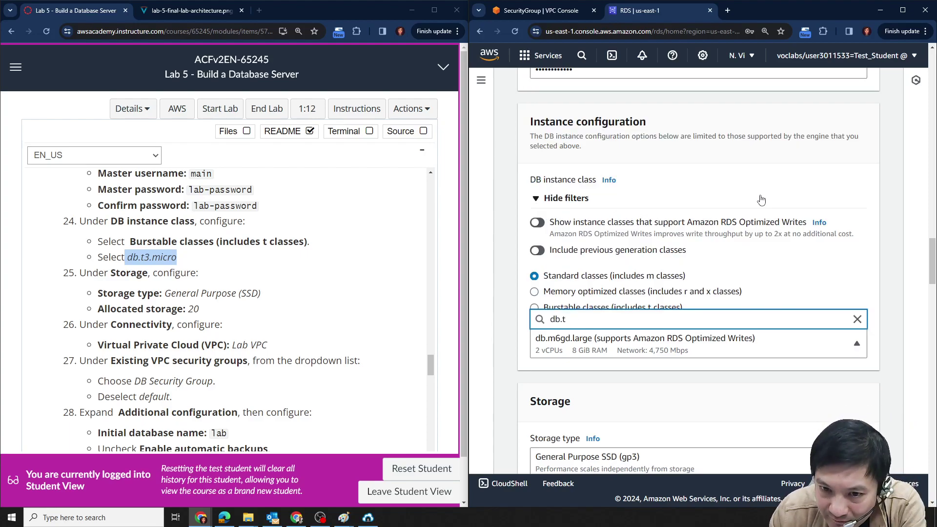
{"action": "key", "text": "BackSpace"}
{"action": "key", "text": "BackSpace"}
{"action": "key", "text": "BackSpace"}
{"action": "key", "text": "BackSpace"}
{"action": "key", "text": "Escape"}
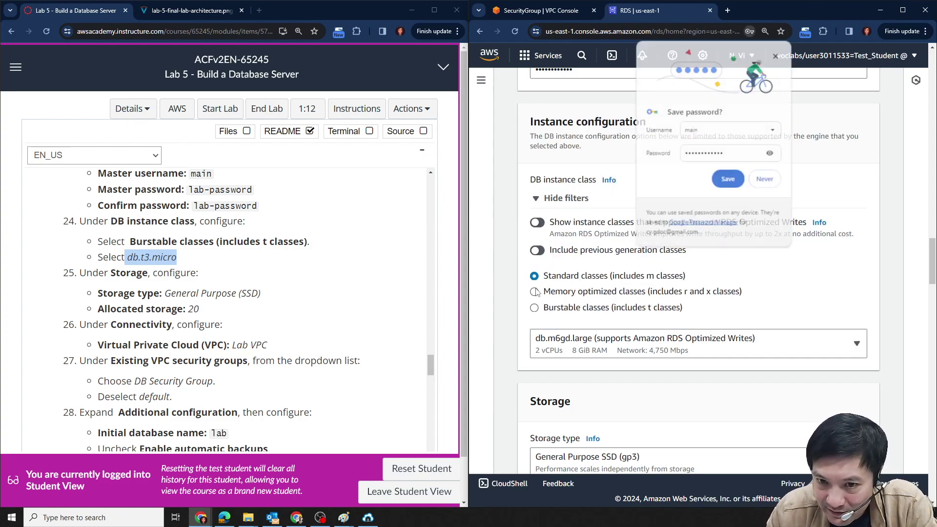
{"action": "left_click", "coordinate": [796, 166]}
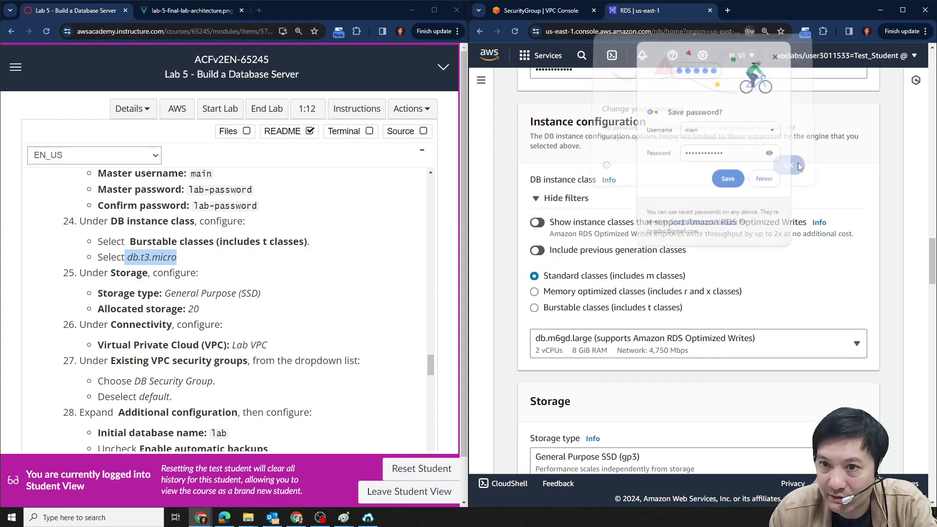
{"action": "left_click", "coordinate": [775, 56]}
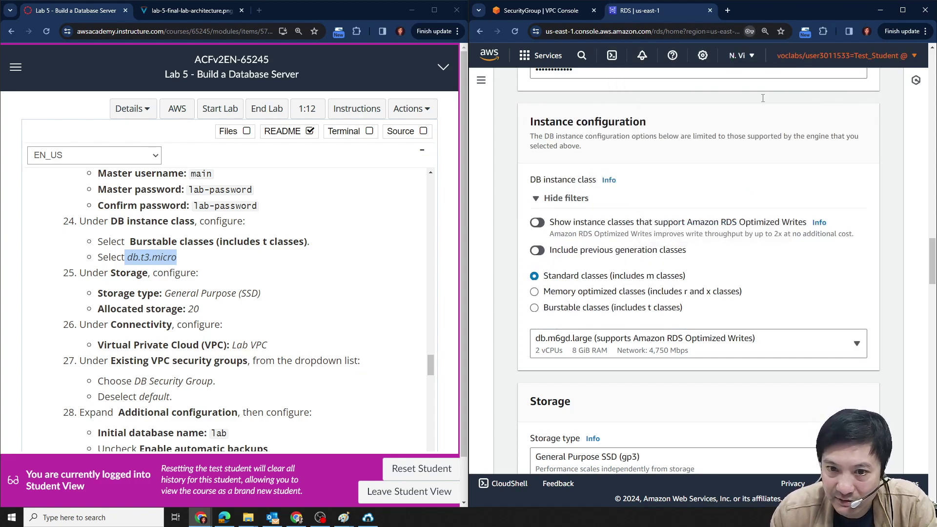
Switch to Burstable classes, keeping db.t3.micro as the DB instance class.
{"action": "left_click", "coordinate": [535, 308]}
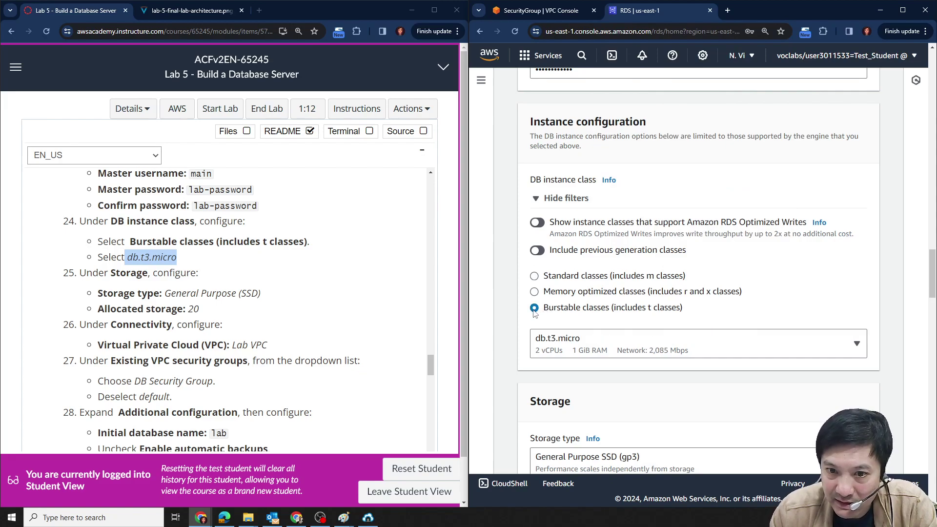
{"action": "left_click", "coordinate": [663, 355]}
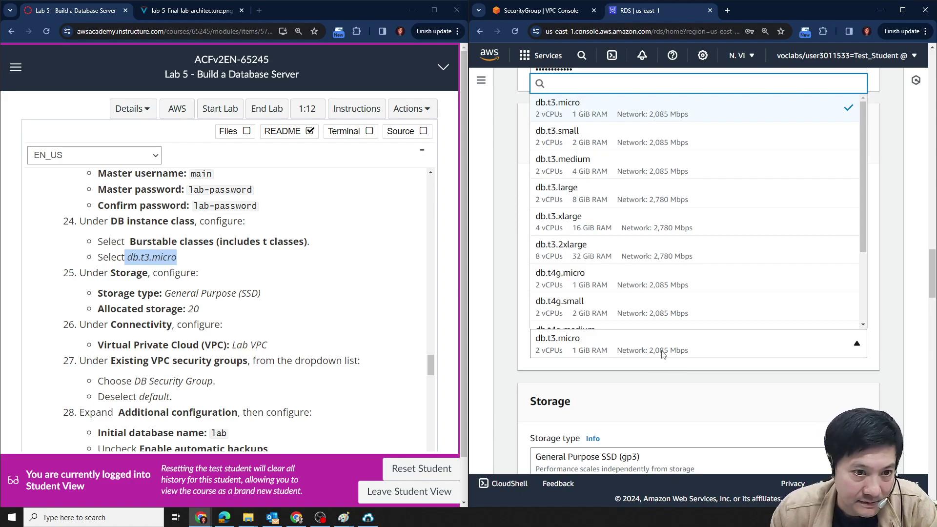
{"action": "left_click", "coordinate": [725, 391]}
{"action": "scroll", "coordinate": [887, 253], "scroll_direction": "down", "scroll_amount": 1}
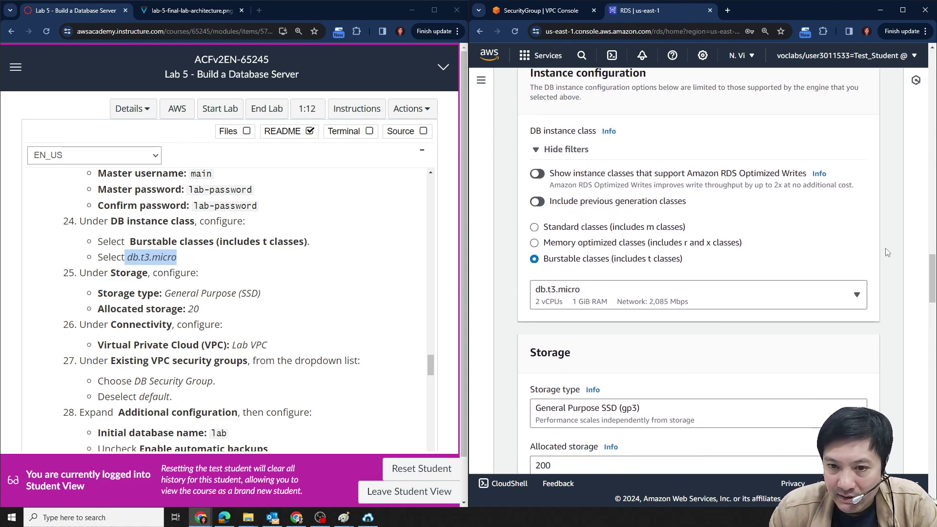
Reduce allocated storage from 200 to 20 GiB.
{"action": "scroll", "coordinate": [887, 252], "scroll_direction": "down", "scroll_amount": 1}
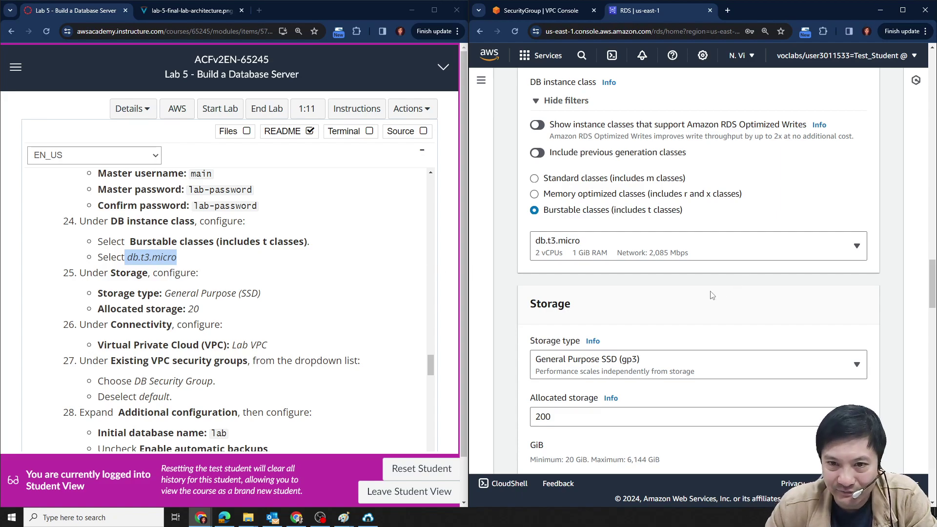
{"action": "scroll", "coordinate": [634, 208], "scroll_direction": "down", "scroll_amount": 2}
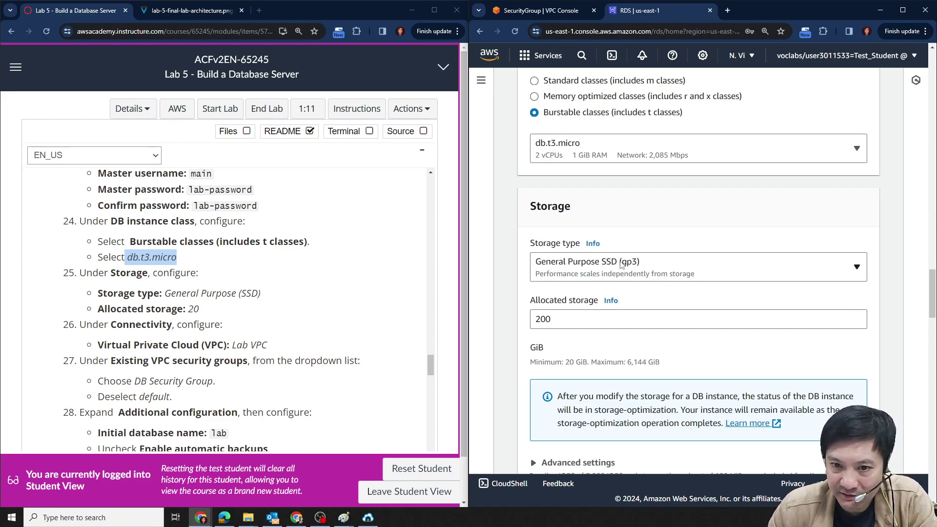
{"action": "left_click", "coordinate": [643, 322]}
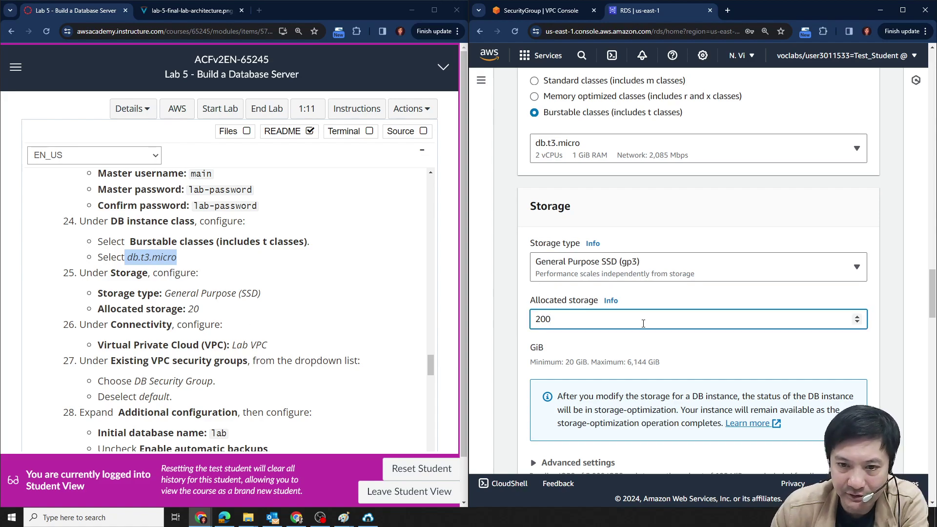
{"action": "key", "text": "BackSpace"}
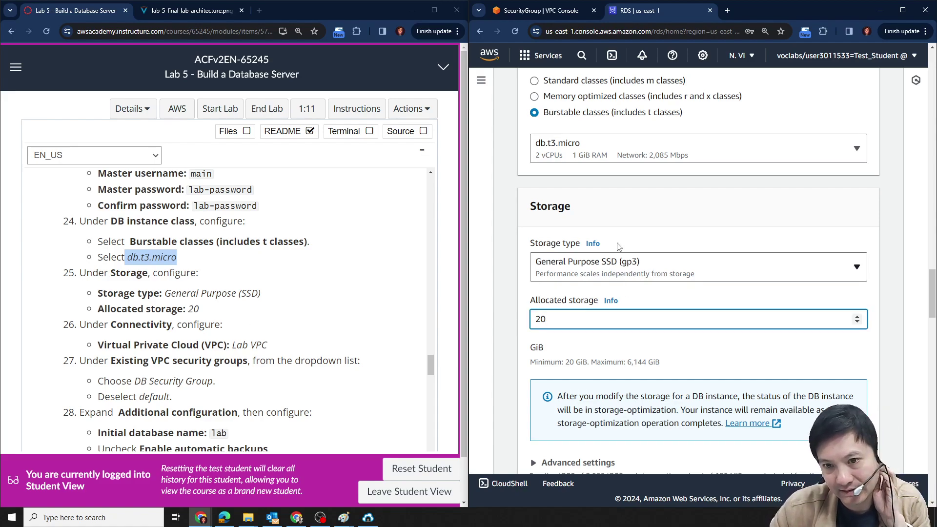
{"action": "scroll", "coordinate": [259, 315], "scroll_direction": "down", "scroll_amount": 1}
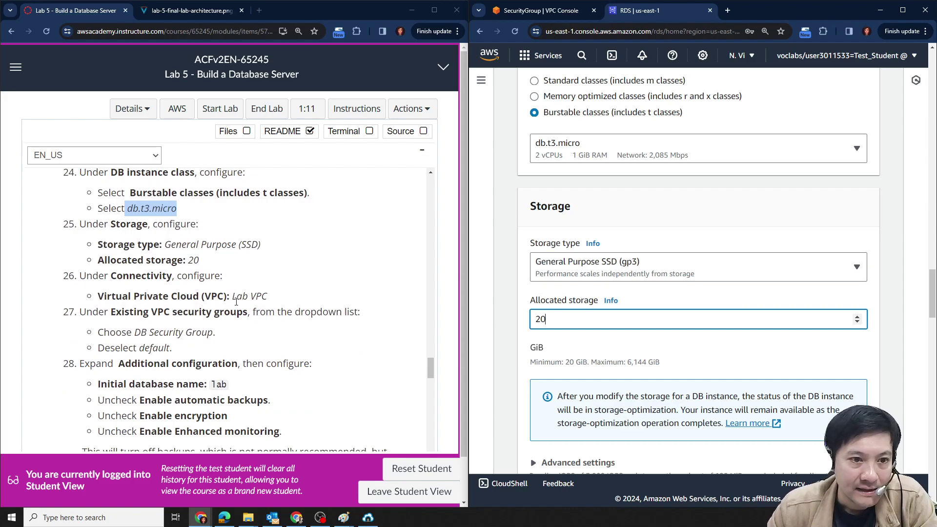
{"action": "scroll", "coordinate": [862, 359], "scroll_direction": "down", "scroll_amount": 3}
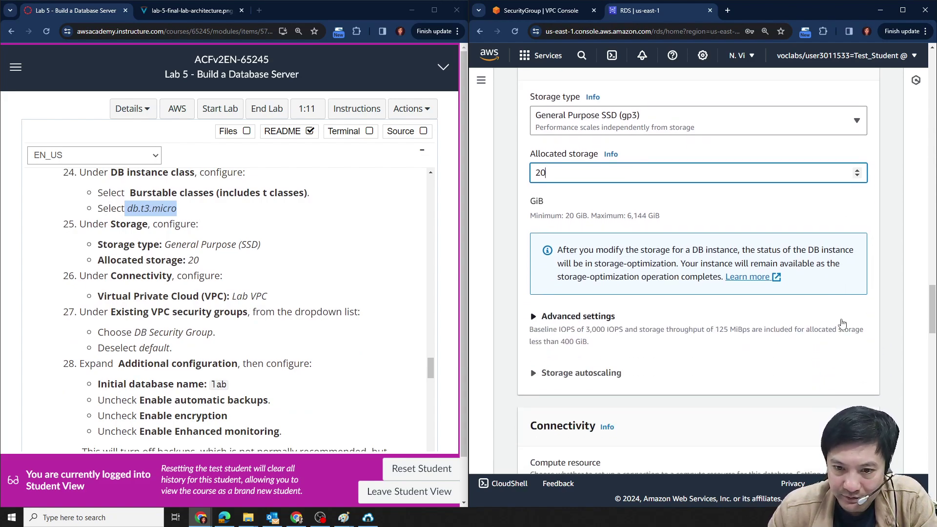
Choose Lab VPC for the database and confirm db-subnet-group as its subnet group.
{"action": "scroll", "coordinate": [843, 323], "scroll_direction": "down", "scroll_amount": 4}
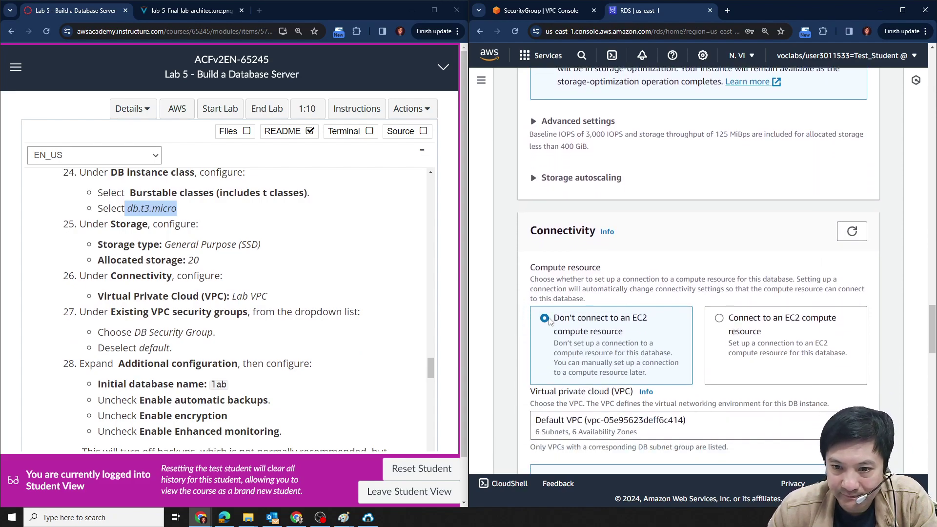
{"action": "scroll", "coordinate": [550, 321], "scroll_direction": "down", "scroll_amount": 2}
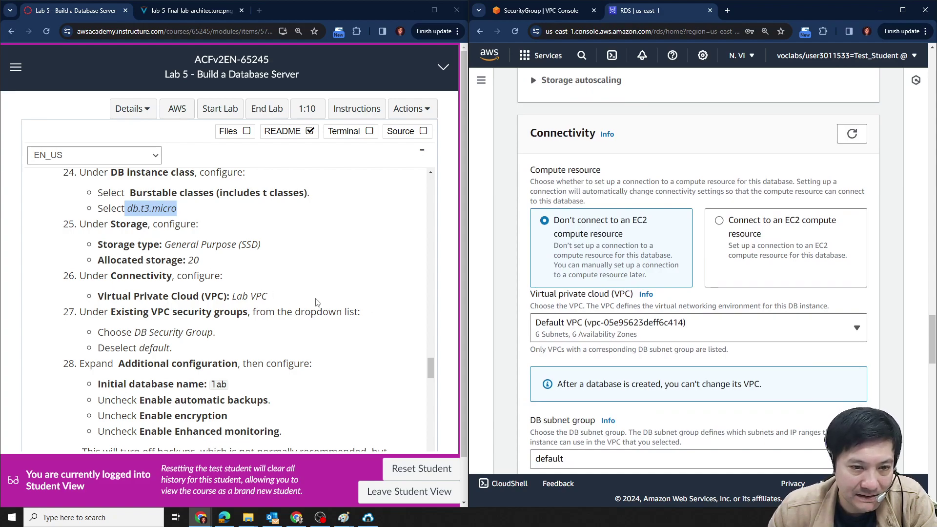
{"action": "left_click", "coordinate": [695, 337]}
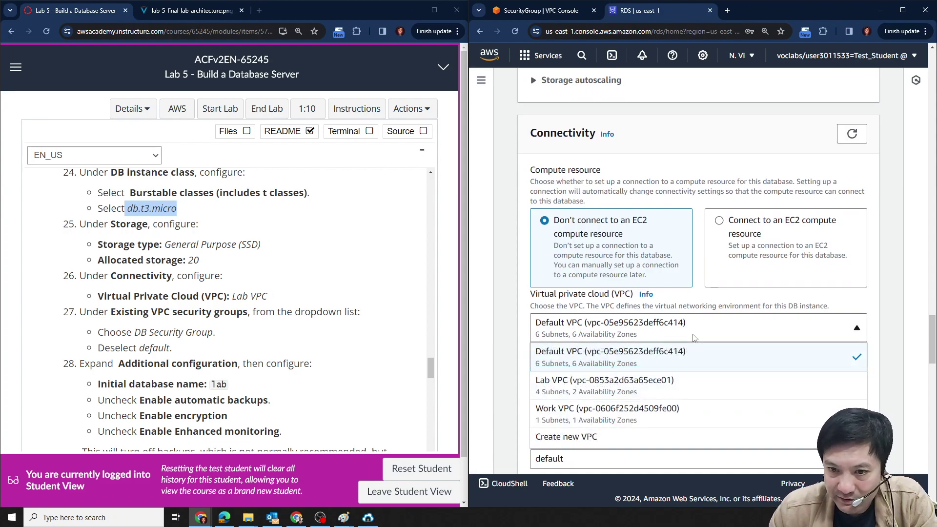
{"action": "left_click", "coordinate": [600, 380]}
{"action": "scroll", "coordinate": [864, 347], "scroll_direction": "down", "scroll_amount": 1}
{"action": "left_click", "coordinate": [770, 377]}
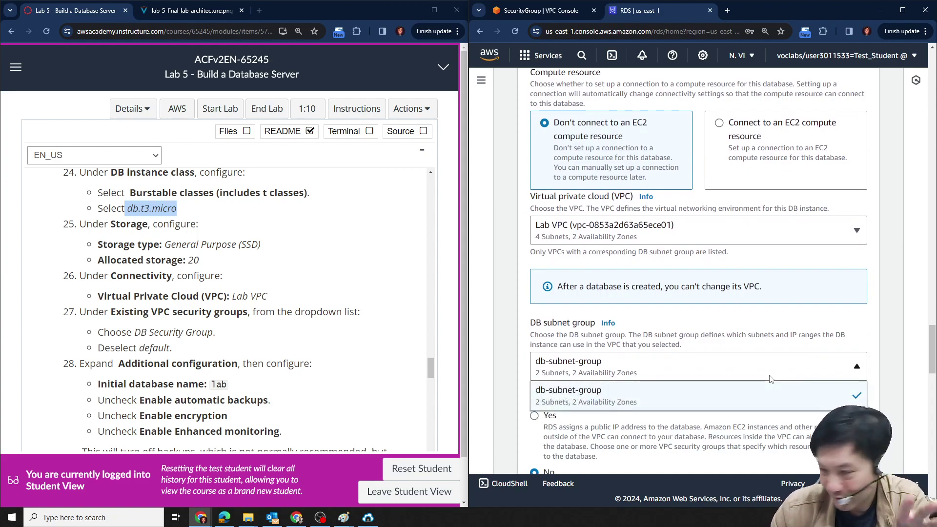
{"action": "left_click", "coordinate": [899, 323]}
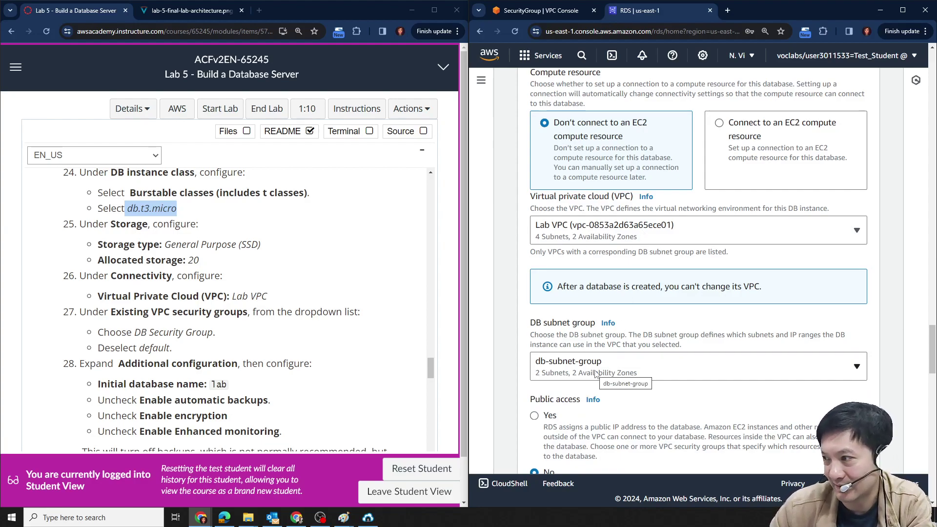
{"action": "scroll", "coordinate": [193, 299], "scroll_direction": "down", "scroll_amount": 1}
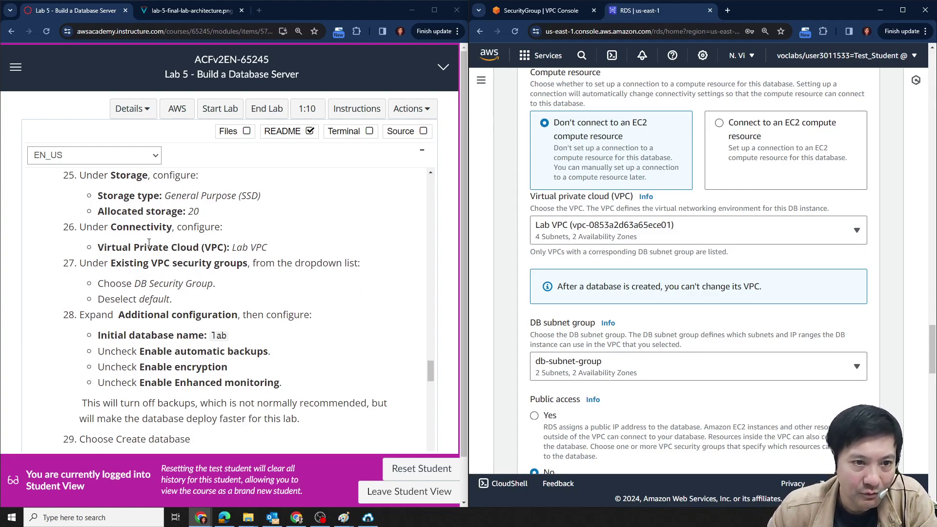
{"action": "scroll", "coordinate": [902, 362], "scroll_direction": "down", "scroll_amount": 2}
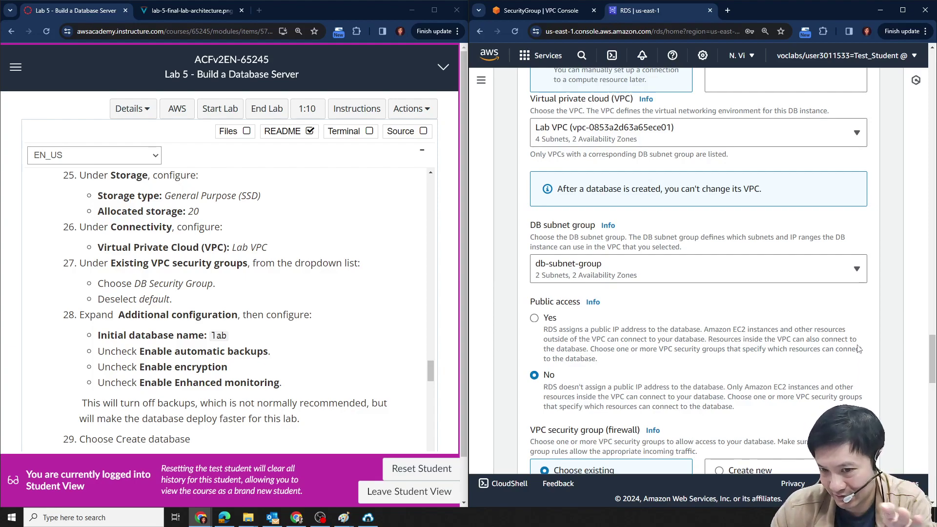
{"action": "scroll", "coordinate": [862, 342], "scroll_direction": "down", "scroll_amount": 1}
{"action": "scroll", "coordinate": [861, 342], "scroll_direction": "down", "scroll_amount": 3}
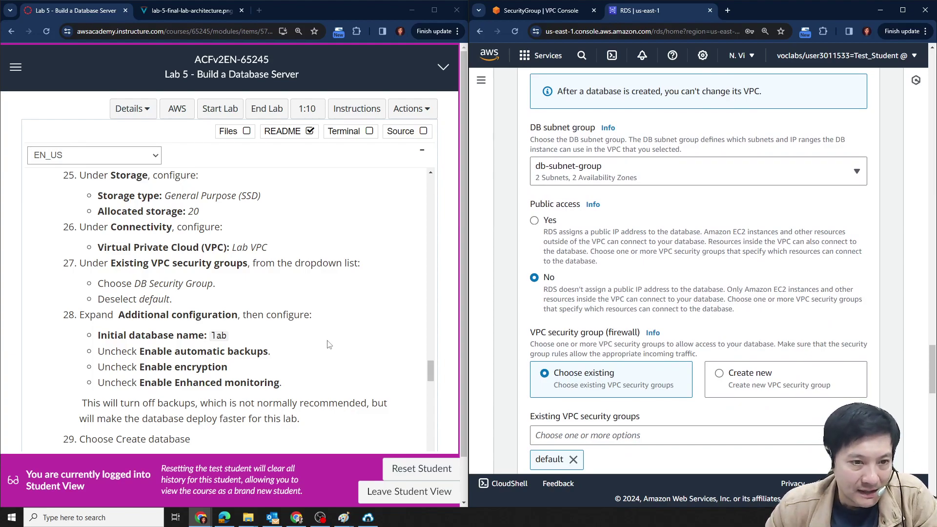
{"action": "scroll", "coordinate": [252, 266], "scroll_direction": "down", "scroll_amount": 1}
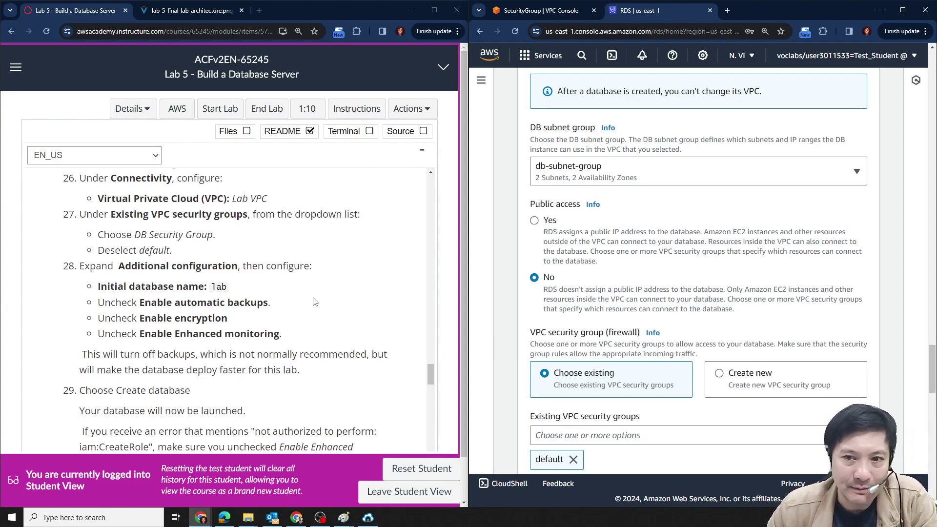
{"action": "scroll", "coordinate": [313, 302], "scroll_direction": "up", "scroll_amount": 1}
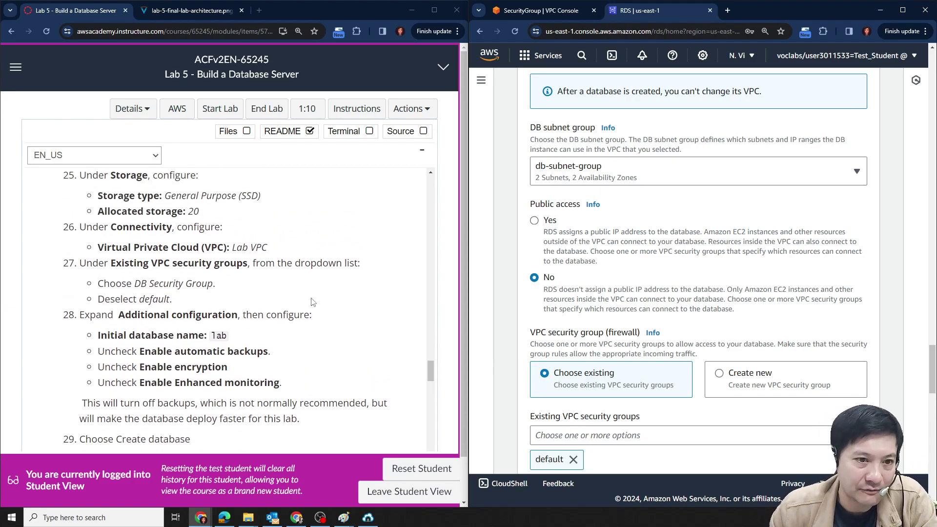
{"action": "scroll", "coordinate": [313, 301], "scroll_direction": "down", "scroll_amount": 2}
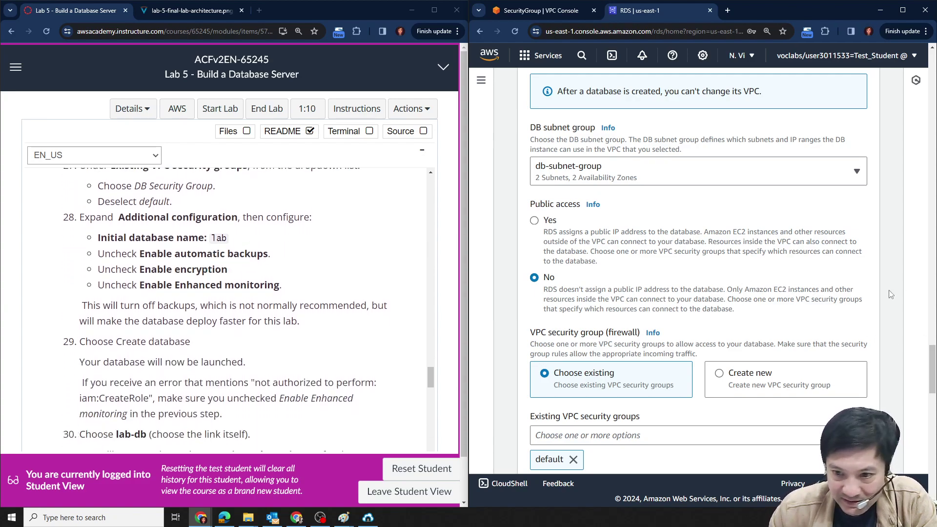
Add DB Security Group and remove default from the existing VPC security groups.
{"action": "scroll", "coordinate": [871, 303], "scroll_direction": "down", "scroll_amount": 2}
{"action": "scroll", "coordinate": [870, 303], "scroll_direction": "down", "scroll_amount": 2}
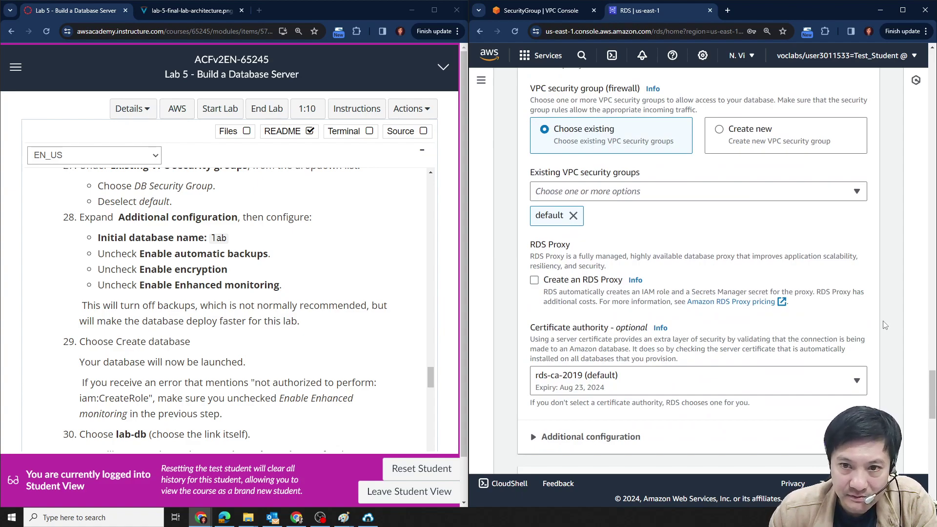
{"action": "scroll", "coordinate": [278, 284], "scroll_direction": "up", "scroll_amount": 2}
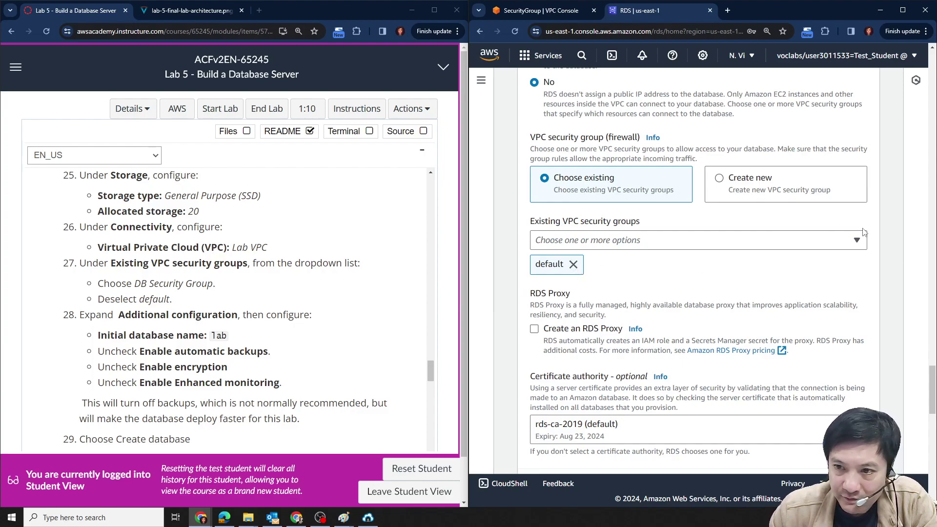
{"action": "left_click", "coordinate": [855, 241]}
{"action": "left_click", "coordinate": [573, 299]}
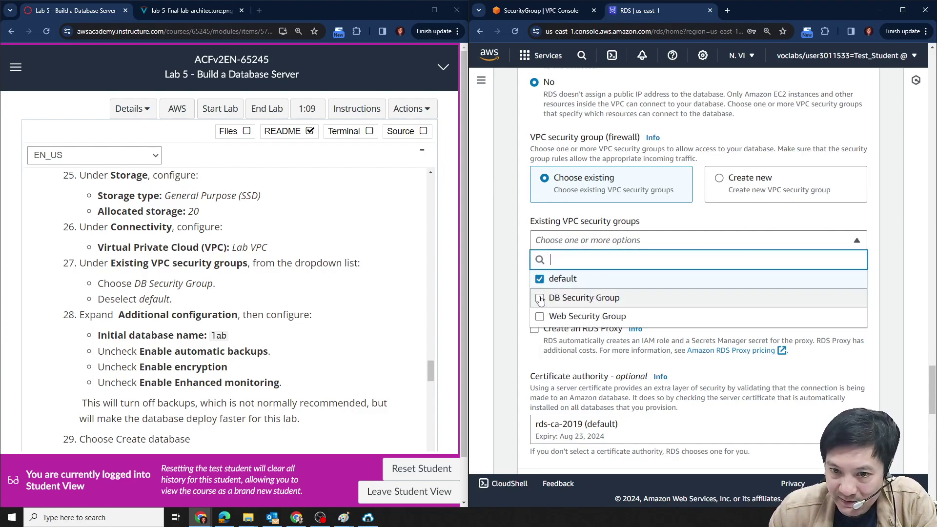
{"action": "left_click", "coordinate": [540, 280]}
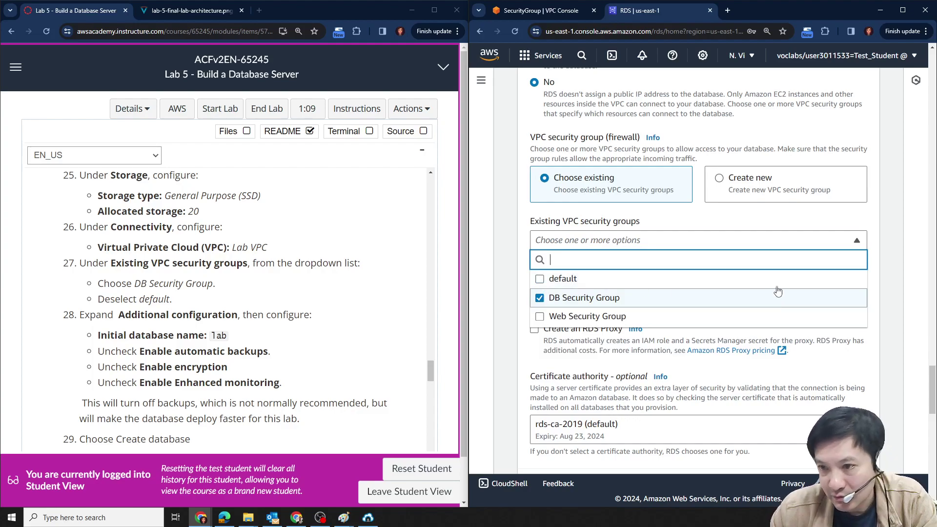
{"action": "left_click", "coordinate": [792, 222]}
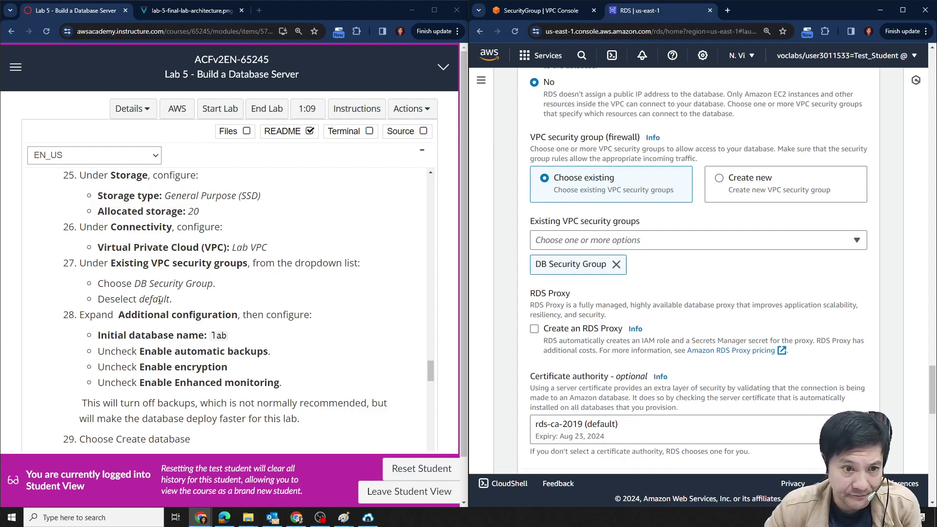
{"action": "scroll", "coordinate": [359, 295], "scroll_direction": "down", "scroll_amount": 1}
{"action": "scroll", "coordinate": [863, 290], "scroll_direction": "down", "scroll_amount": 3}
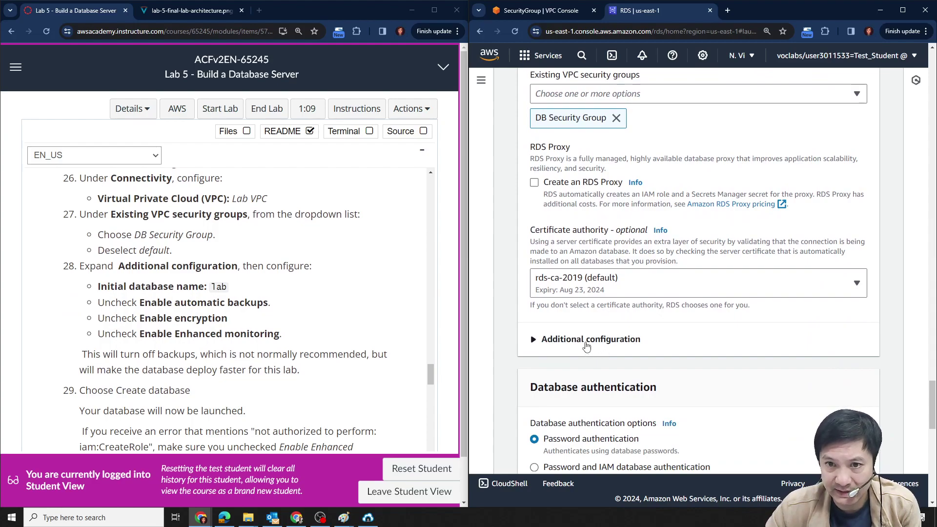
Expand Additional configuration to reveal database port 3306.
{"action": "left_click", "coordinate": [587, 347]}
{"action": "scroll", "coordinate": [583, 353], "scroll_direction": "down", "scroll_amount": 1}
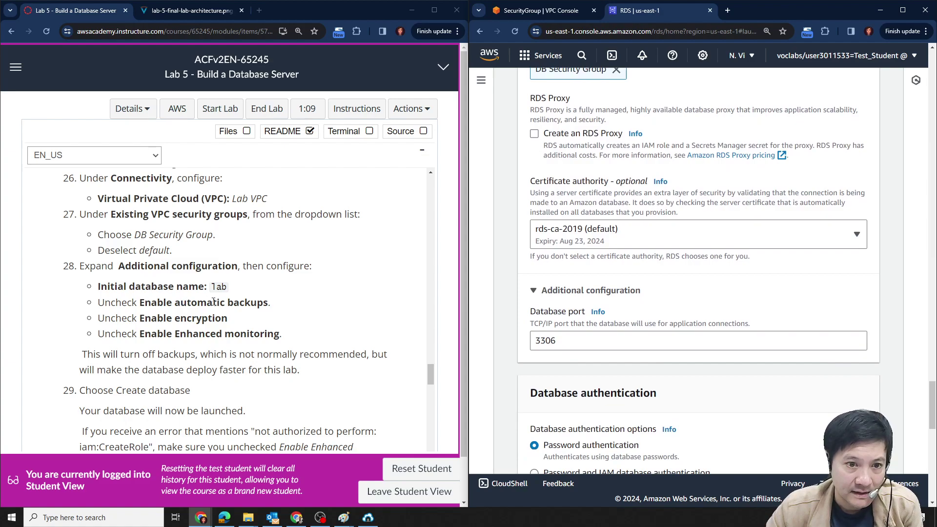
{"action": "scroll", "coordinate": [610, 320], "scroll_direction": "down", "scroll_amount": 3}
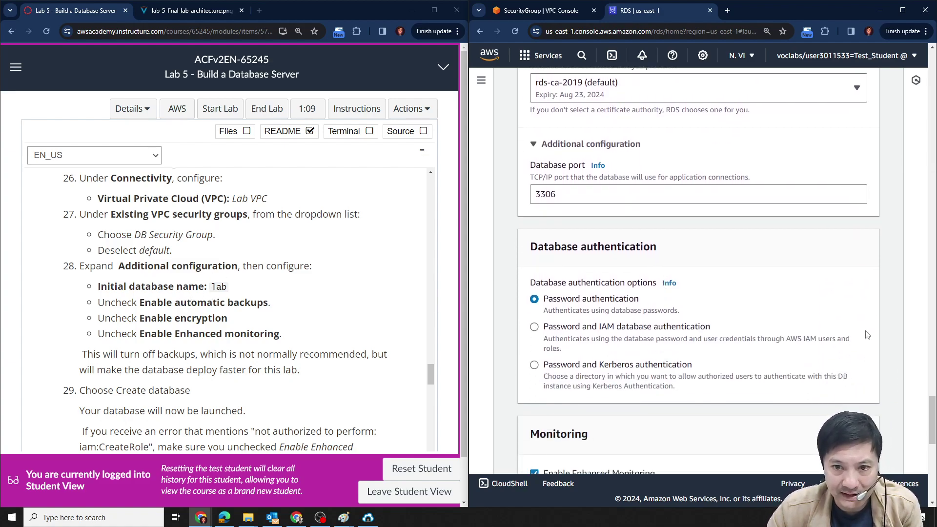
{"action": "scroll", "coordinate": [795, 337], "scroll_direction": "up", "scroll_amount": 3}
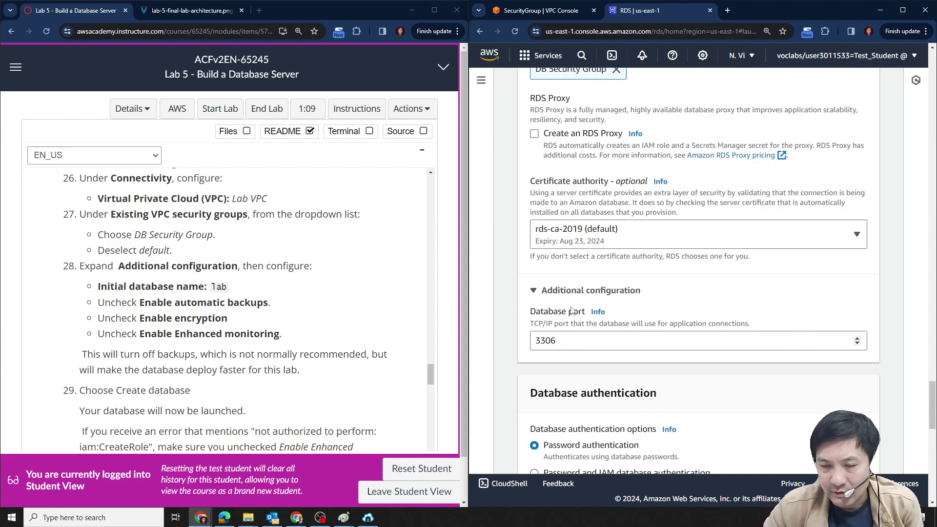
{"action": "scroll", "coordinate": [569, 316], "scroll_direction": "up", "scroll_amount": 1}
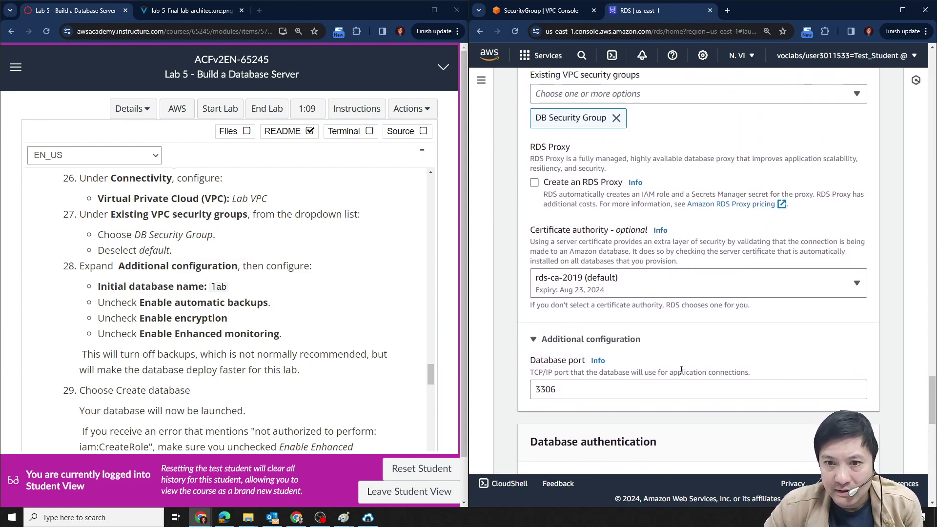
{"action": "scroll", "coordinate": [688, 415], "scroll_direction": "up", "scroll_amount": 1}
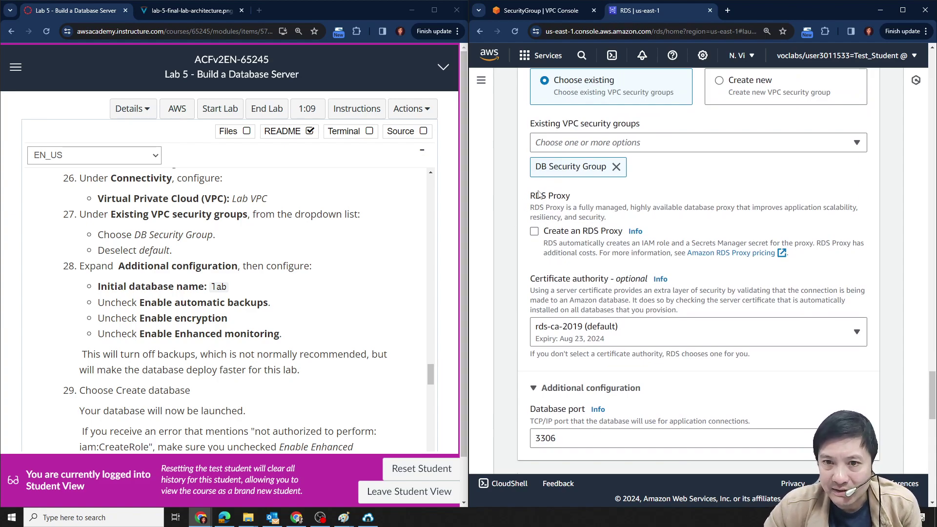
{"action": "left_click_drag", "start_coordinate": [531, 196], "coordinate": [578, 192]}
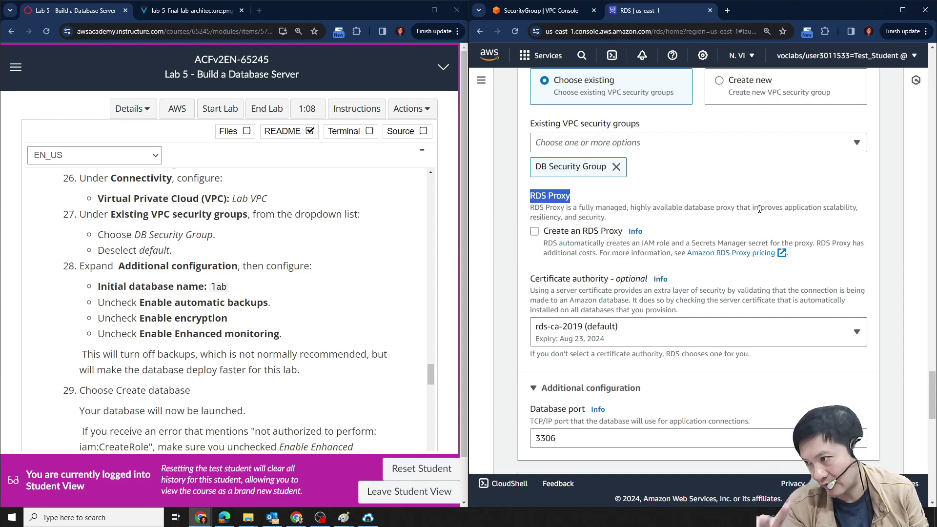
Collapse the Connectivity 'Additional configuration' section on the Create database form.
{"action": "scroll", "coordinate": [843, 360], "scroll_direction": "down", "scroll_amount": 5}
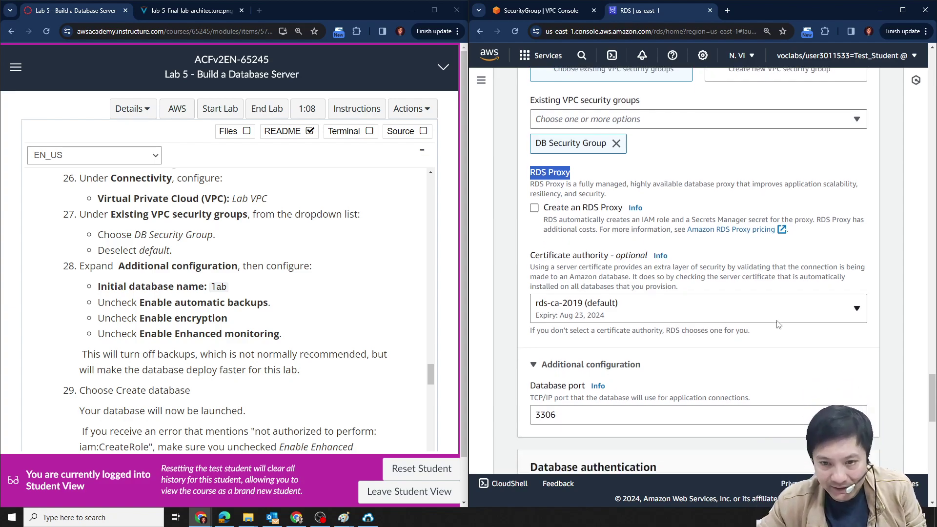
{"action": "scroll", "coordinate": [864, 351], "scroll_direction": "down", "scroll_amount": 6}
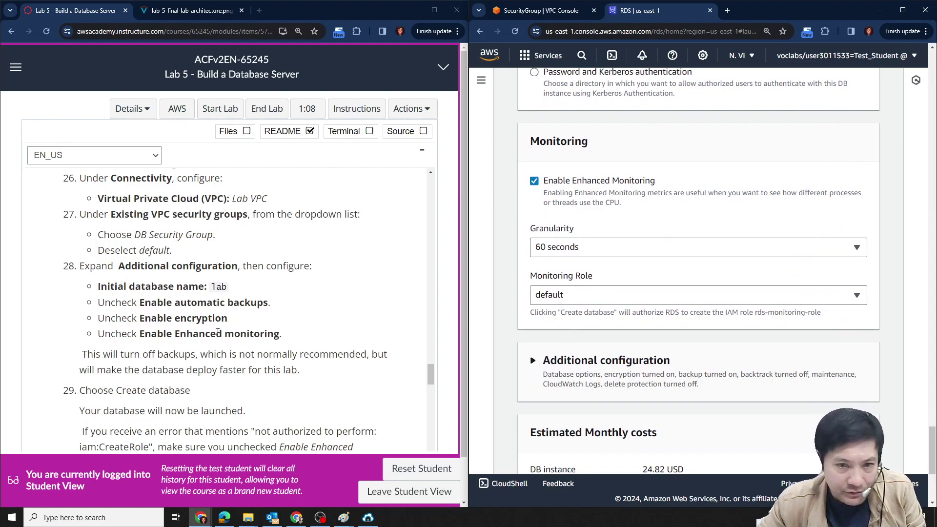
{"action": "double_click", "coordinate": [217, 286]}
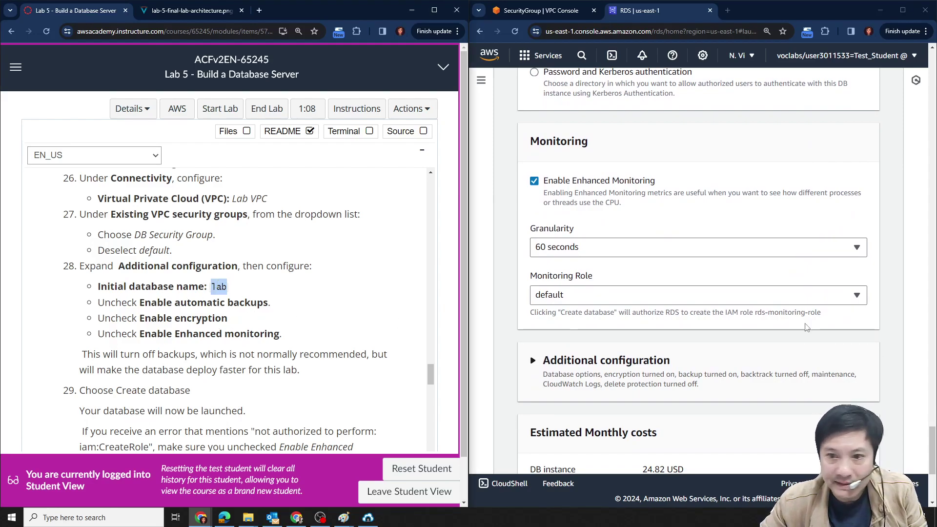
{"action": "scroll", "coordinate": [873, 358], "scroll_direction": "down", "scroll_amount": 1}
{"action": "scroll", "coordinate": [627, 351], "scroll_direction": "up", "scroll_amount": 6}
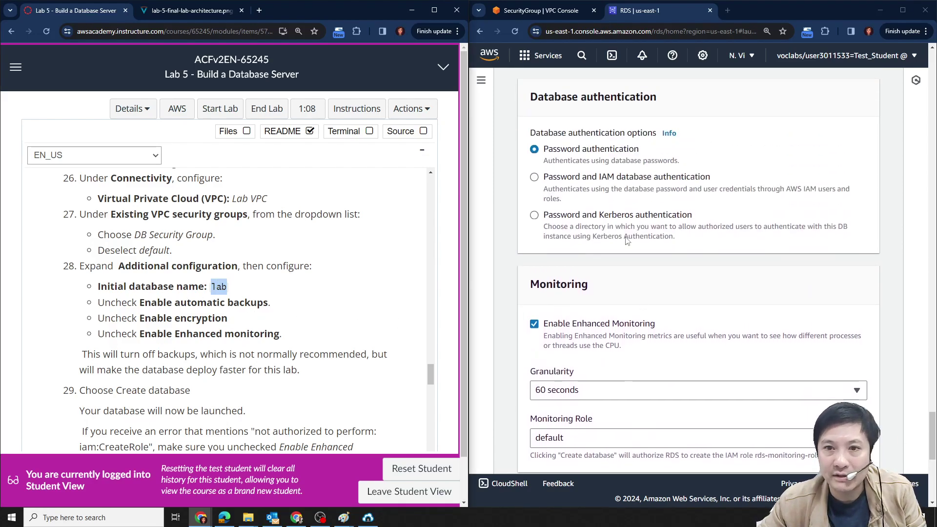
{"action": "left_click", "coordinate": [569, 194]}
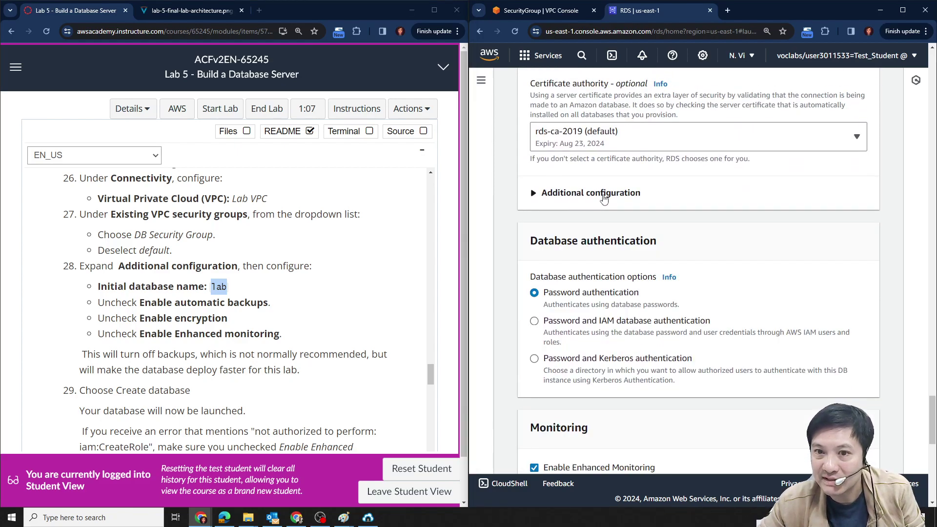
{"action": "left_click", "coordinate": [604, 195]}
{"action": "left_click", "coordinate": [582, 195]}
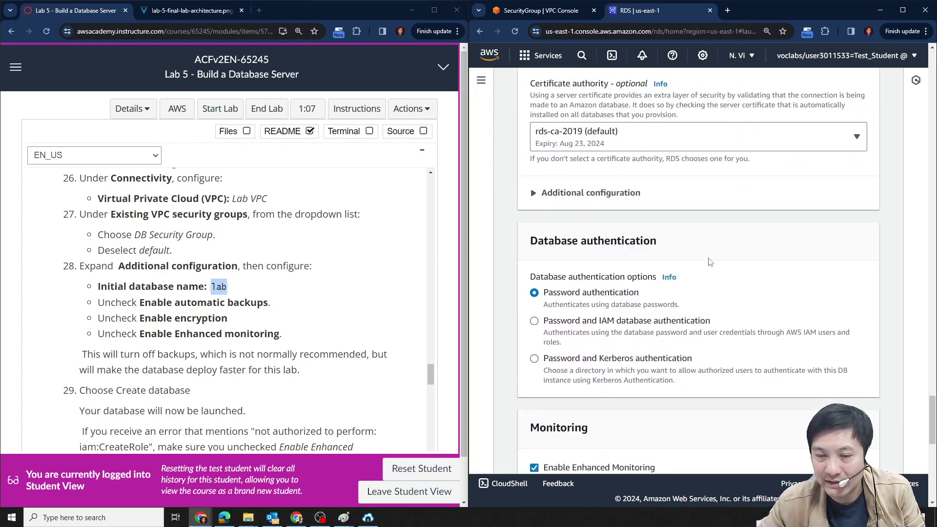
{"action": "scroll", "coordinate": [584, 196], "scroll_direction": "down", "scroll_amount": 9}
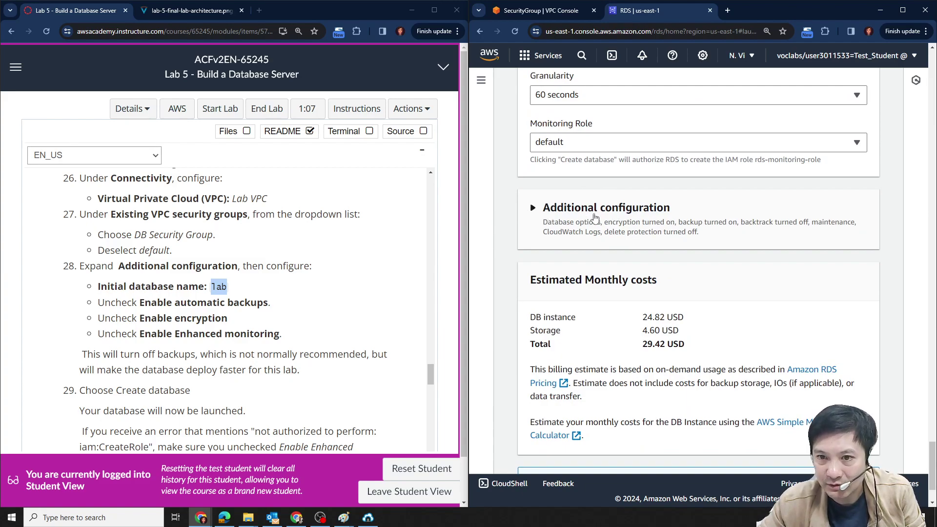
Expand Additional configuration and paste 'lab' as the Initial database name.
{"action": "left_click", "coordinate": [535, 208]}
{"action": "scroll", "coordinate": [781, 239], "scroll_direction": "down", "scroll_amount": 2}
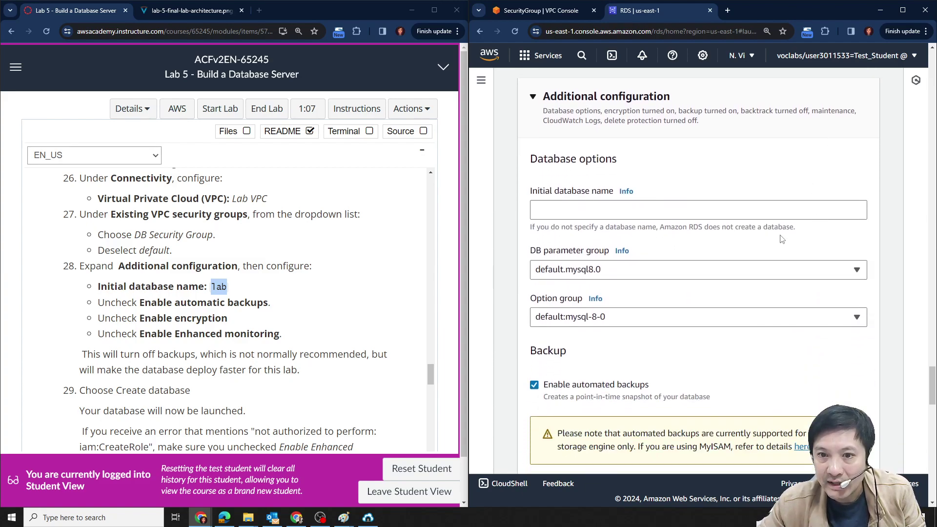
{"action": "left_click", "coordinate": [219, 291]}
{"action": "double_click", "coordinate": [219, 287]}
{"action": "key", "text": "ctrl+c"}
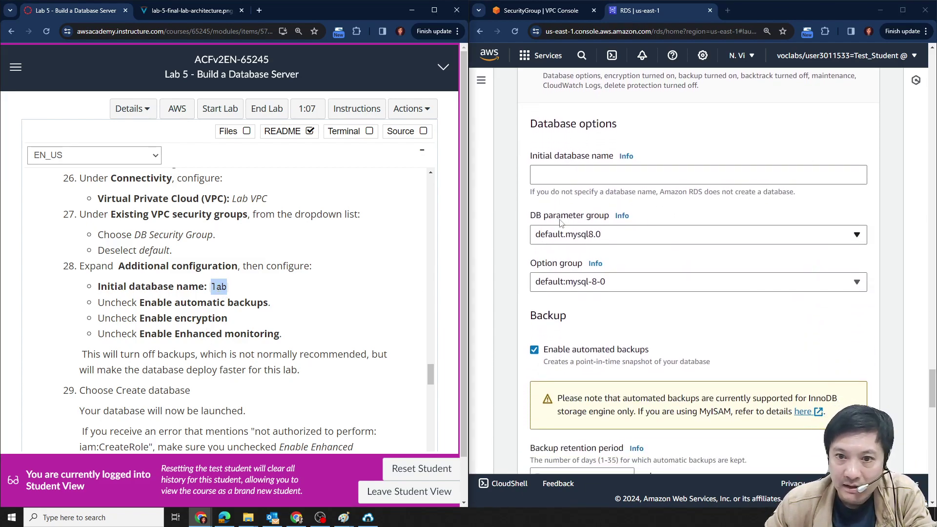
{"action": "left_click", "coordinate": [561, 175]}
{"action": "key", "text": "ctrl+v"}
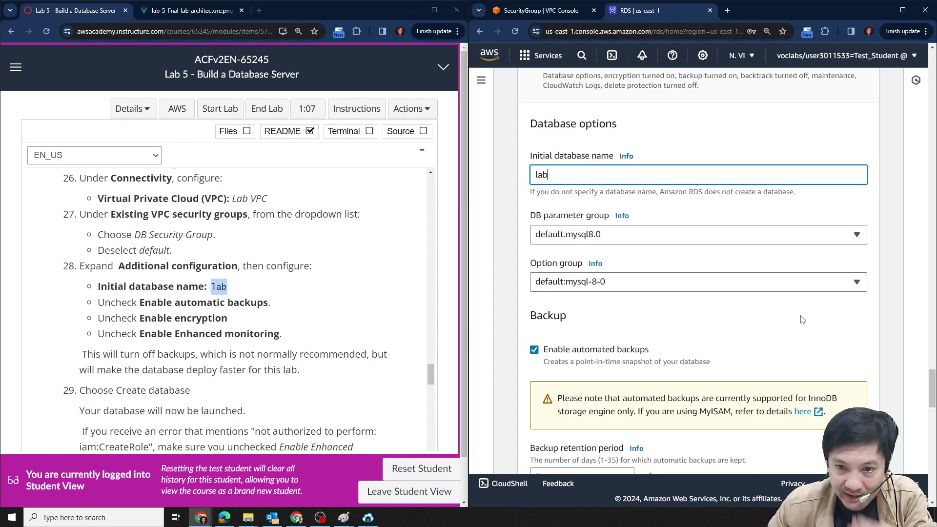
Uncheck Enable automated backups and Enable encryption for the new database.
{"action": "scroll", "coordinate": [795, 315], "scroll_direction": "down", "scroll_amount": 3}
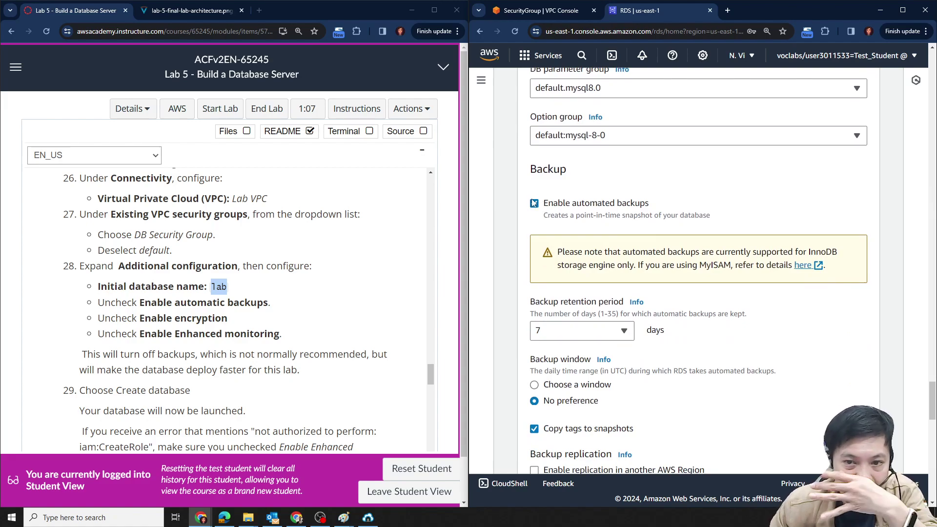
{"action": "left_click", "coordinate": [534, 204]}
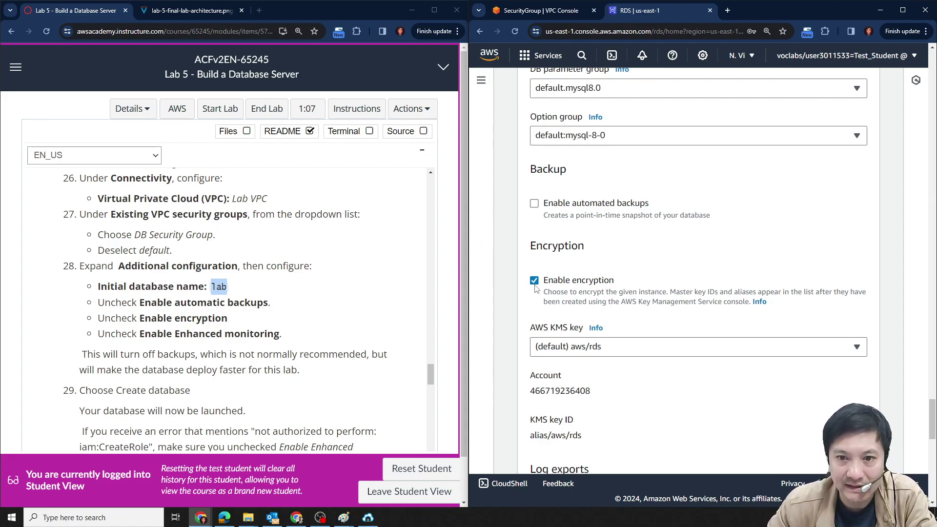
{"action": "left_click", "coordinate": [535, 284]}
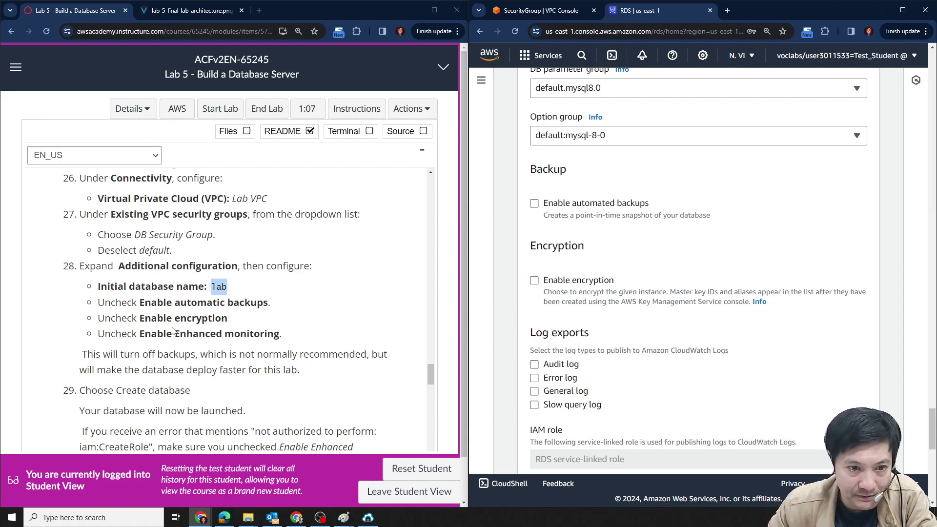
{"action": "scroll", "coordinate": [668, 360], "scroll_direction": "down", "scroll_amount": 3}
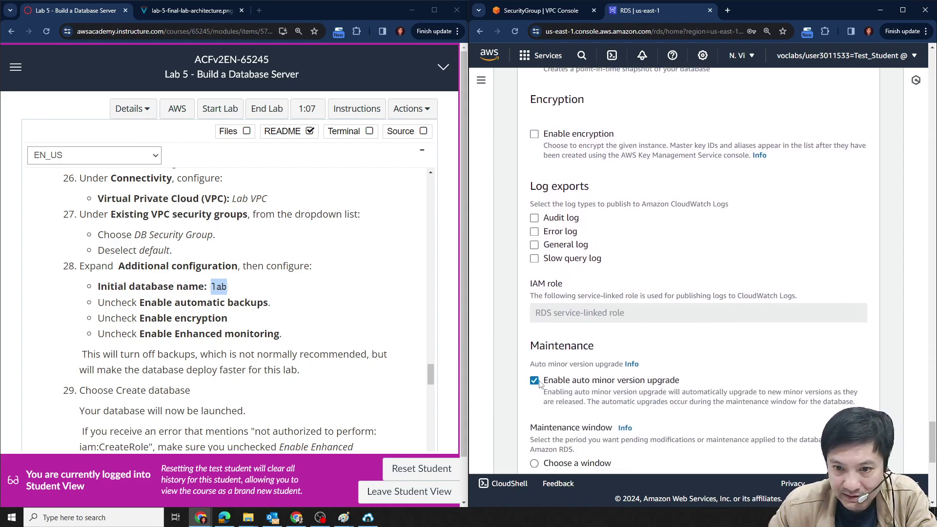
{"action": "scroll", "coordinate": [537, 341], "scroll_direction": "down", "scroll_amount": 5}
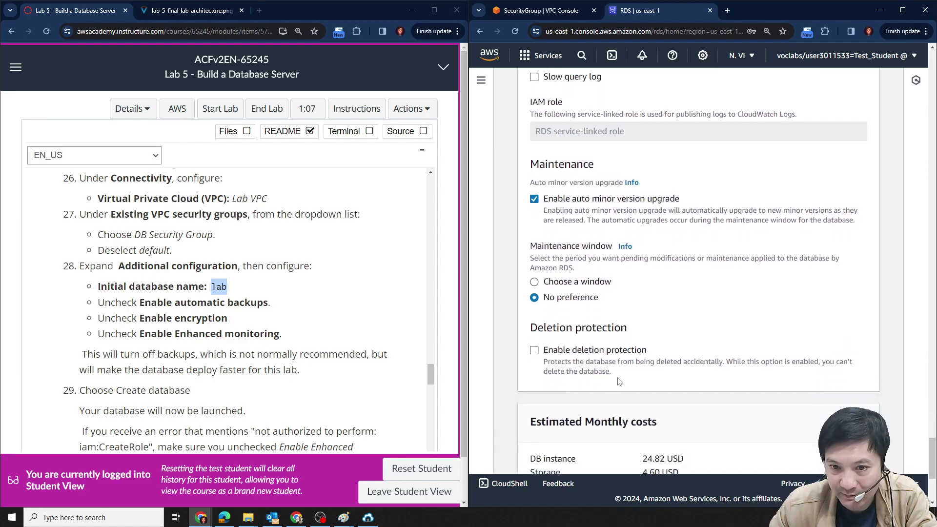
{"action": "scroll", "coordinate": [713, 336], "scroll_direction": "up", "scroll_amount": 4}
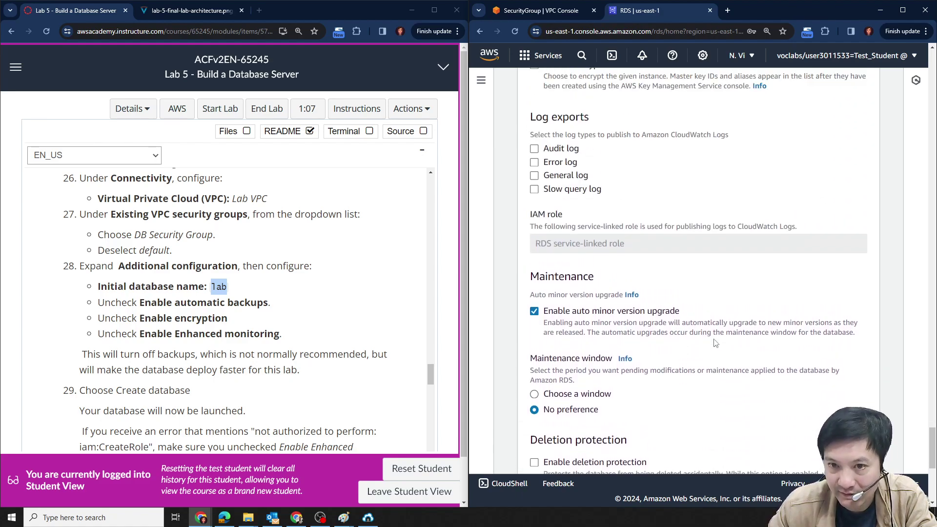
{"action": "scroll", "coordinate": [601, 249], "scroll_direction": "up", "scroll_amount": 6}
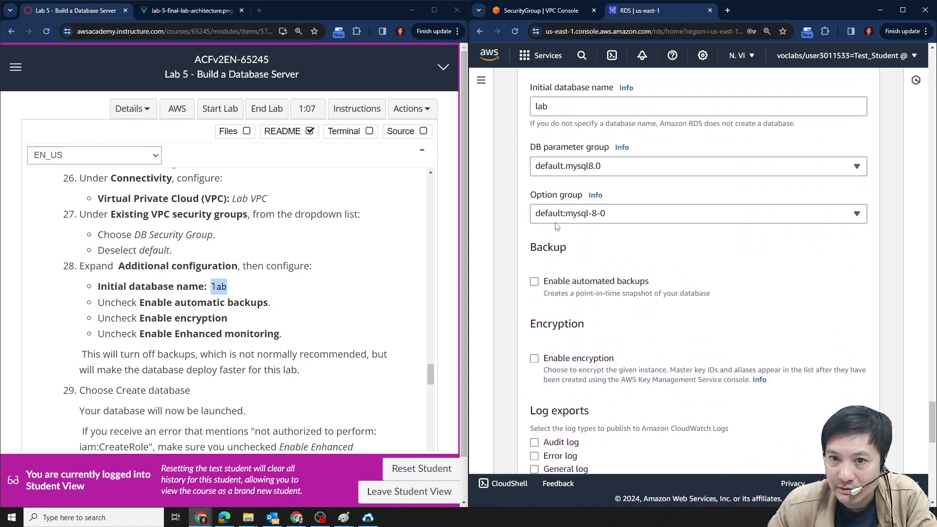
{"action": "scroll", "coordinate": [610, 201], "scroll_direction": "up", "scroll_amount": 2}
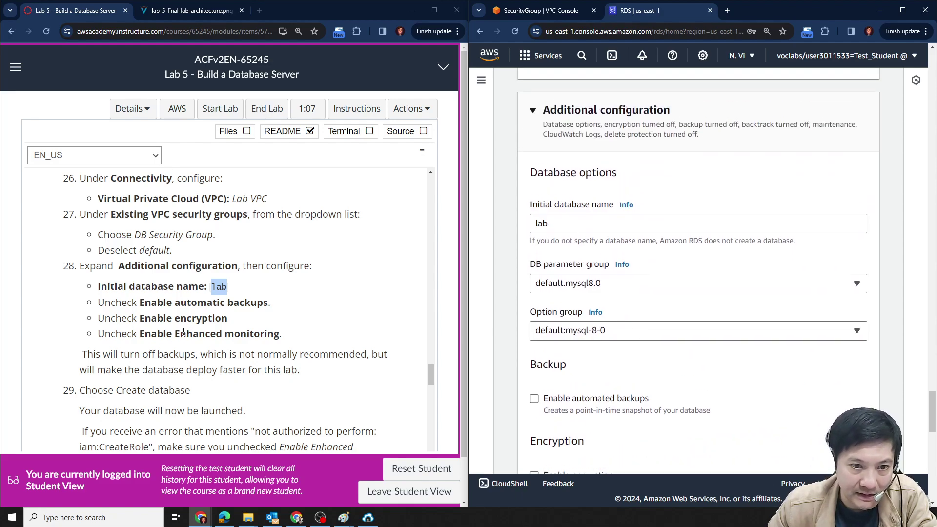
Copy 'Enhanced' from the instructions and search the Create database form for it.
{"action": "left_click_drag", "start_coordinate": [176, 334], "coordinate": [224, 333]}
{"action": "key", "text": "ctrl+c"}
{"action": "left_click", "coordinate": [693, 384]}
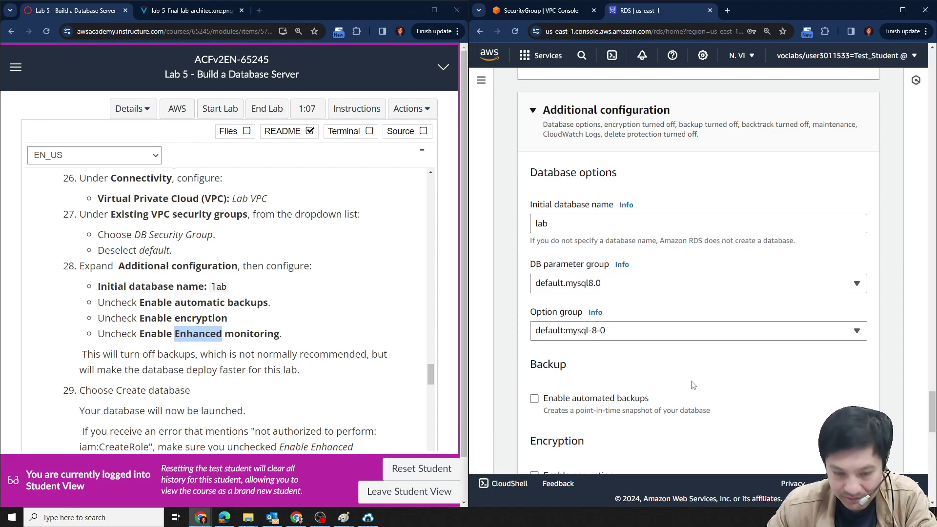
{"action": "key", "text": "ctrl+f"}
{"action": "key", "text": "ctrl+v"}
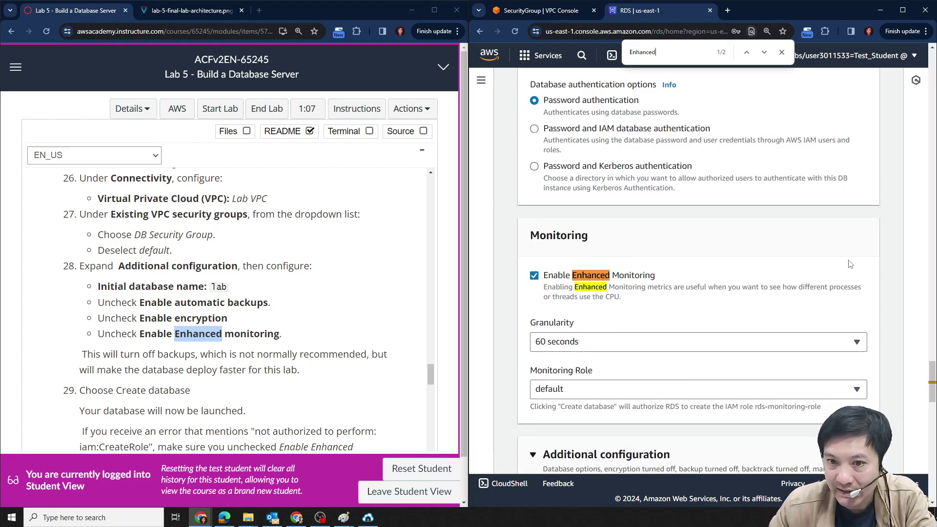
{"action": "scroll", "coordinate": [795, 271], "scroll_direction": "down", "scroll_amount": 3}
{"action": "scroll", "coordinate": [627, 318], "scroll_direction": "up", "scroll_amount": 2}
Uncheck Enable Enhanced Monitoring on the form.
{"action": "left_click", "coordinate": [534, 227]}
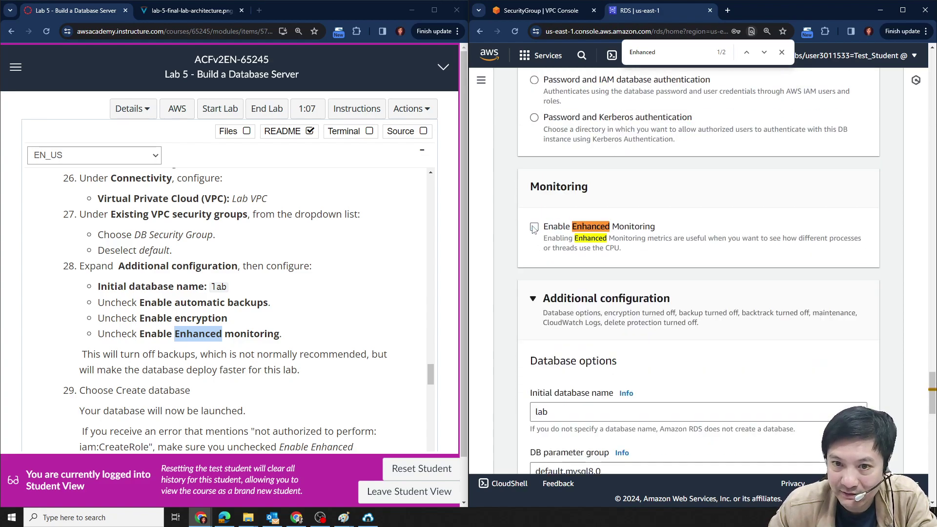
{"action": "key", "text": "Escape"}
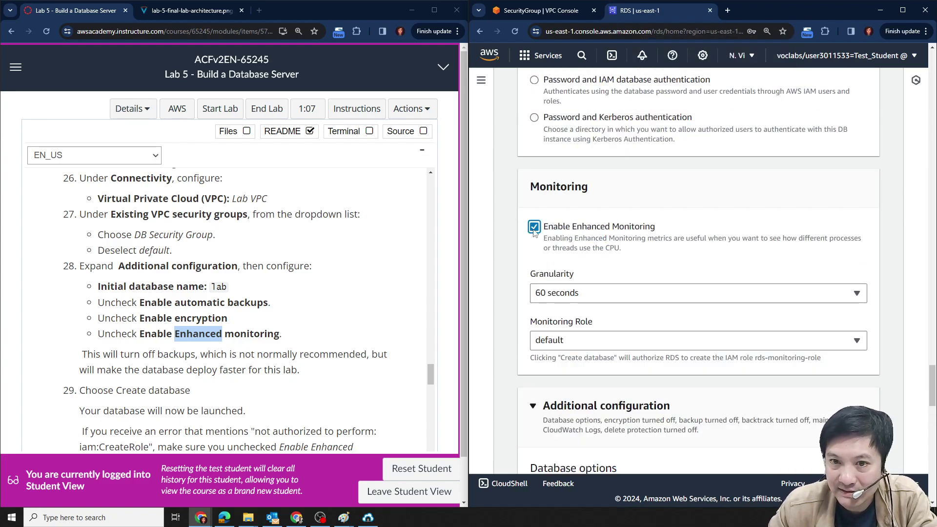
{"action": "left_click", "coordinate": [626, 227]}
{"action": "scroll", "coordinate": [814, 243], "scroll_direction": "down", "scroll_amount": 4}
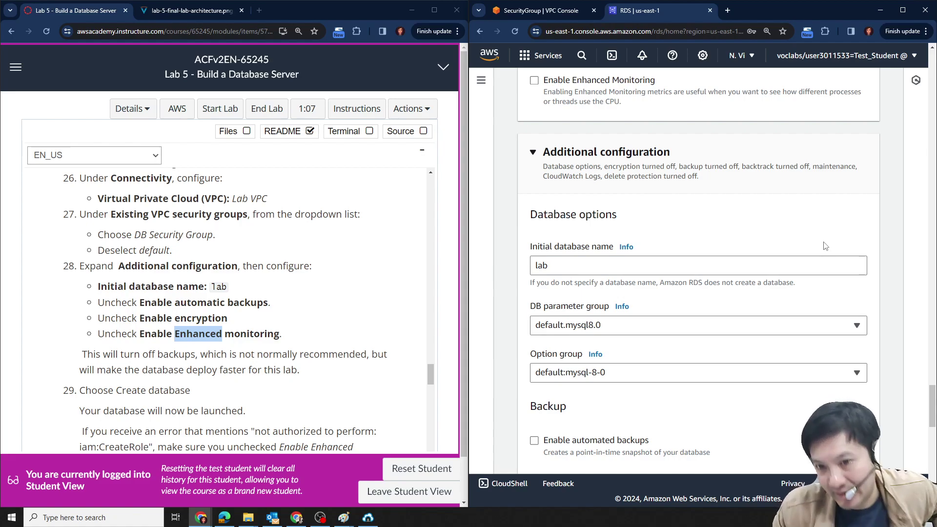
{"action": "scroll", "coordinate": [824, 239], "scroll_direction": "down", "scroll_amount": 1}
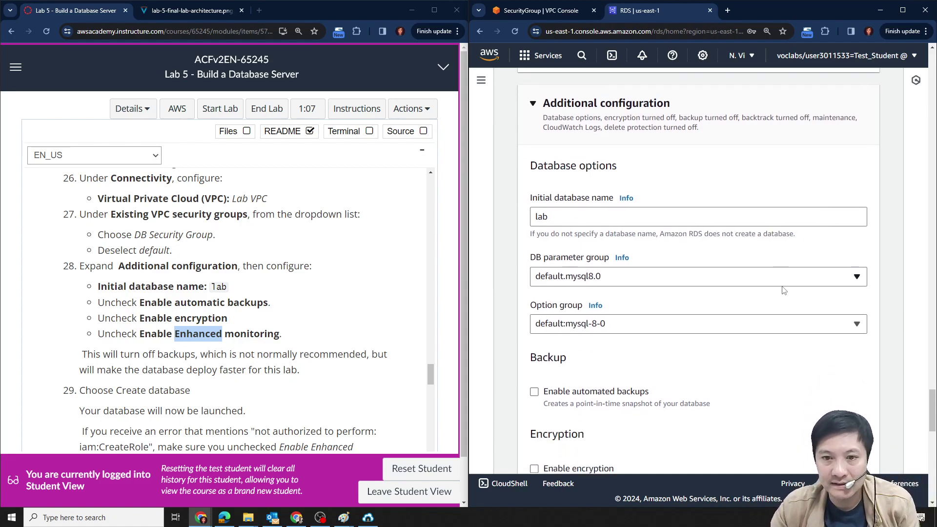
{"action": "scroll", "coordinate": [784, 289], "scroll_direction": "up", "scroll_amount": 3}
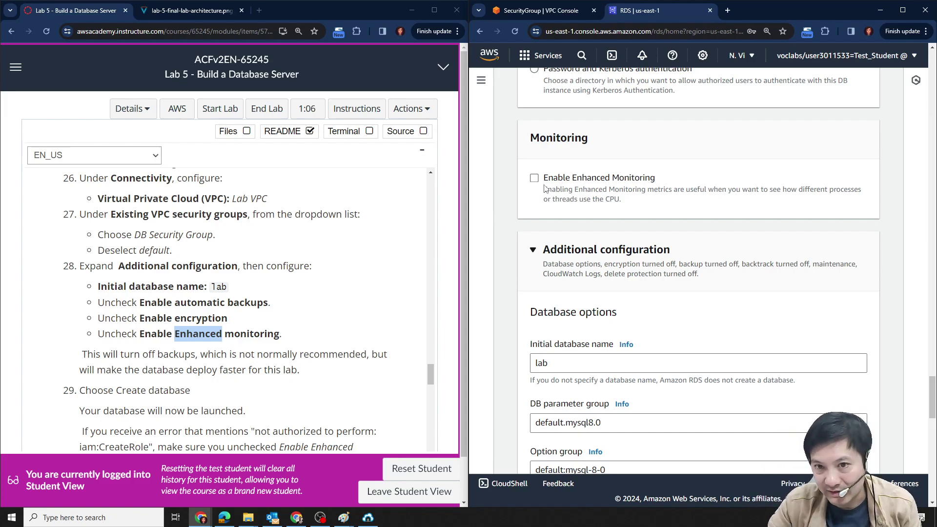
{"action": "left_click", "coordinate": [534, 178]}
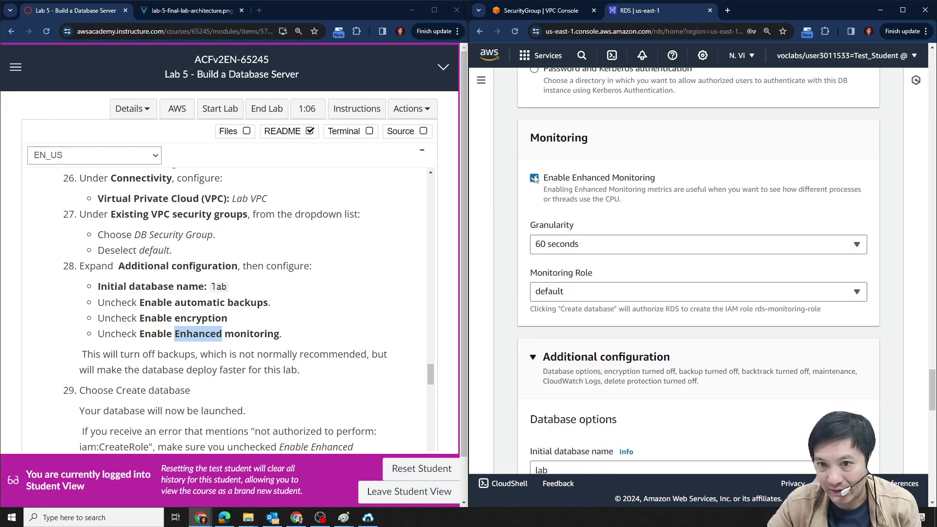
{"action": "left_click", "coordinate": [565, 248]}
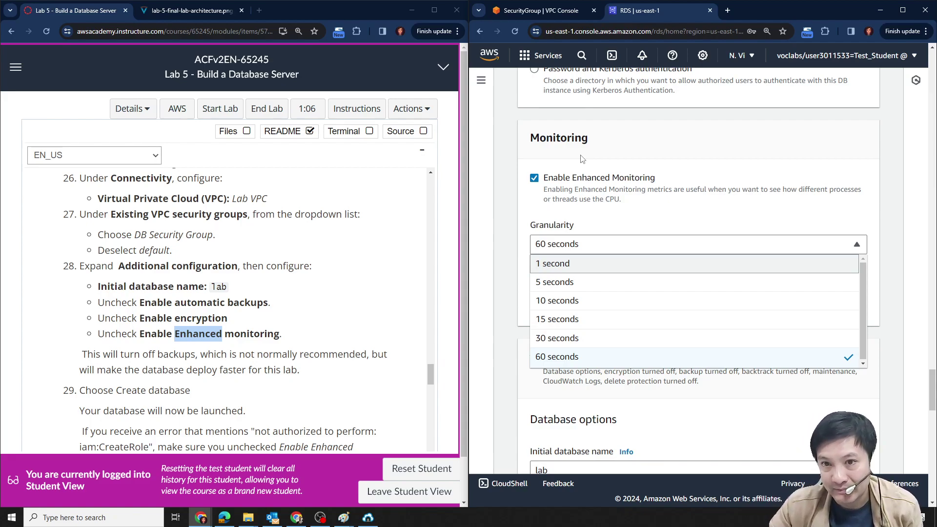
{"action": "left_click", "coordinate": [553, 190]}
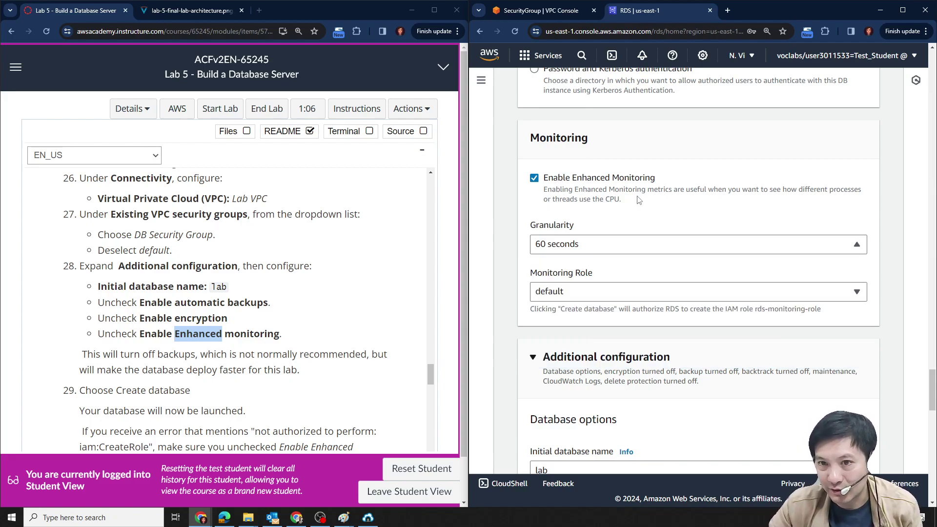
{"action": "left_click", "coordinate": [541, 183]}
{"action": "left_click", "coordinate": [534, 178]}
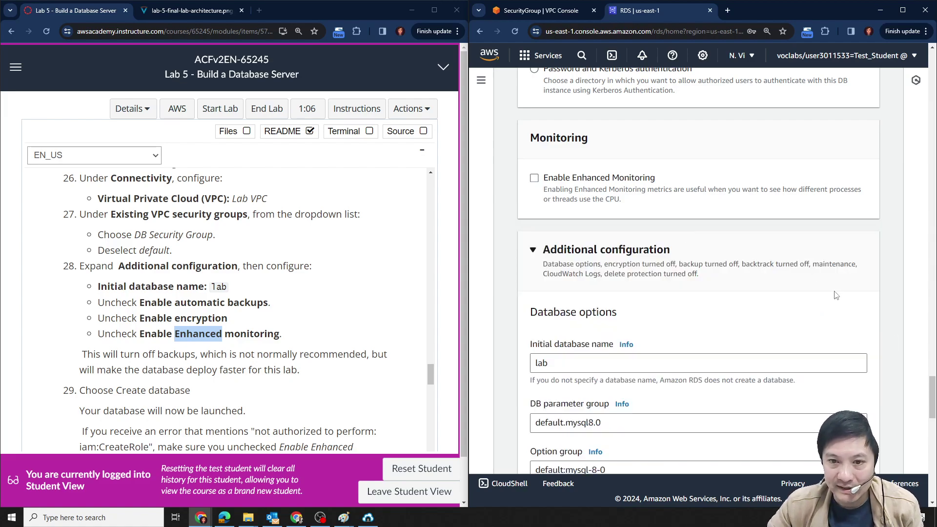
{"action": "scroll", "coordinate": [835, 295], "scroll_direction": "down", "scroll_amount": 7}
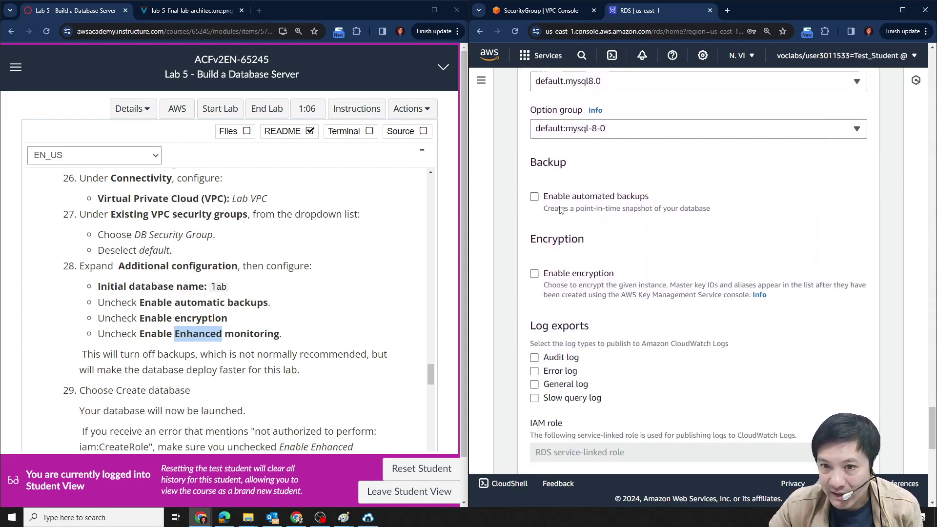
{"action": "left_click", "coordinate": [534, 197]}
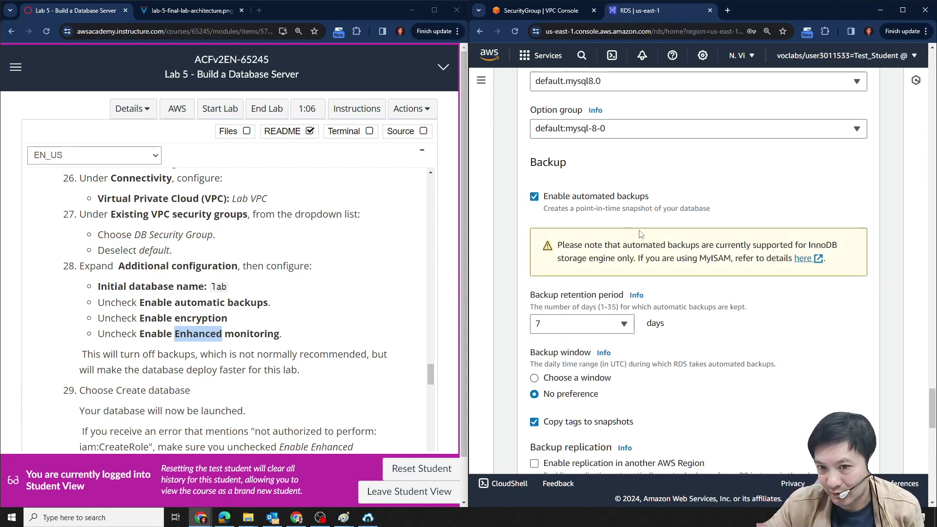
{"action": "left_click", "coordinate": [596, 323]}
{"action": "left_click_drag", "start_coordinate": [631, 152], "coordinate": [637, 319]}
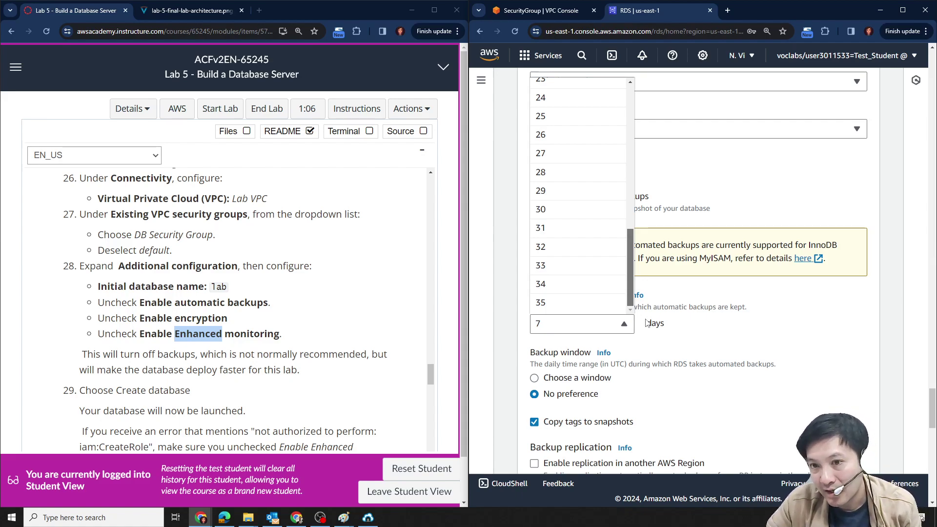
{"action": "left_click", "coordinate": [819, 318]}
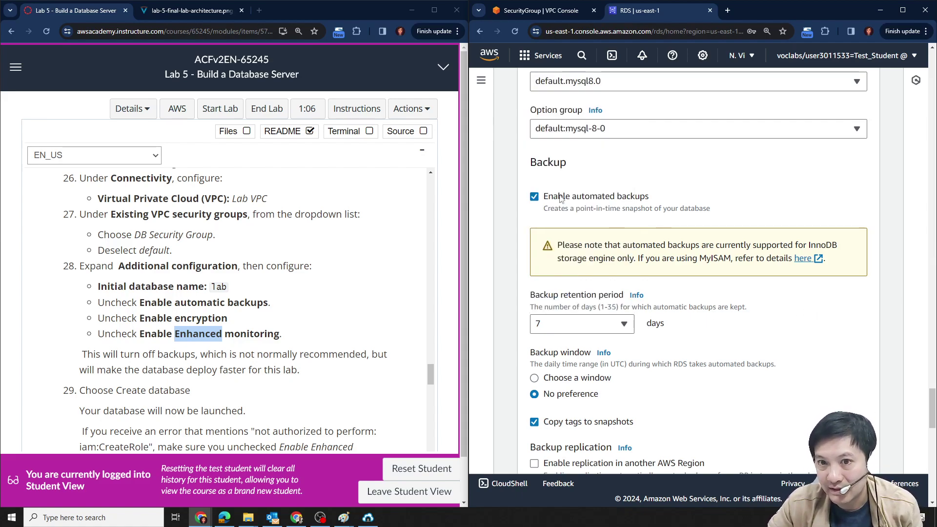
{"action": "left_click", "coordinate": [535, 197]}
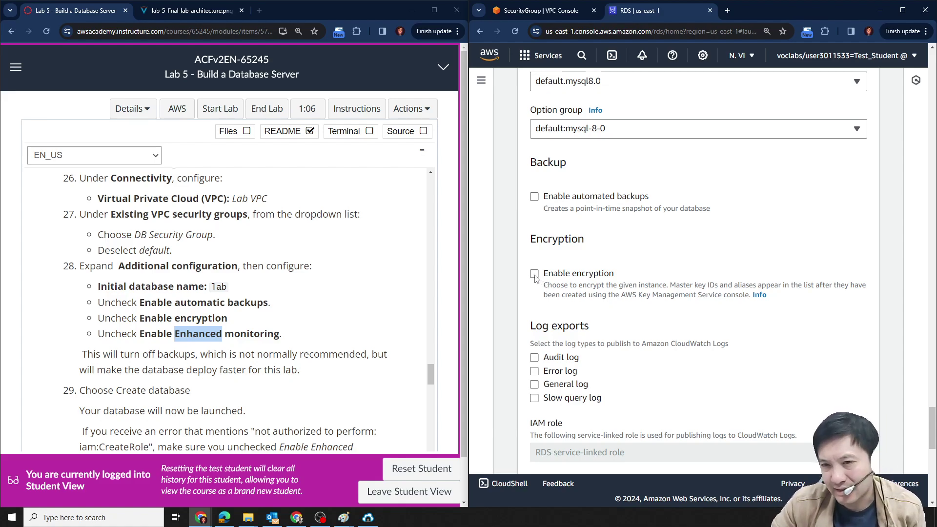
{"action": "left_click", "coordinate": [535, 274]}
{"action": "left_click", "coordinate": [632, 343]}
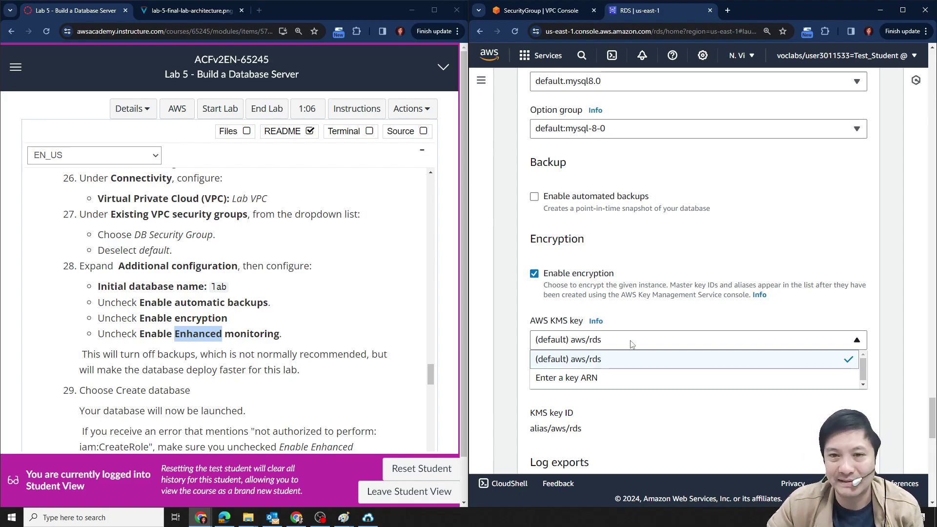
{"action": "left_click", "coordinate": [534, 273]}
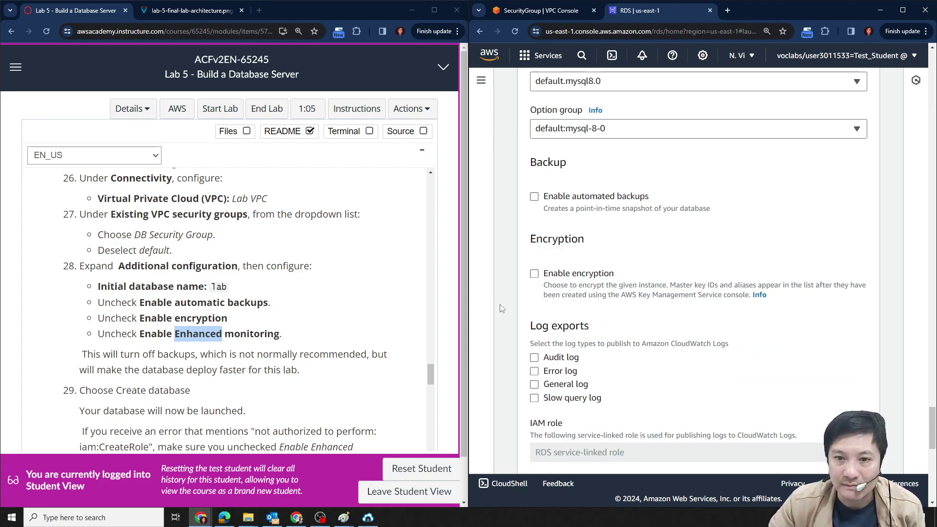
{"action": "scroll", "coordinate": [220, 302], "scroll_direction": "down", "scroll_amount": 4}
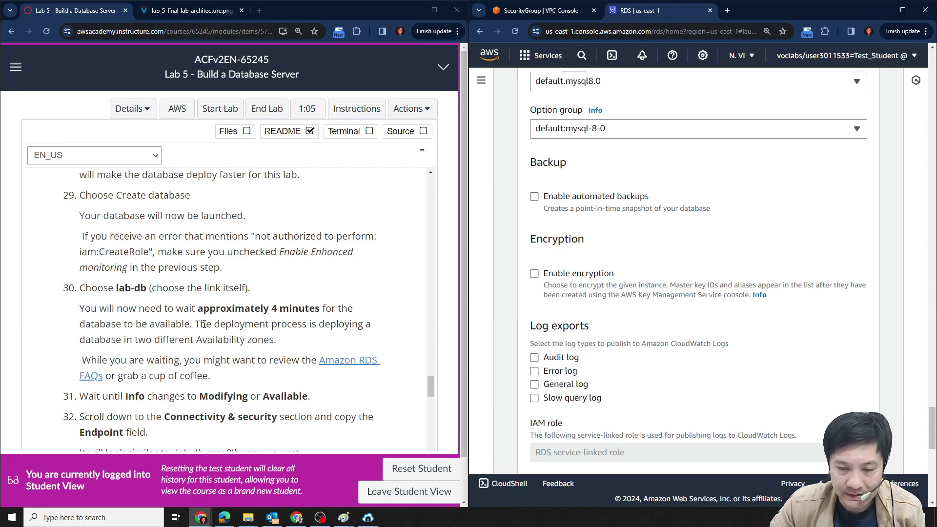
{"action": "scroll", "coordinate": [110, 316], "scroll_direction": "down", "scroll_amount": 2}
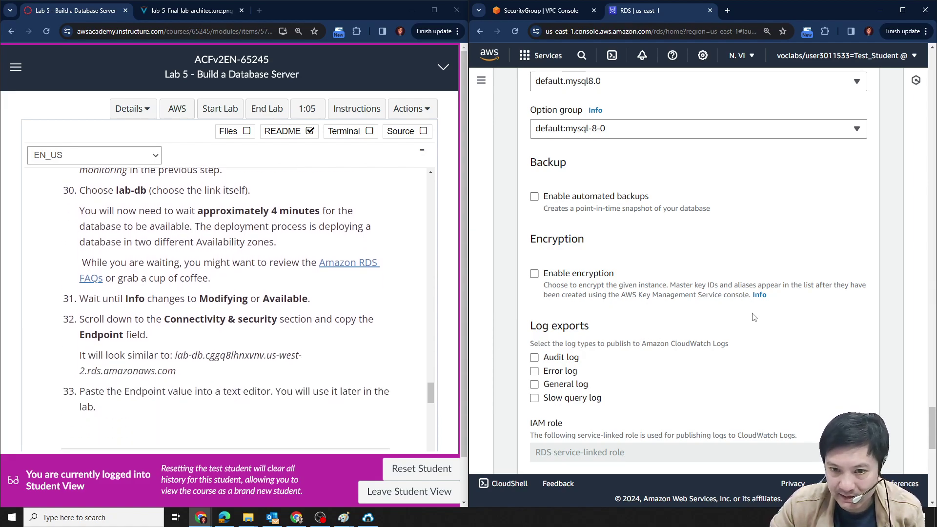
{"action": "scroll", "coordinate": [729, 326], "scroll_direction": "down", "scroll_amount": 2}
{"action": "scroll", "coordinate": [729, 326], "scroll_direction": "down", "scroll_amount": 2}
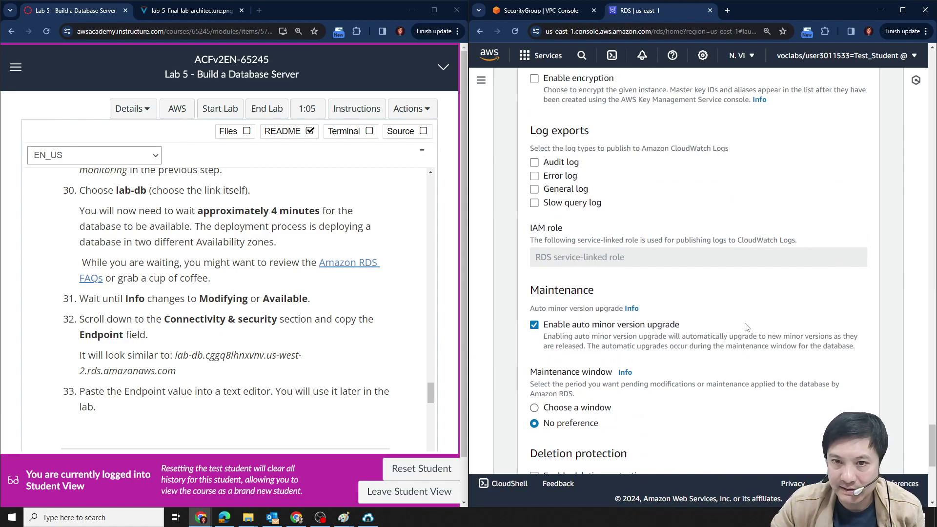
{"action": "scroll", "coordinate": [746, 326], "scroll_direction": "up", "scroll_amount": 1}
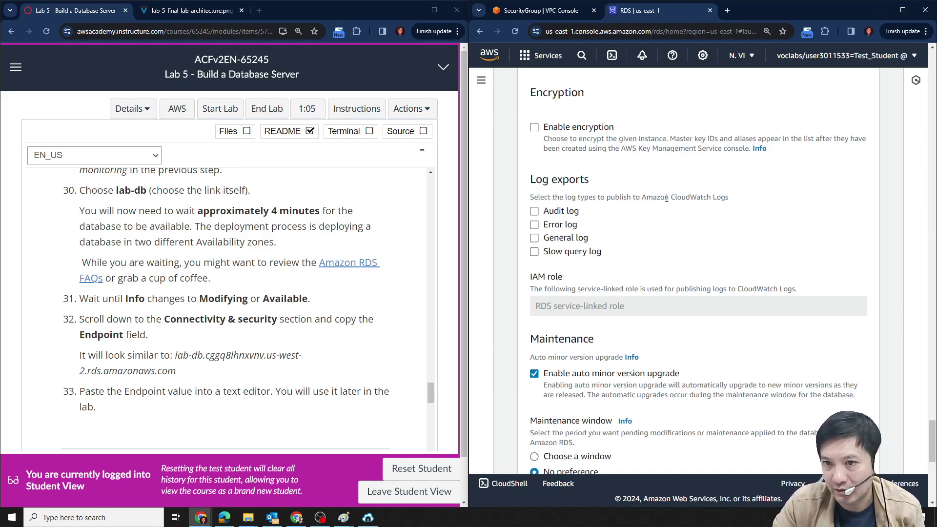
Review the Estimated monthly costs total of 29.42 USD before creating lab-db.
{"action": "left_click_drag", "start_coordinate": [671, 198], "coordinate": [720, 198]}
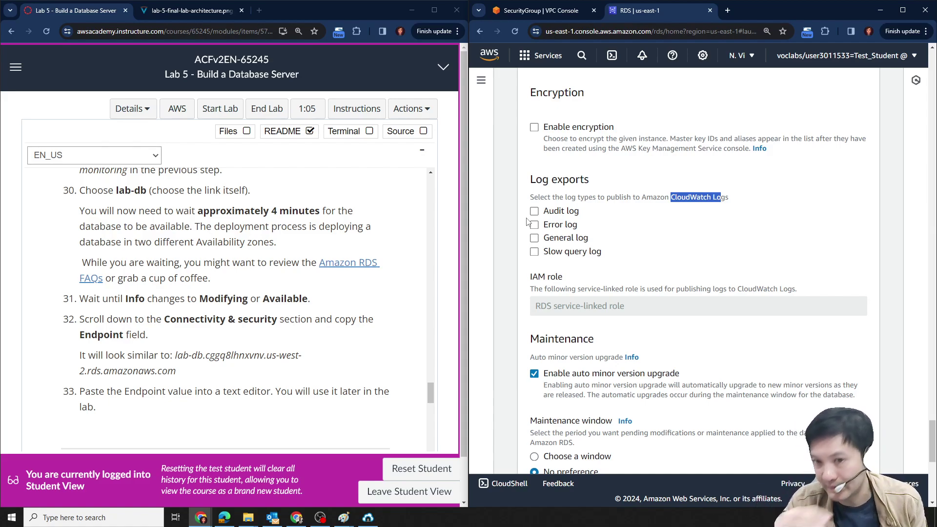
{"action": "scroll", "coordinate": [621, 253], "scroll_direction": "down", "scroll_amount": 7}
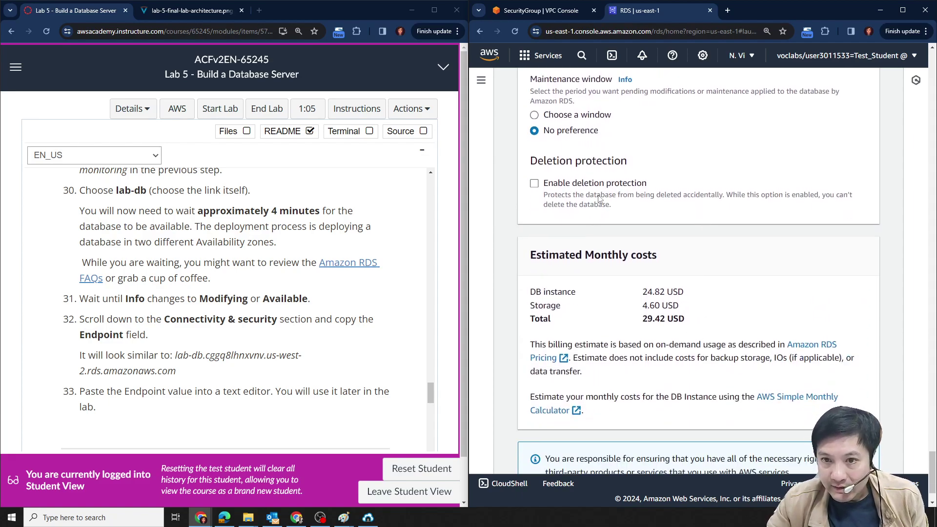
{"action": "scroll", "coordinate": [634, 243], "scroll_direction": "down", "scroll_amount": 1}
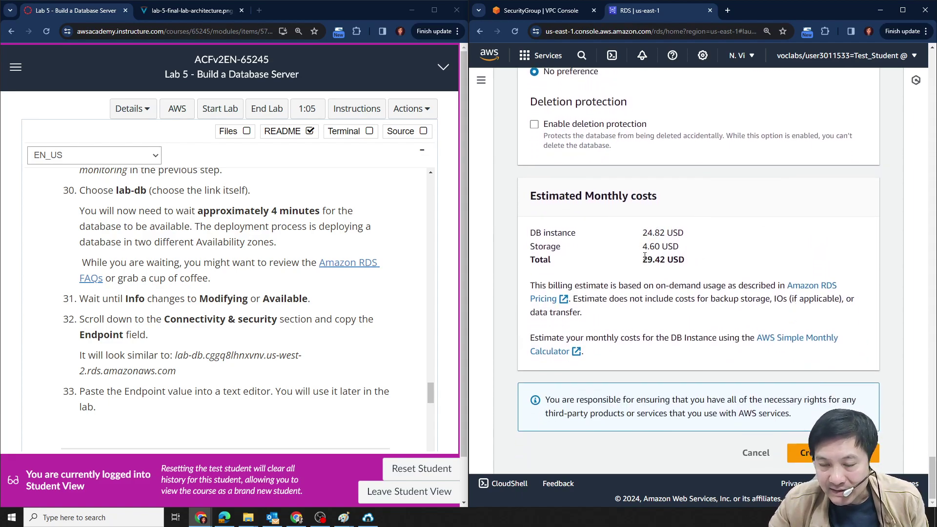
{"action": "left_click_drag", "start_coordinate": [642, 260], "coordinate": [702, 260]}
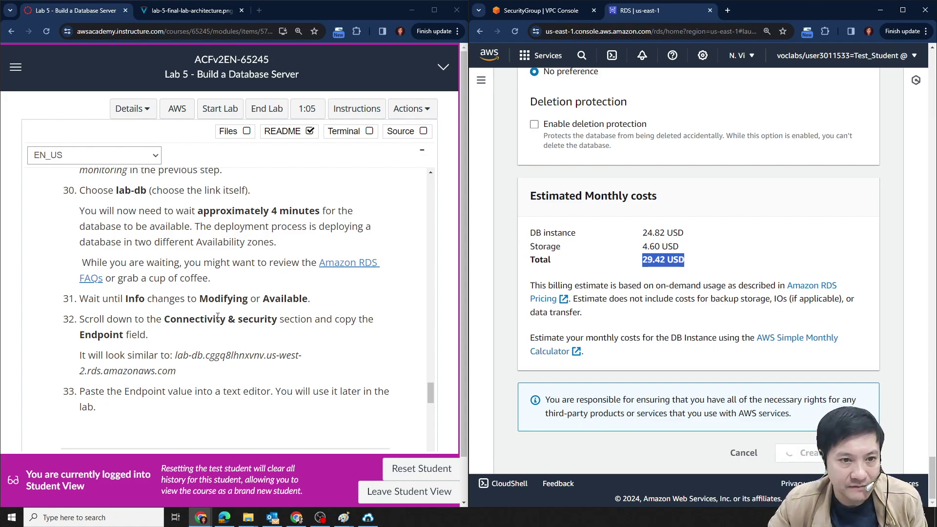
{"action": "left_click_drag", "start_coordinate": [203, 211], "coordinate": [299, 211]}
Dismiss the browser password warning and close the Amazon RDS navigation panel.
{"action": "left_click", "coordinate": [232, 288]}
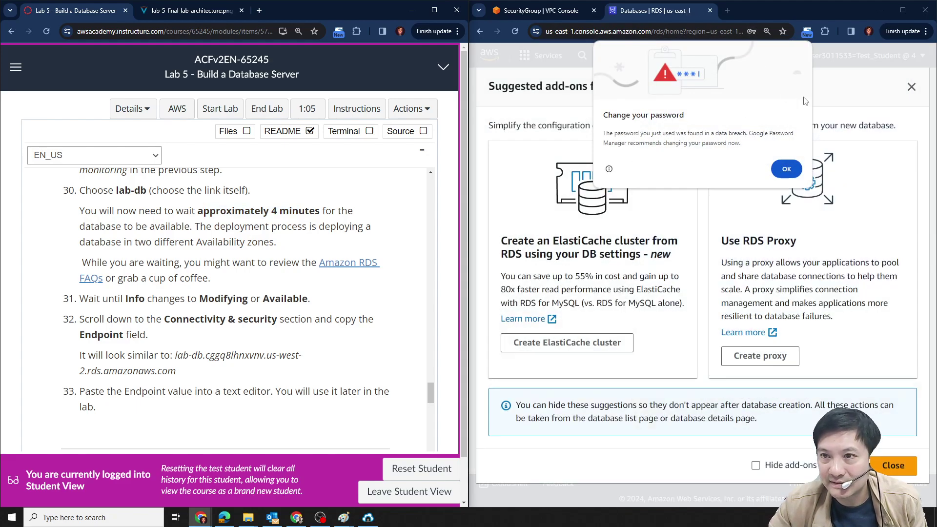
{"action": "left_click", "coordinate": [834, 97]}
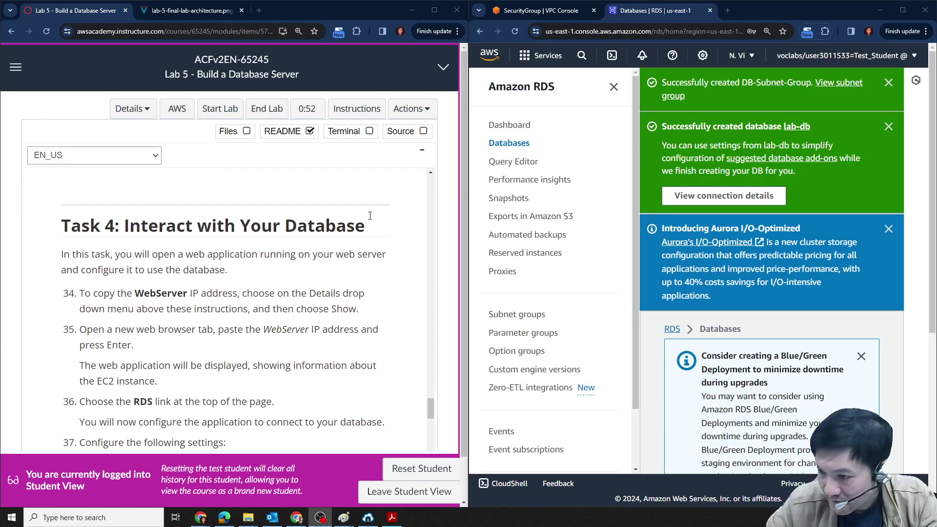
{"action": "left_click", "coordinate": [614, 89]}
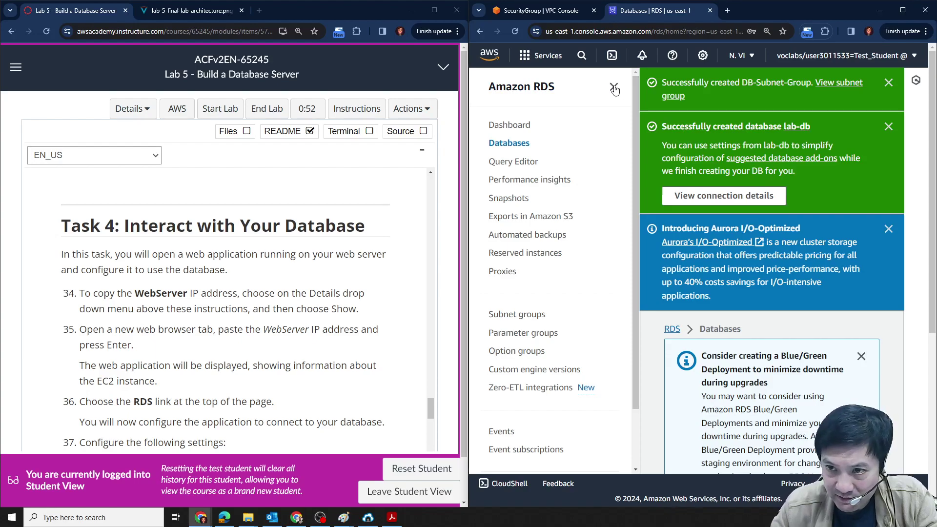
{"action": "left_click", "coordinate": [615, 88]}
{"action": "scroll", "coordinate": [777, 200], "scroll_direction": "down", "scroll_amount": 3}
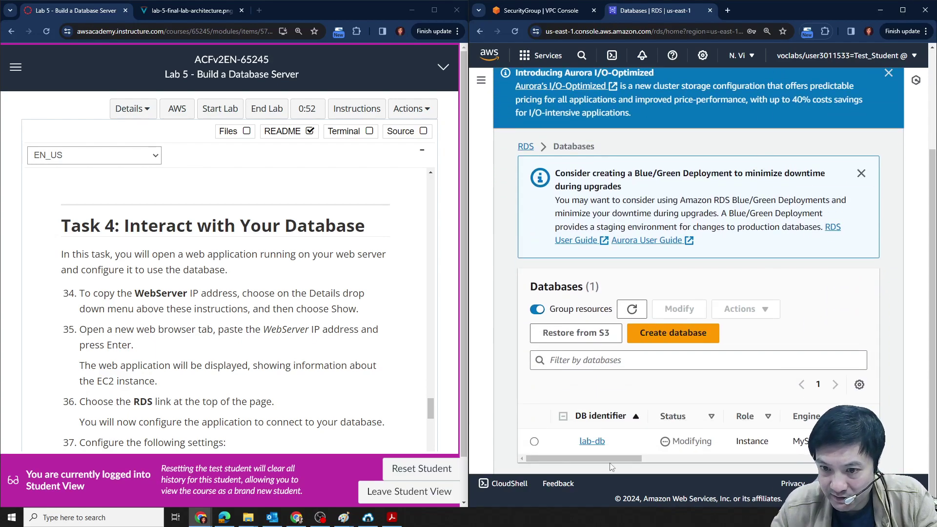
{"action": "left_click_drag", "start_coordinate": [610, 460], "coordinate": [842, 459]}
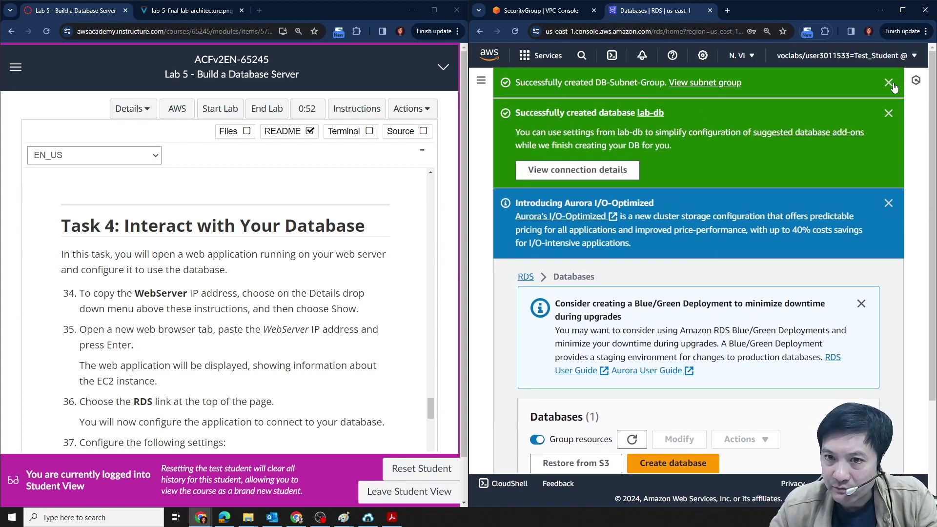
Dismiss the subnet group and Aurora I/O-Optimized notices to reveal lab-db as Modifying.
{"action": "left_click", "coordinate": [890, 83]}
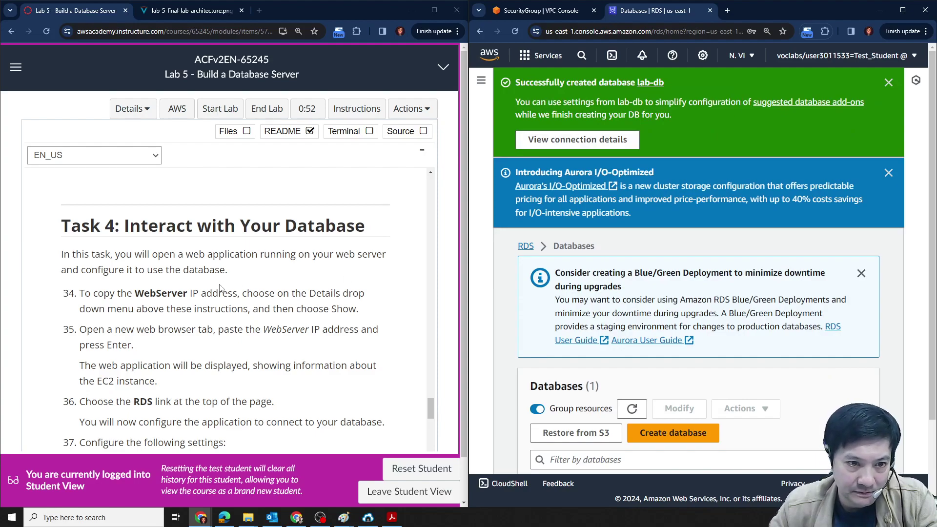
{"action": "scroll", "coordinate": [822, 340], "scroll_direction": "down", "scroll_amount": 2}
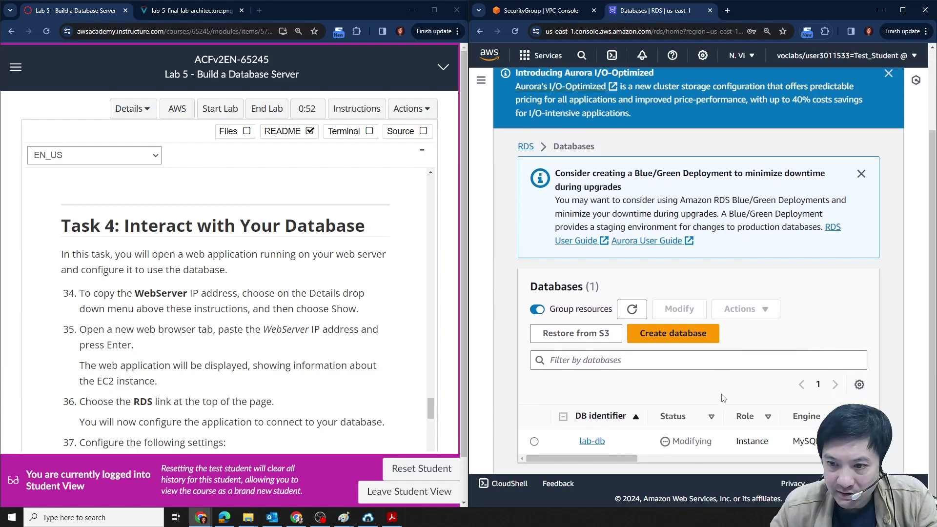
{"action": "double_click", "coordinate": [142, 293]}
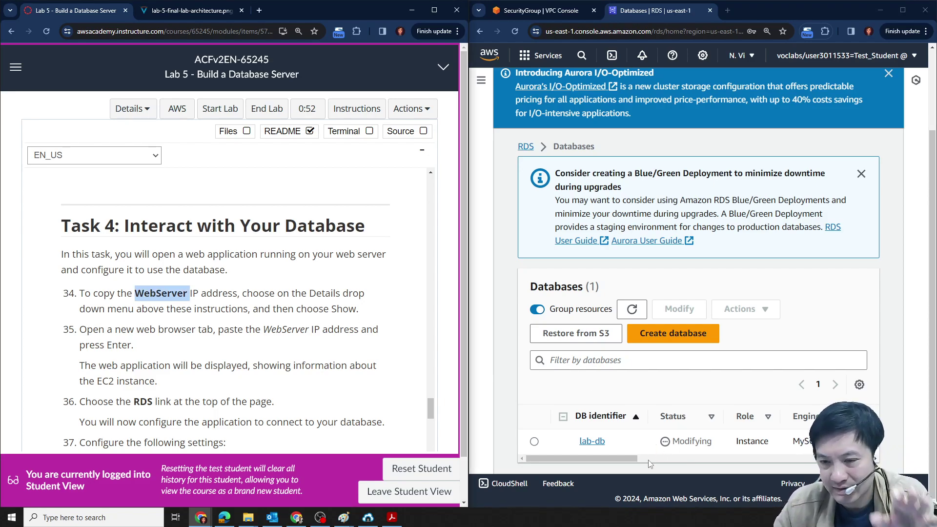
{"action": "left_click_drag", "start_coordinate": [626, 458], "coordinate": [463, 459]}
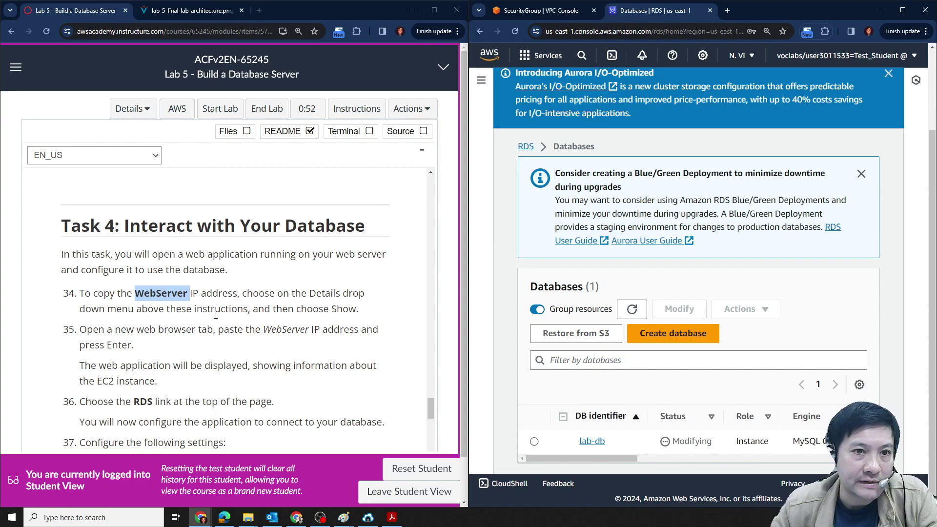
{"action": "scroll", "coordinate": [216, 314], "scroll_direction": "up", "scroll_amount": 5}
{"action": "scroll", "coordinate": [216, 315], "scroll_direction": "down", "scroll_amount": 4}
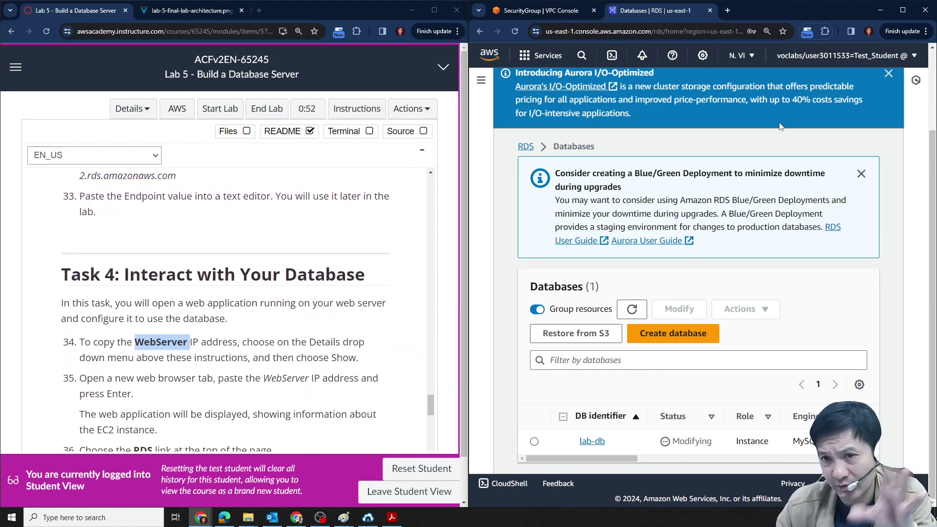
{"action": "left_click", "coordinate": [888, 73]}
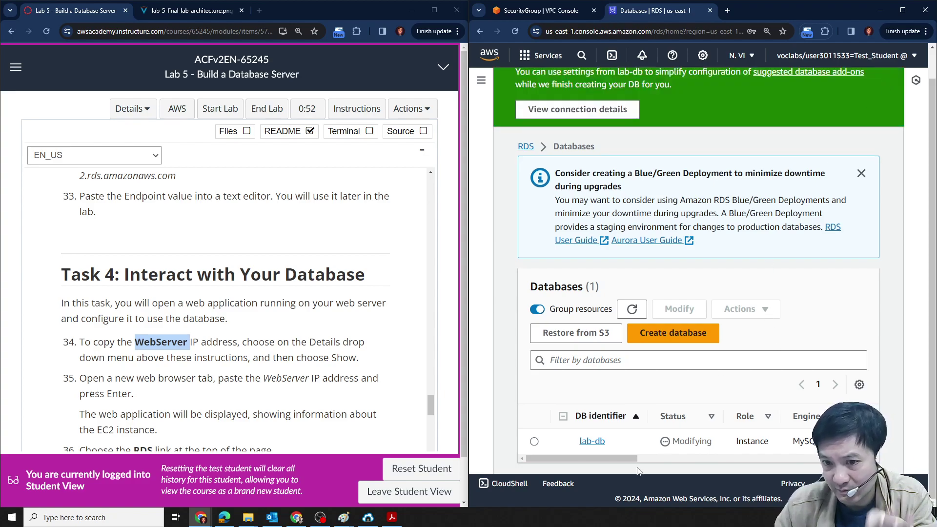
{"action": "left_click_drag", "start_coordinate": [621, 461], "coordinate": [816, 461]}
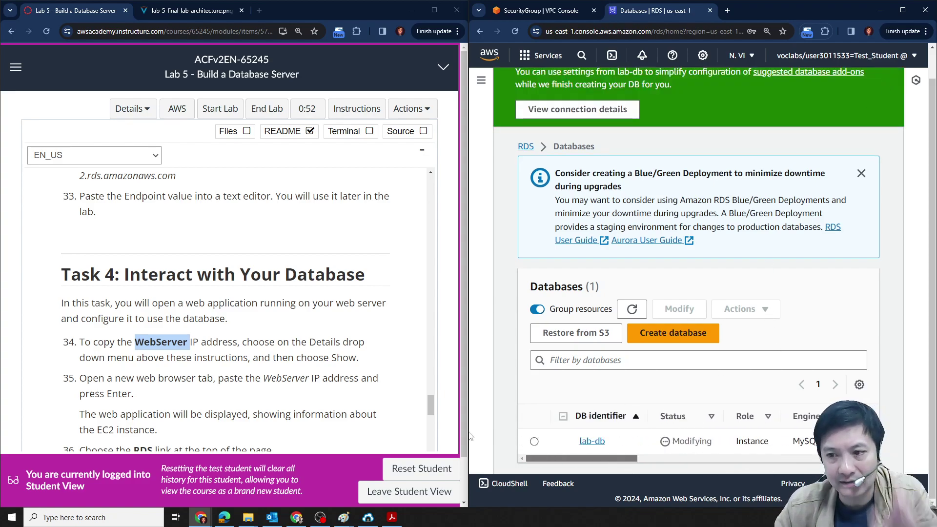
Copy the WebServer IP 3.80.244.63 from the lab details and load it in a new tab.
{"action": "left_click", "coordinate": [141, 109]}
{"action": "left_click", "coordinate": [141, 157]}
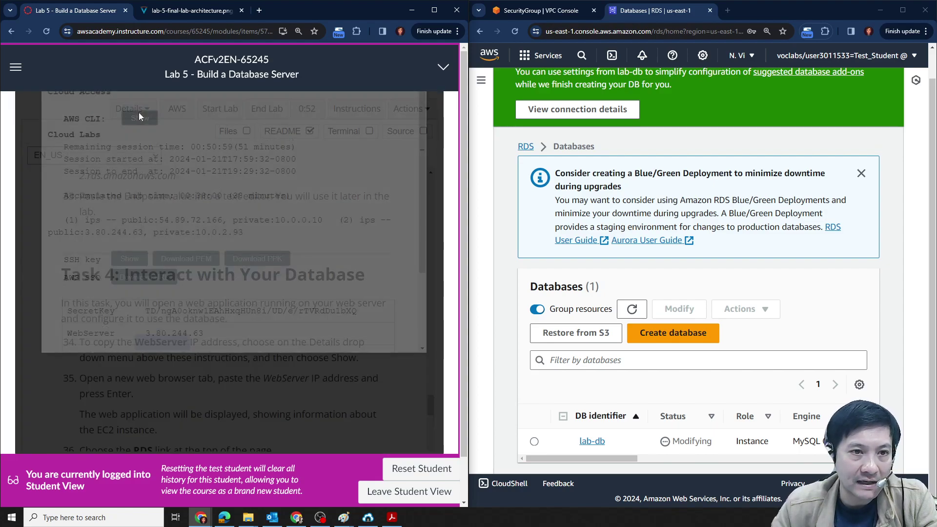
{"action": "scroll", "coordinate": [188, 282], "scroll_direction": "down", "scroll_amount": 3}
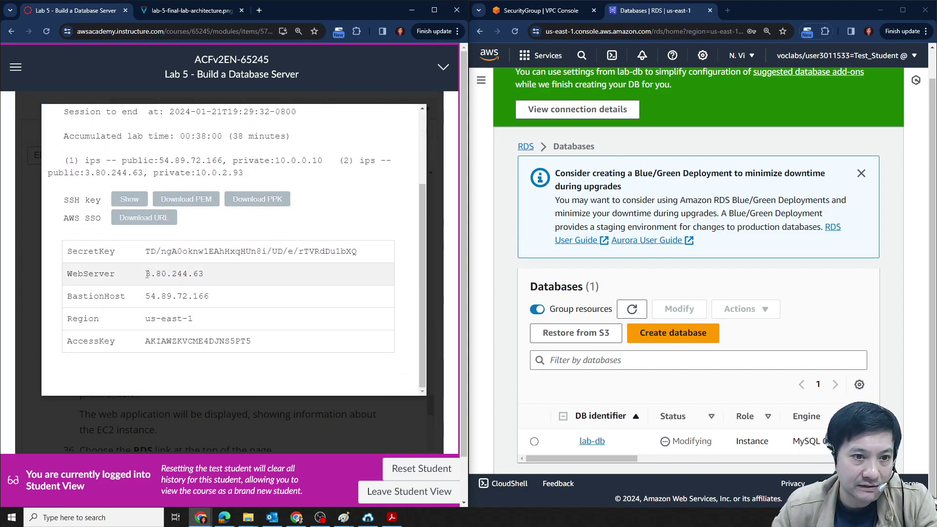
{"action": "double_click", "coordinate": [147, 273]}
{"action": "key", "text": "ctrl+c"}
{"action": "left_click", "coordinate": [259, 10]}
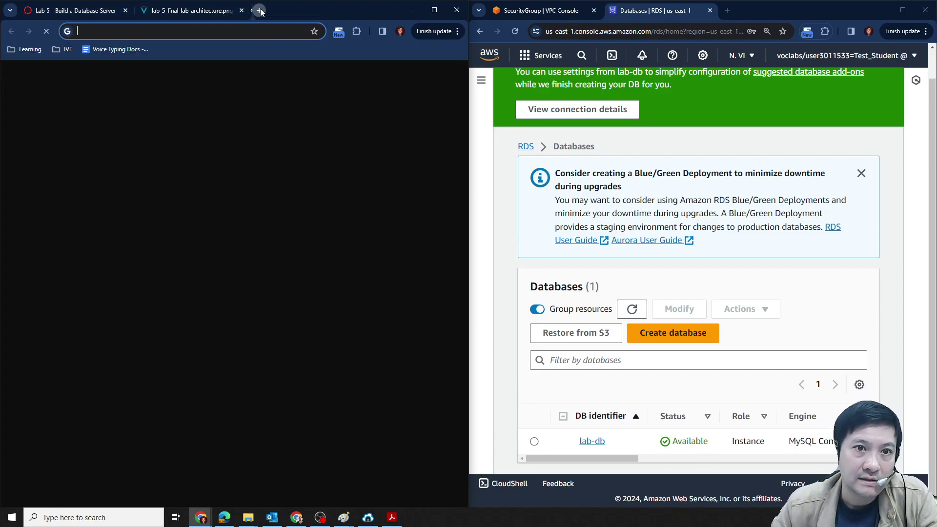
{"action": "key", "text": "ctrl+v"}
{"action": "key", "text": "Return"}
Close the lab credentials panel and open the web app's RDS connection page.
{"action": "left_click", "coordinate": [73, 11]}
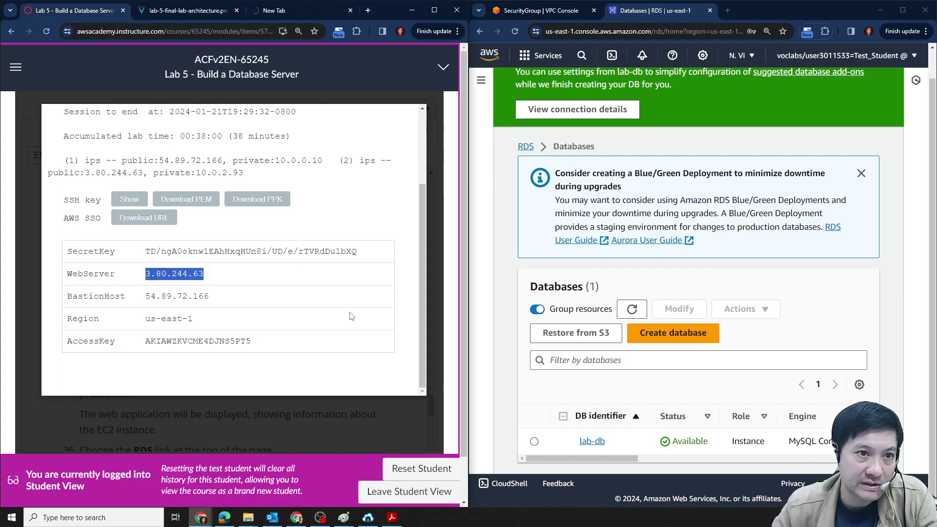
{"action": "left_click", "coordinate": [177, 412]}
{"action": "scroll", "coordinate": [225, 324], "scroll_direction": "down", "scroll_amount": 2}
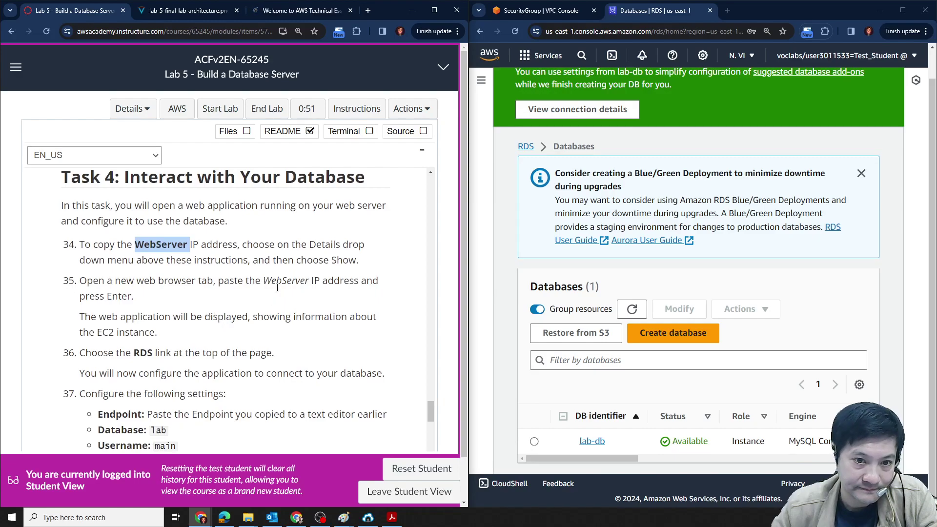
{"action": "scroll", "coordinate": [147, 365], "scroll_direction": "down", "scroll_amount": 1}
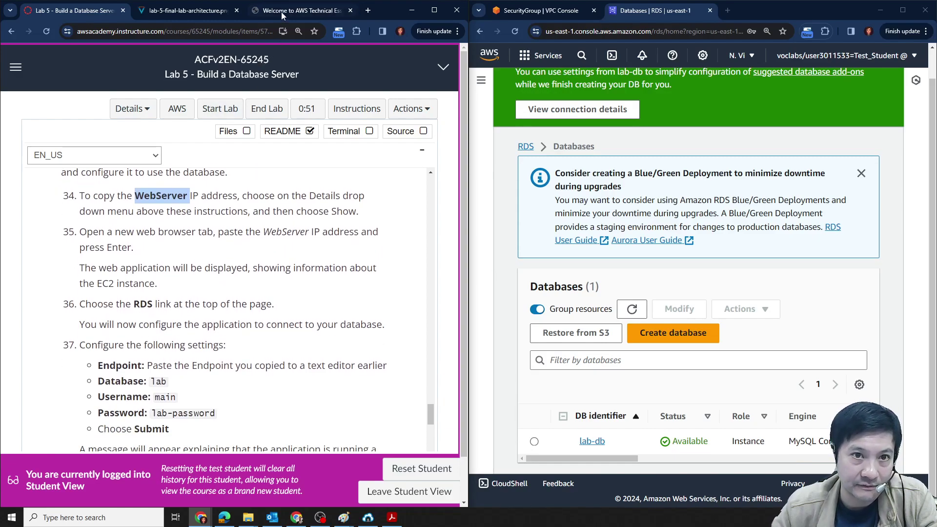
{"action": "left_click", "coordinate": [300, 10]}
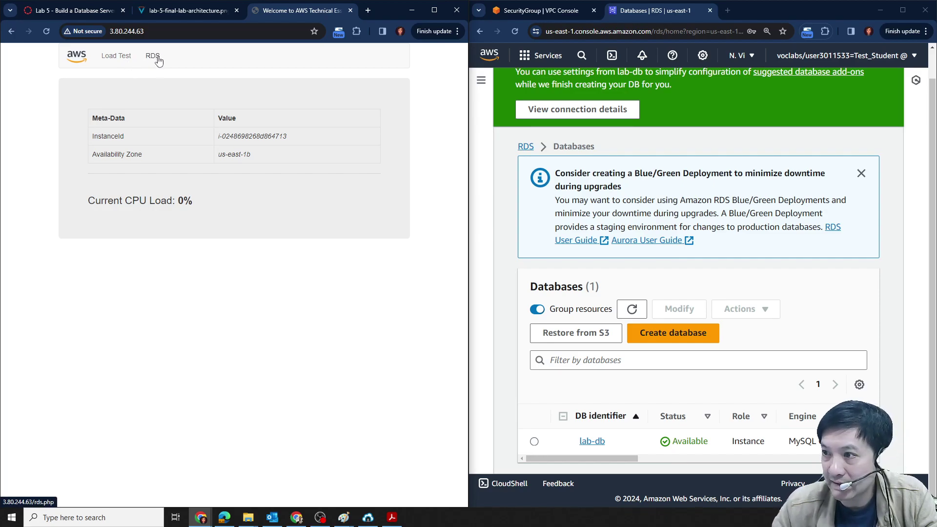
{"action": "scroll", "coordinate": [257, 309], "scroll_direction": "up", "scroll_amount": 2}
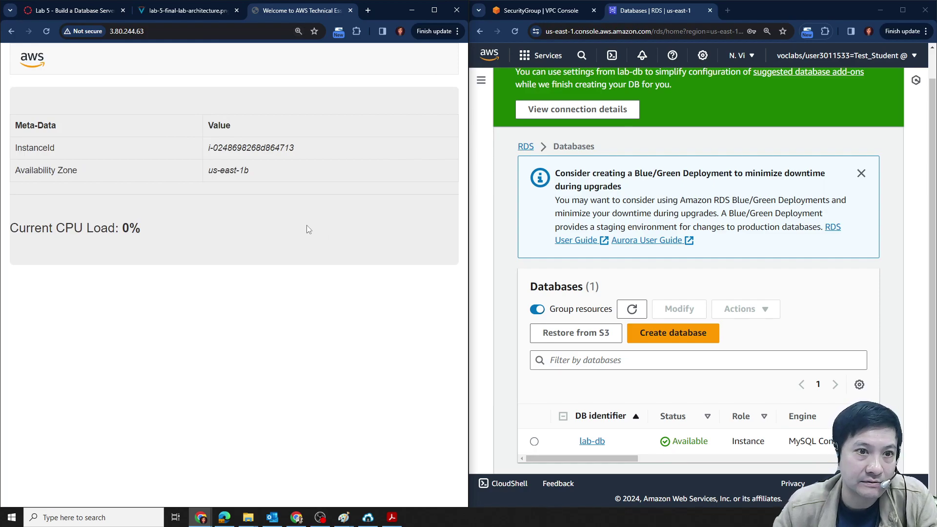
{"action": "scroll", "coordinate": [306, 225], "scroll_direction": "down", "scroll_amount": 1}
{"action": "left_click", "coordinate": [144, 59]}
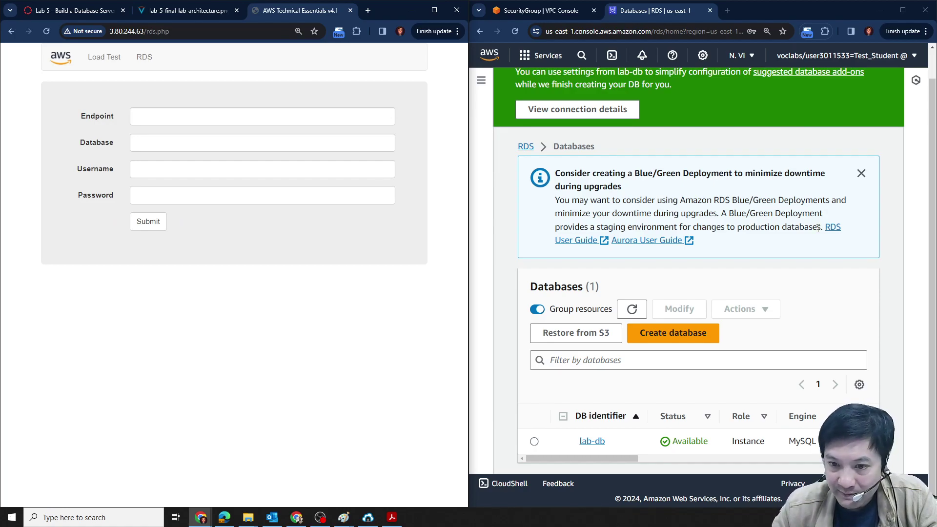
Open lab-db's details and copy its endpoint address from Connectivity & security.
{"action": "left_click", "coordinate": [650, 447]}
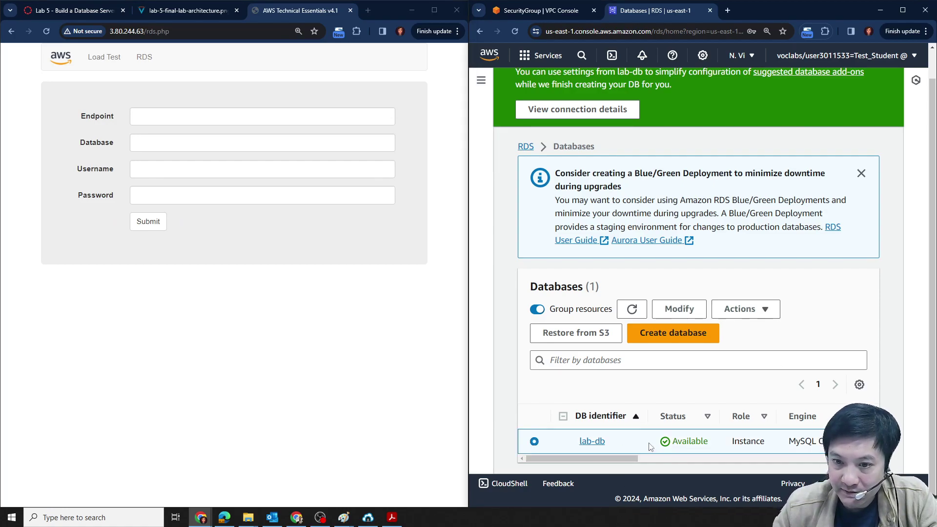
{"action": "left_click", "coordinate": [600, 441]}
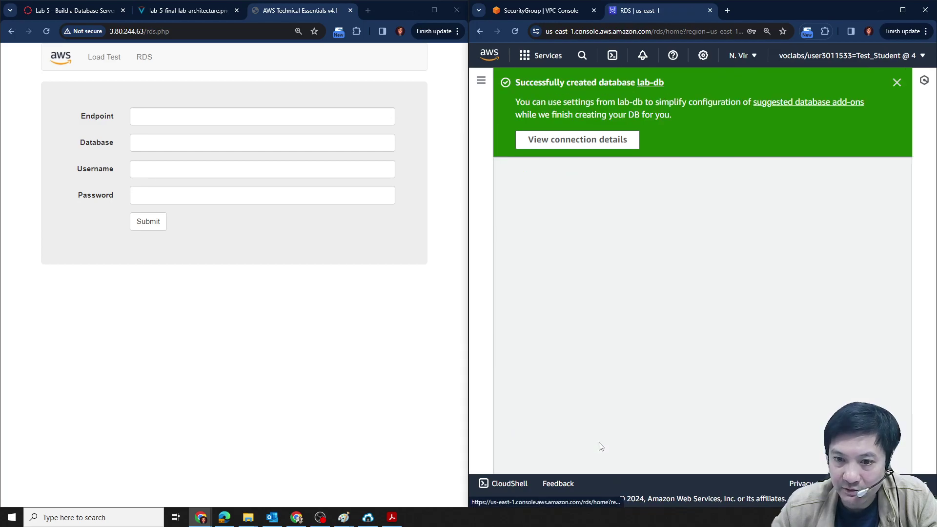
{"action": "scroll", "coordinate": [713, 317], "scroll_direction": "down", "scroll_amount": 4}
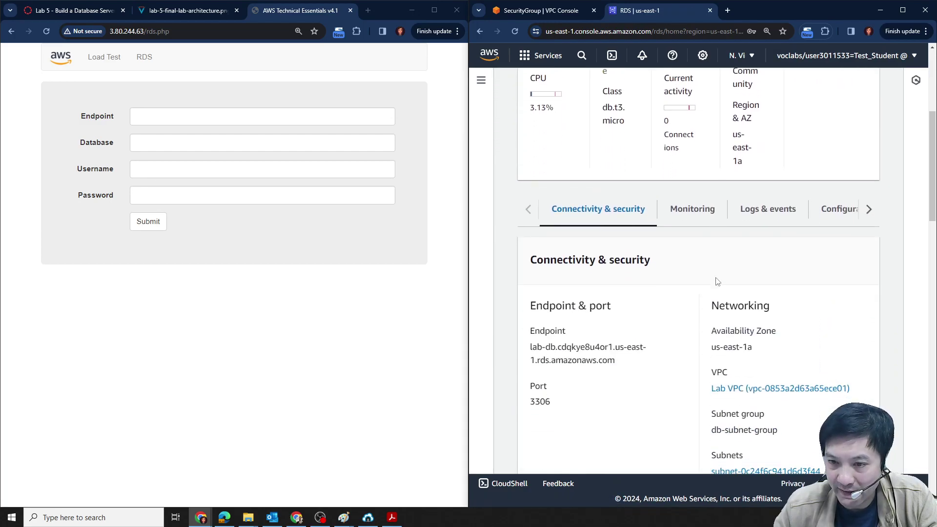
{"action": "scroll", "coordinate": [715, 365], "scroll_direction": "down", "scroll_amount": 1}
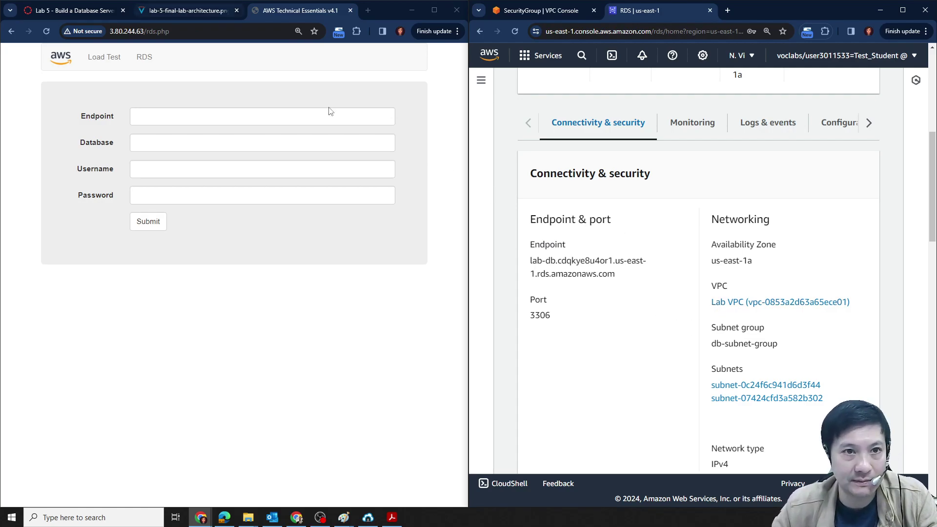
{"action": "left_click_drag", "start_coordinate": [532, 260], "coordinate": [616, 275]}
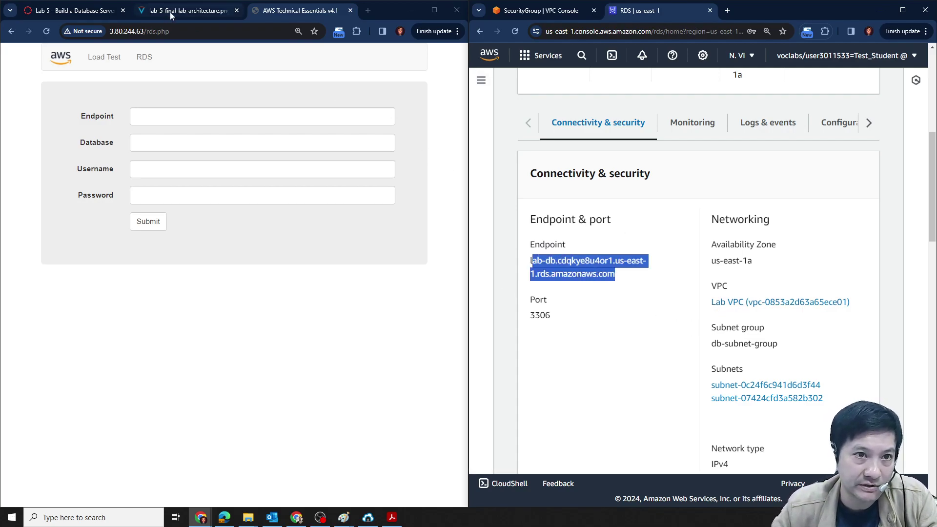
{"action": "left_click", "coordinate": [69, 10]}
{"action": "scroll", "coordinate": [166, 302], "scroll_direction": "down", "scroll_amount": 1}
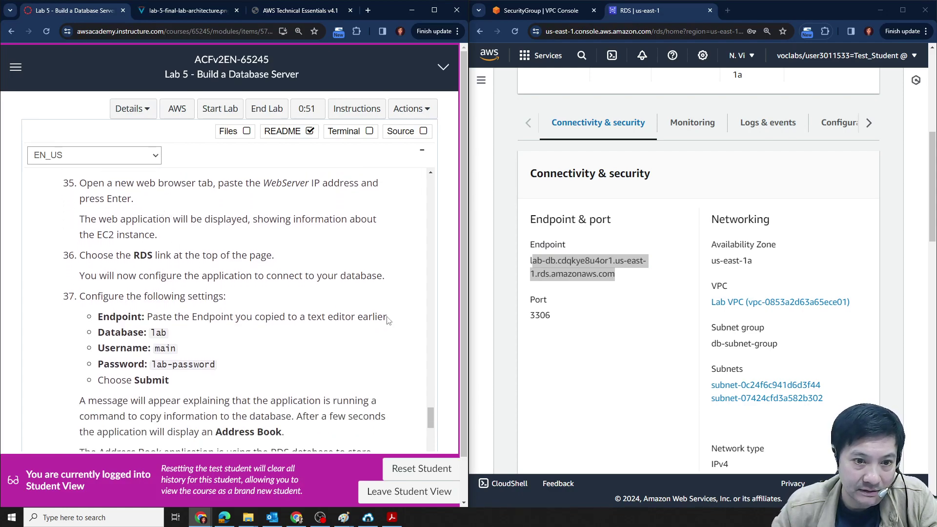
{"action": "left_click", "coordinate": [542, 276]}
{"action": "left_click_drag", "start_coordinate": [527, 263], "coordinate": [648, 283]}
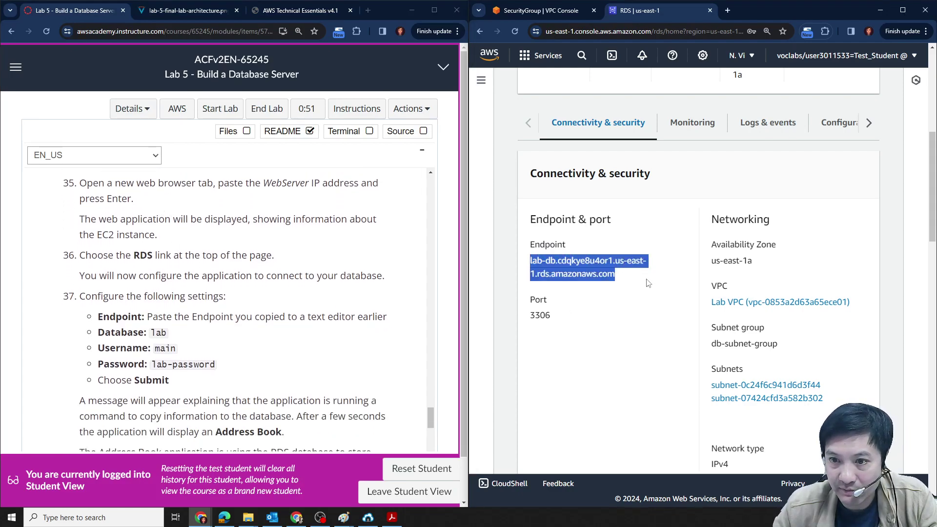
{"action": "key", "text": "ctrl+c"}
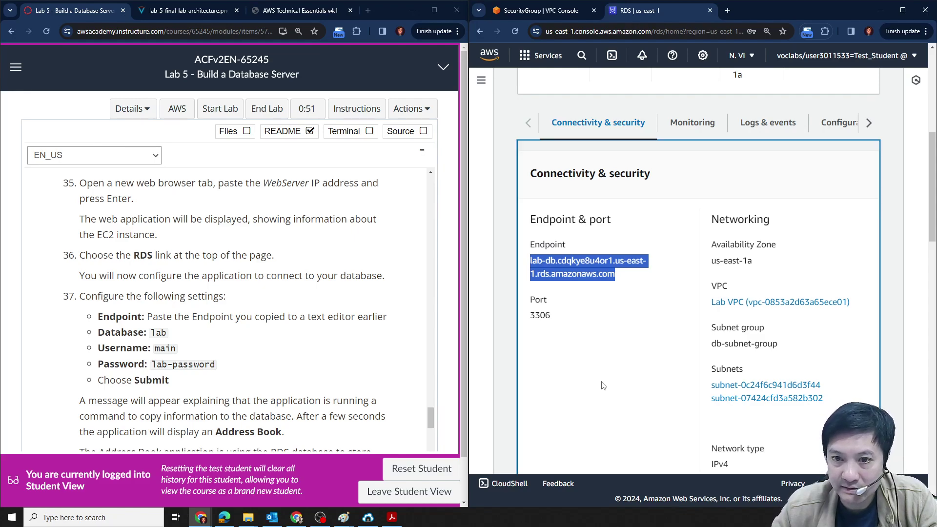
Paste the lab-db endpoint into Endpoint and undo the mistaken paste in Database.
{"action": "left_click", "coordinate": [283, 10]}
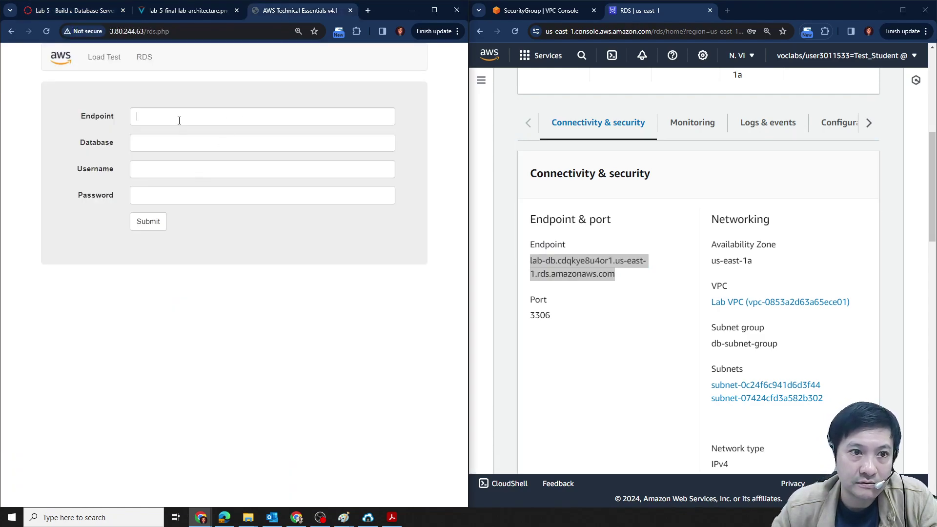
{"action": "key", "text": "ctrl+v"}
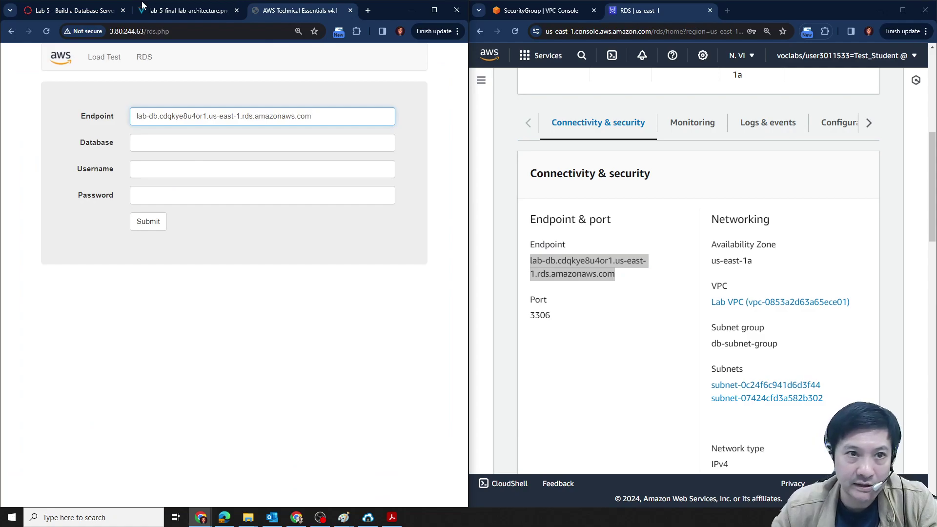
{"action": "left_click", "coordinate": [78, 8]}
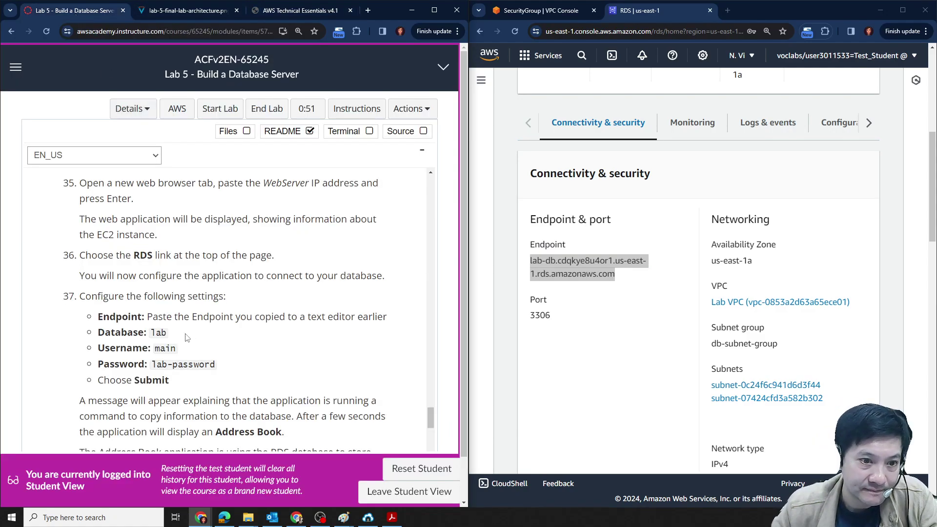
{"action": "left_click", "coordinate": [300, 11]}
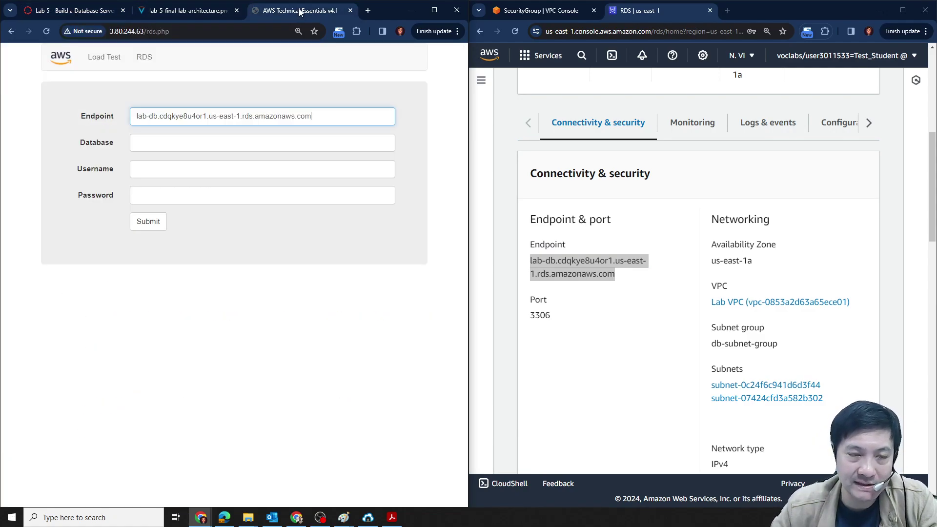
{"action": "left_click", "coordinate": [181, 144]}
{"action": "key", "text": "ctrl+v"}
{"action": "key", "text": "ctrl+z"}
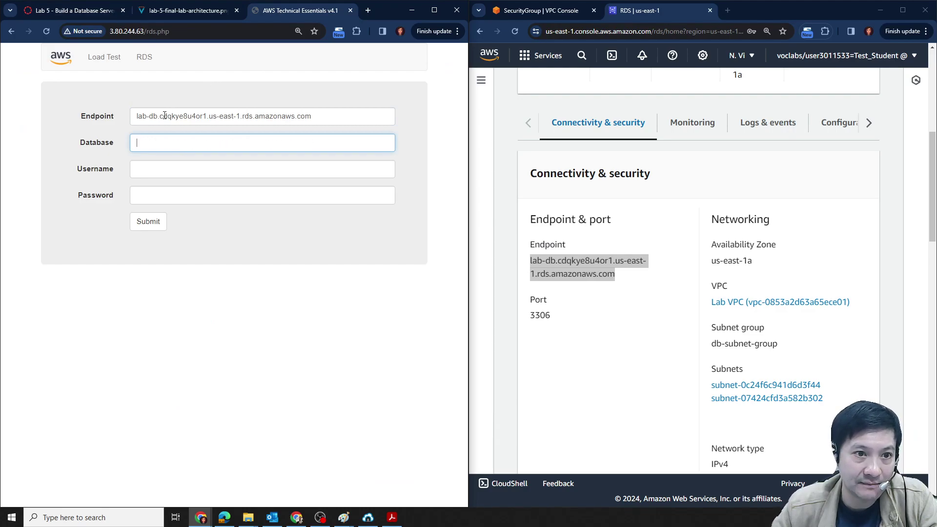
{"action": "left_click", "coordinate": [87, 15]}
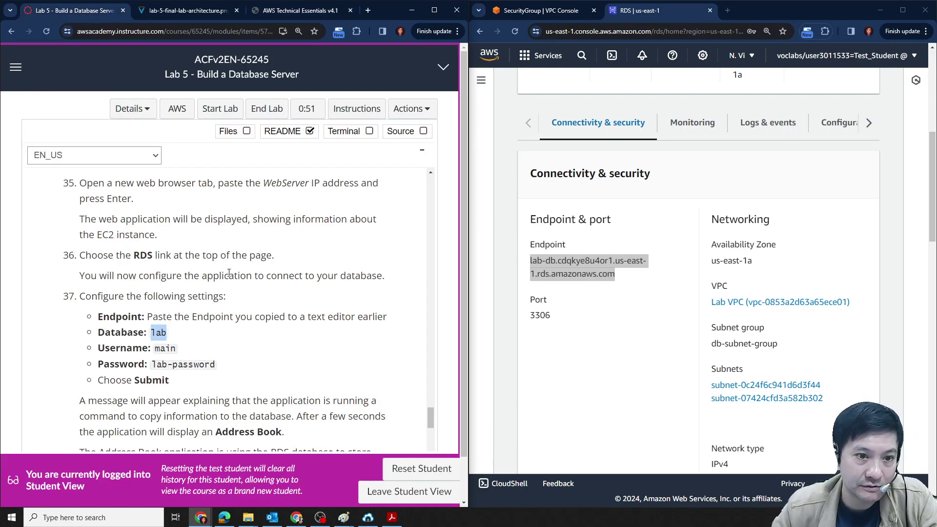
{"action": "left_click", "coordinate": [300, 10]}
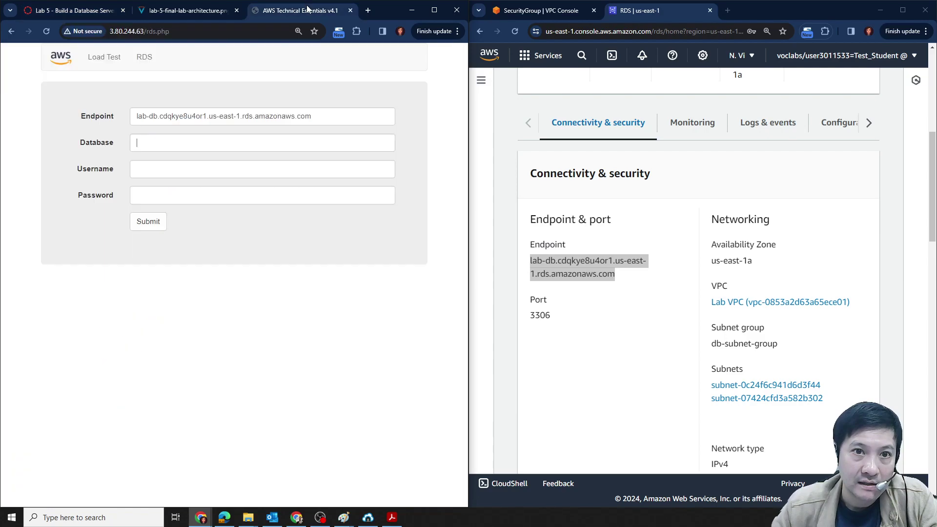
Enter main as the Username on the RDS form.
{"action": "left_click", "coordinate": [88, 12]}
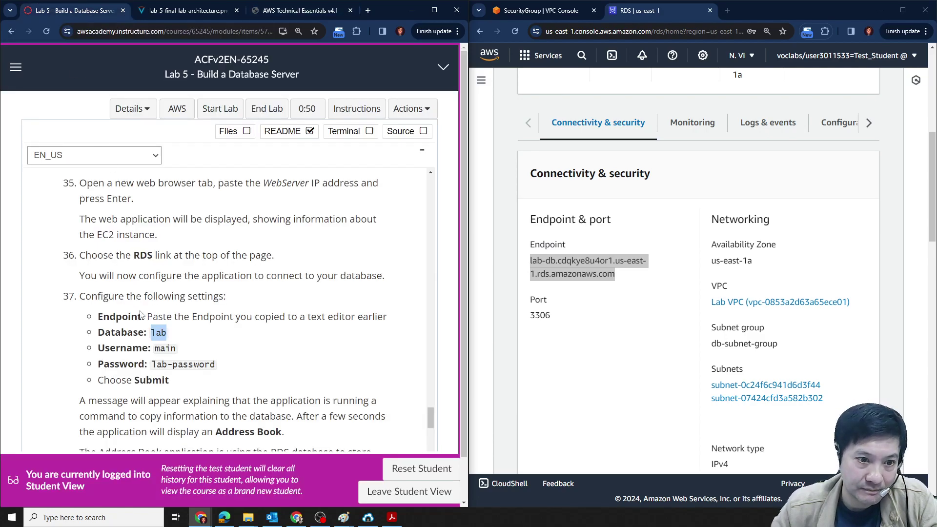
{"action": "double_click", "coordinate": [165, 348]}
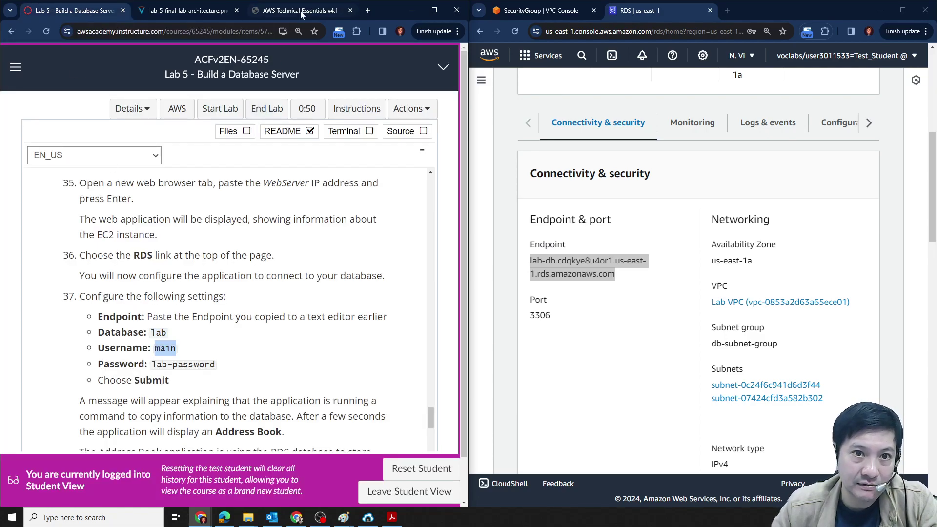
{"action": "left_click", "coordinate": [300, 10]}
{"action": "left_click", "coordinate": [159, 172]}
{"action": "key", "text": "ctrl+v"}
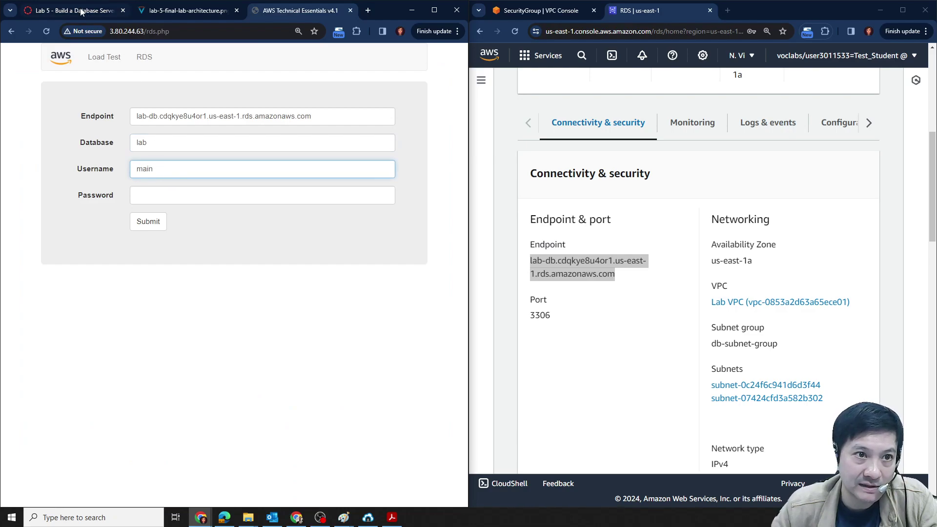
Paste the lab's database password into Password and submit the connection settings.
{"action": "left_click", "coordinate": [81, 11]}
{"action": "left_click_drag", "start_coordinate": [152, 365], "coordinate": [218, 371]}
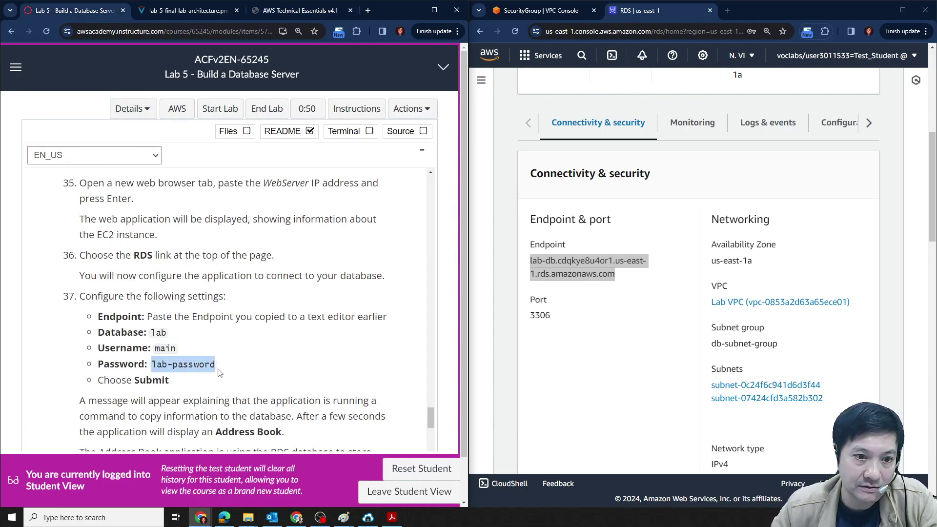
{"action": "key", "text": "ctrl+c"}
{"action": "left_click", "coordinate": [300, 10]}
{"action": "left_click", "coordinate": [154, 198]}
{"action": "key", "text": "ctrl+v"}
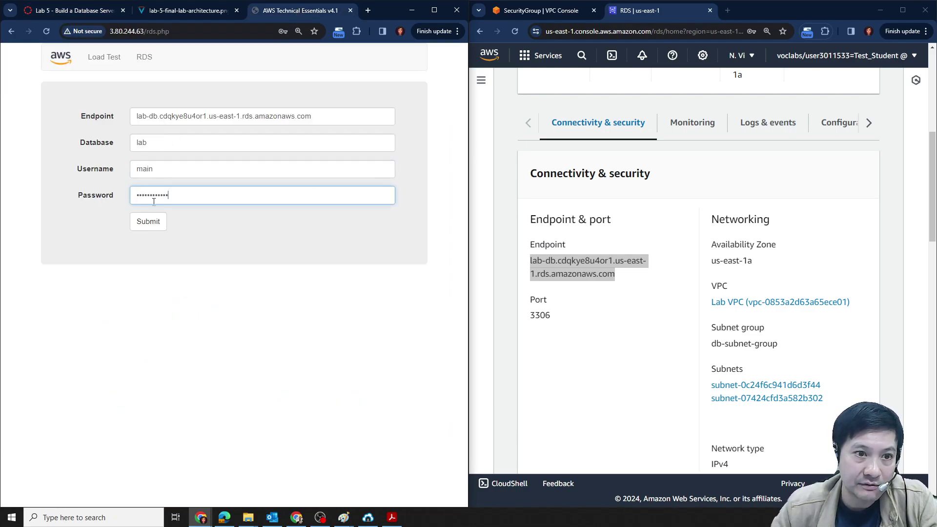
{"action": "left_click", "coordinate": [148, 222]}
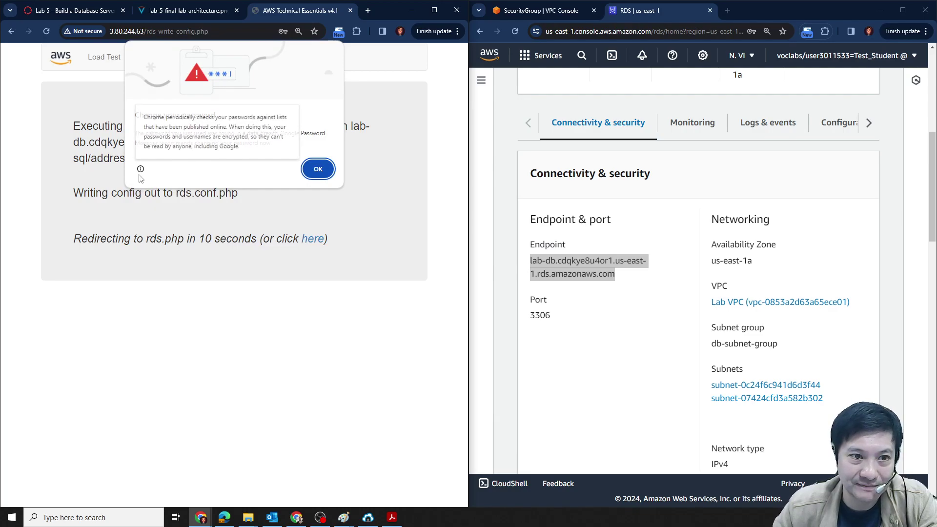
Dismiss Chrome's password breach warning and decline saving the password while the Address Book loads.
{"action": "key", "text": "Return"}
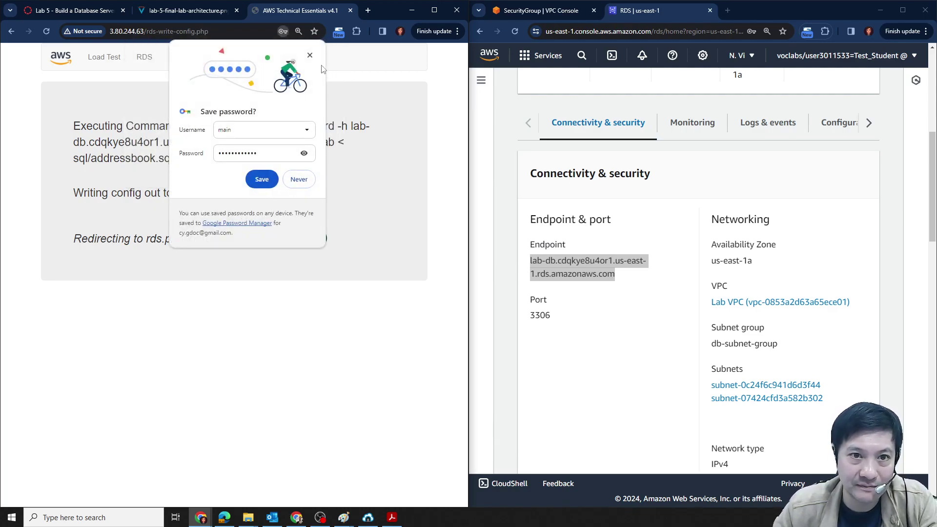
{"action": "left_click", "coordinate": [309, 55]}
{"action": "left_click_drag", "start_coordinate": [71, 127], "coordinate": [342, 161]}
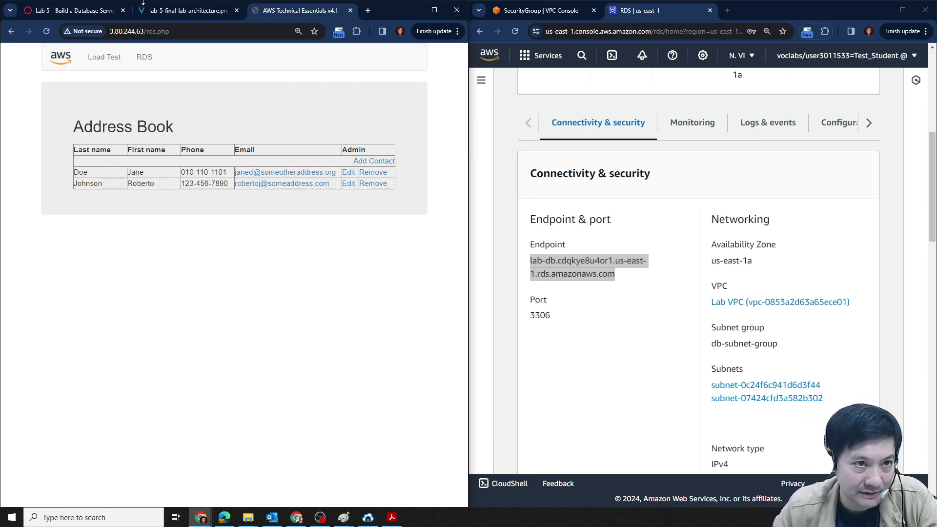
Open the Add Contact form from the Address Book.
{"action": "left_click", "coordinate": [78, 10]}
{"action": "scroll", "coordinate": [246, 337], "scroll_direction": "down", "scroll_amount": 3}
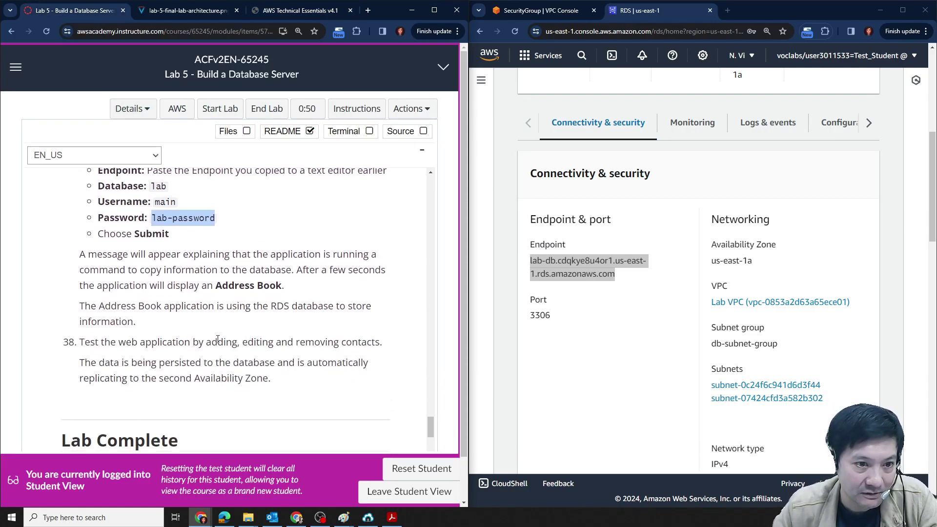
{"action": "left_click", "coordinate": [289, 12]}
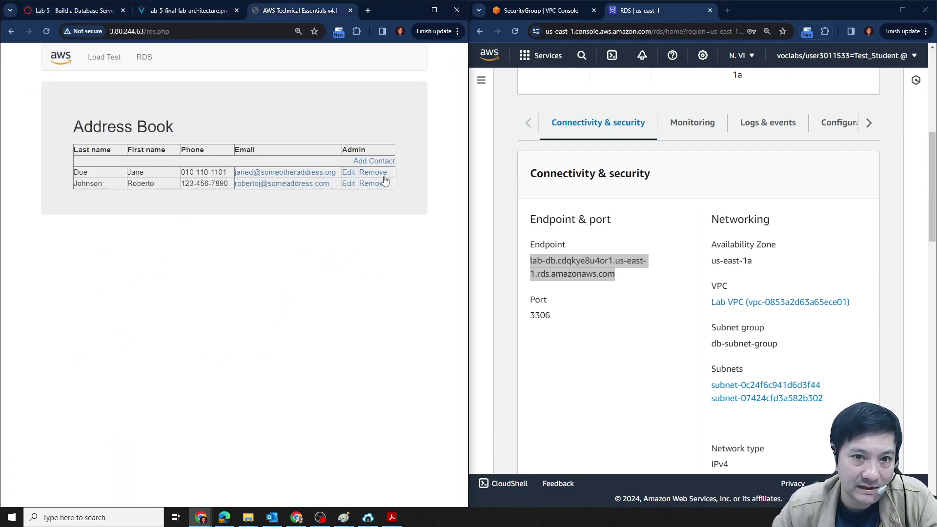
{"action": "left_click", "coordinate": [369, 162]}
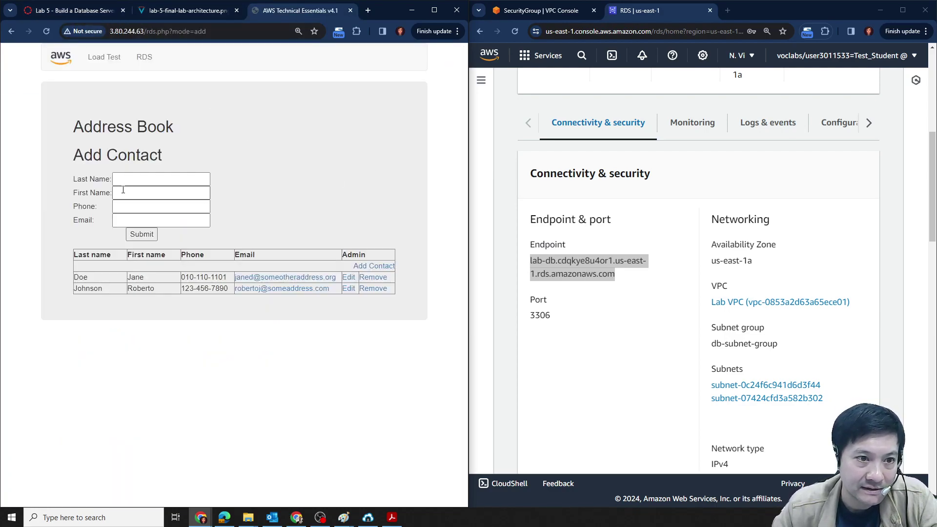
Fill in the contact's last name, phone number and e-mail address, then submit.
{"action": "left_click", "coordinate": [198, 183]}
{"action": "type", "text": "Cyruyz "}
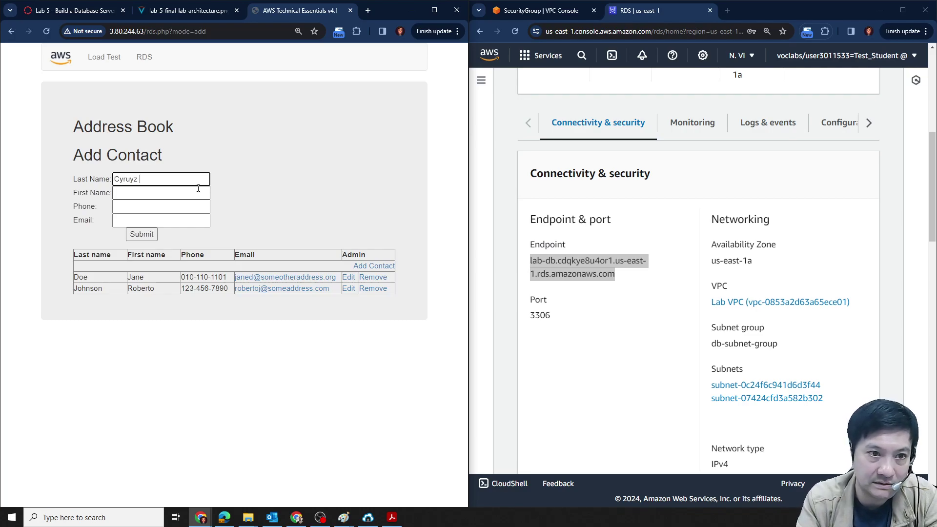
{"action": "type", "text": "s"}
{"action": "key", "text": "Tab"}
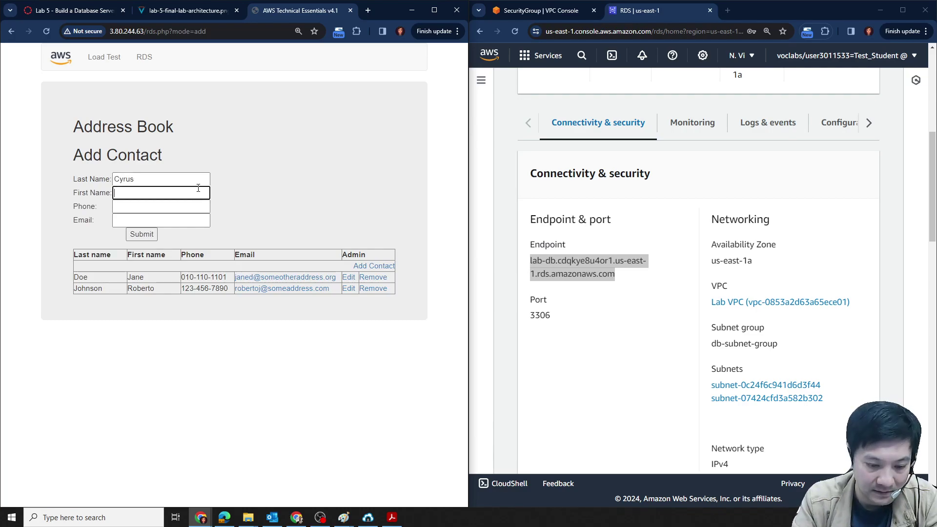
{"action": "left_click", "coordinate": [156, 210]}
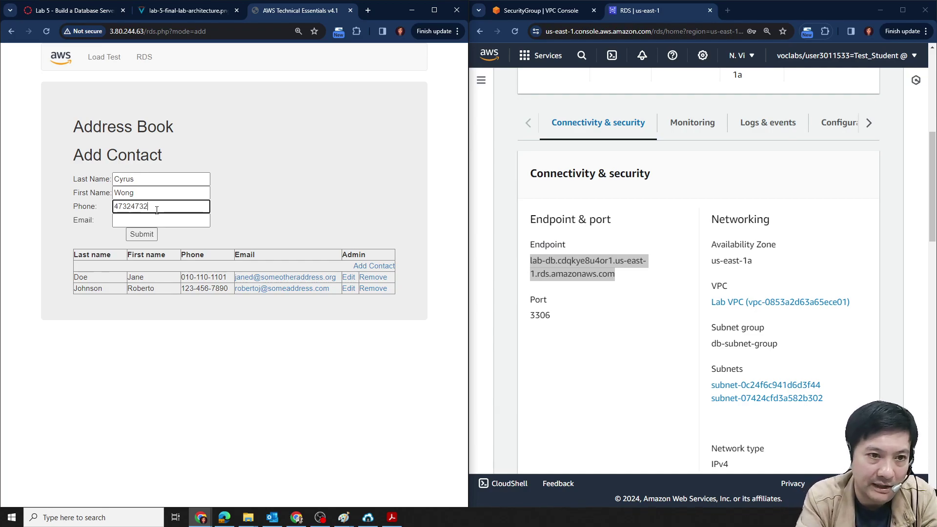
{"action": "left_click", "coordinate": [159, 223]}
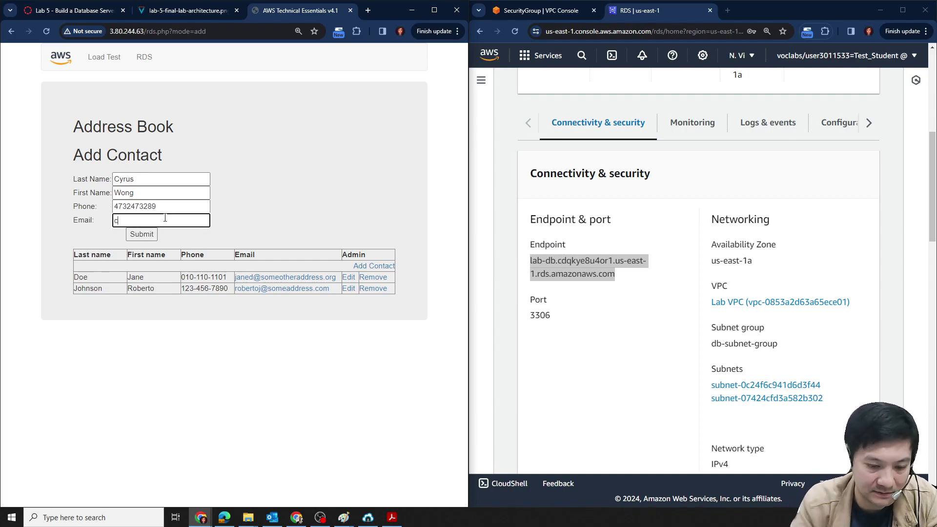
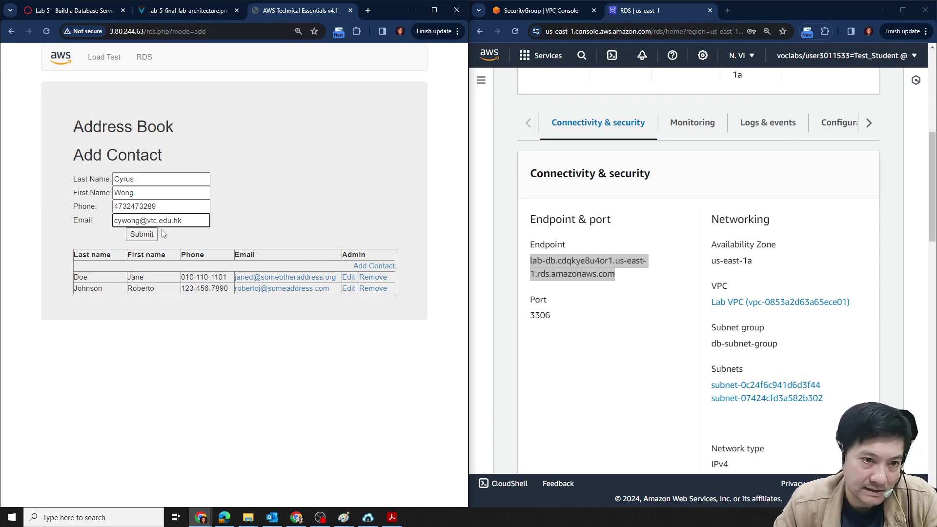
{"action": "left_click", "coordinate": [146, 235]}
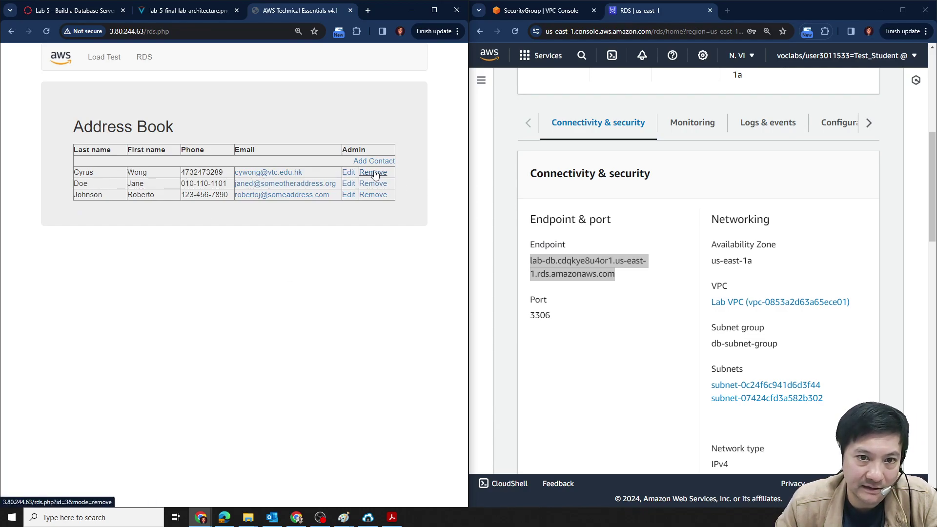
Give the new contact a new phone number, save it, then remove that contact.
{"action": "left_click", "coordinate": [348, 173]}
{"action": "left_click_drag", "start_coordinate": [161, 207], "coordinate": [66, 201]}
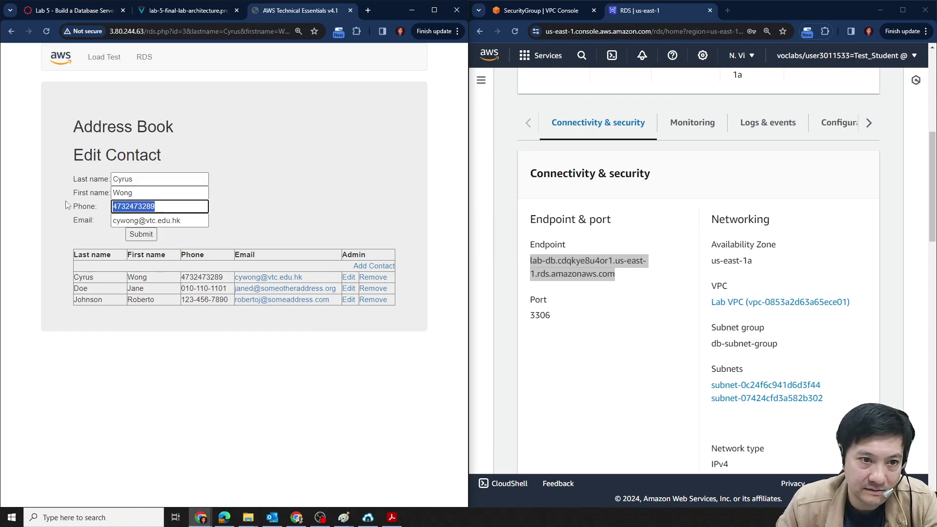
{"action": "type", "text": "43453"}
{"action": "left_click", "coordinate": [141, 235]}
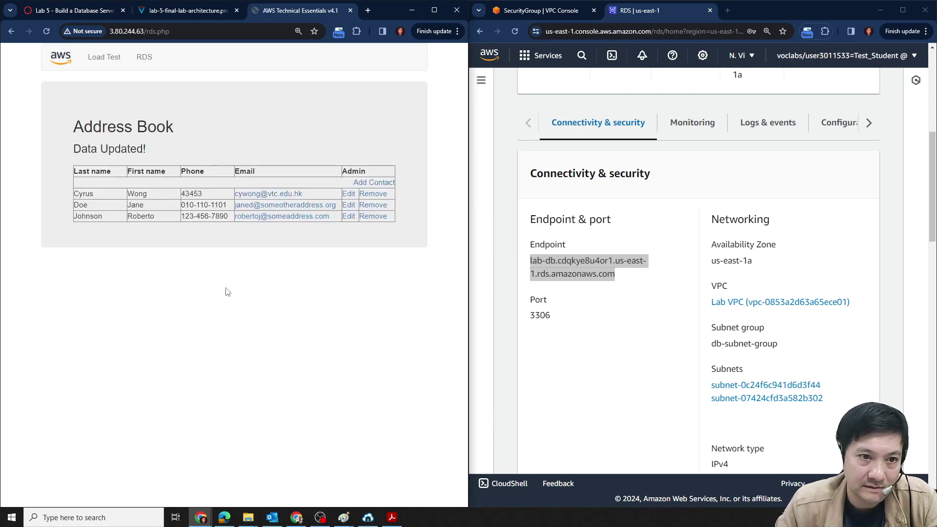
{"action": "left_click", "coordinate": [373, 194]}
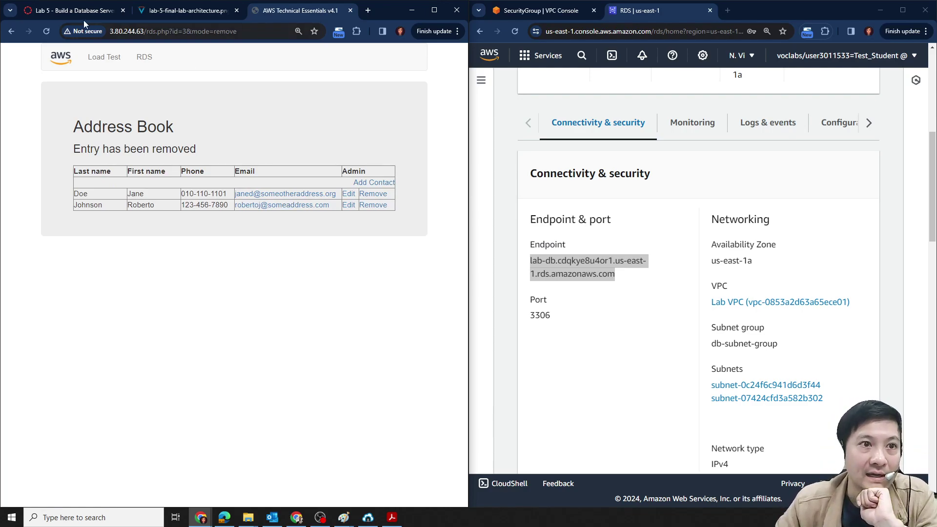
Confirm on the lab-db details page that its status is Available.
{"action": "left_click", "coordinate": [639, 327]}
{"action": "scroll", "coordinate": [654, 346], "scroll_direction": "down", "scroll_amount": 5}
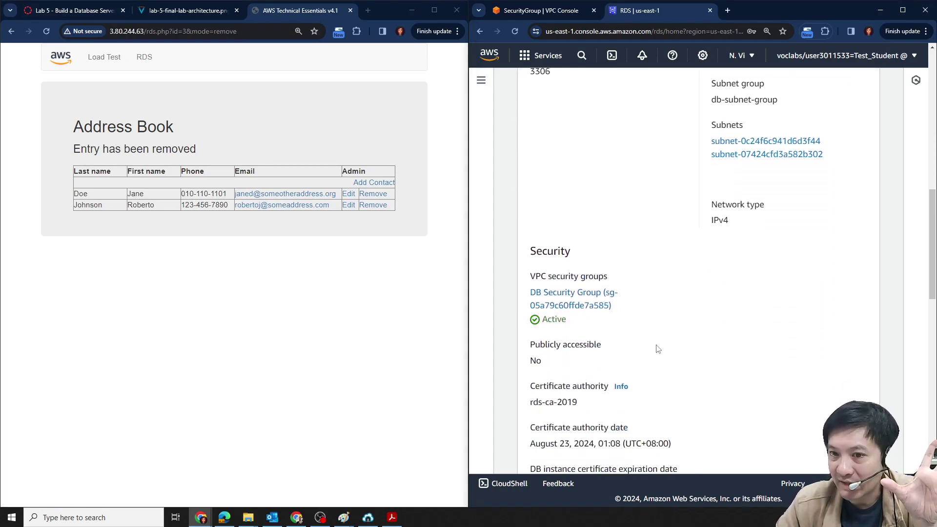
{"action": "scroll", "coordinate": [658, 329], "scroll_direction": "up", "scroll_amount": 15}
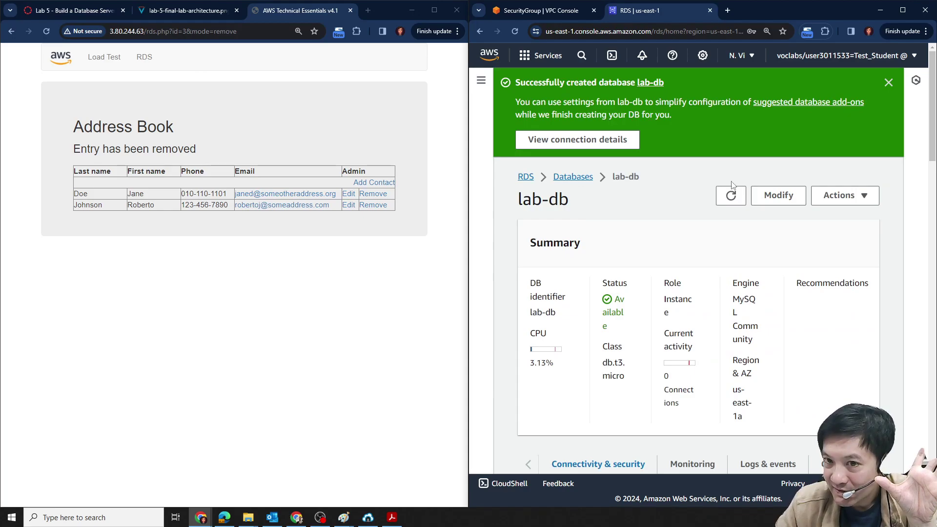
{"action": "left_click_drag", "start_coordinate": [605, 303], "coordinate": [623, 333]}
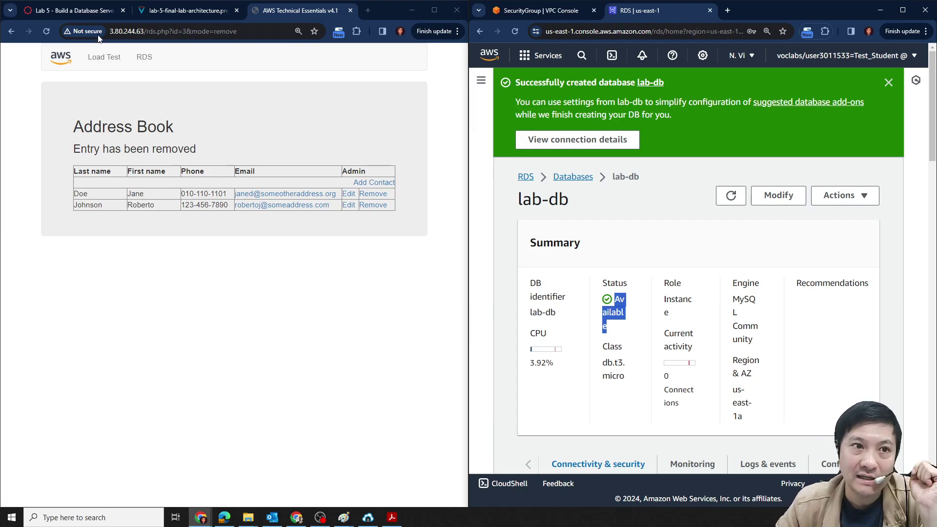
Bring the Lab 5 instructions into view at the Lab Complete section.
{"action": "left_click", "coordinate": [85, 10]}
{"action": "scroll", "coordinate": [238, 321], "scroll_direction": "down", "scroll_amount": 9}
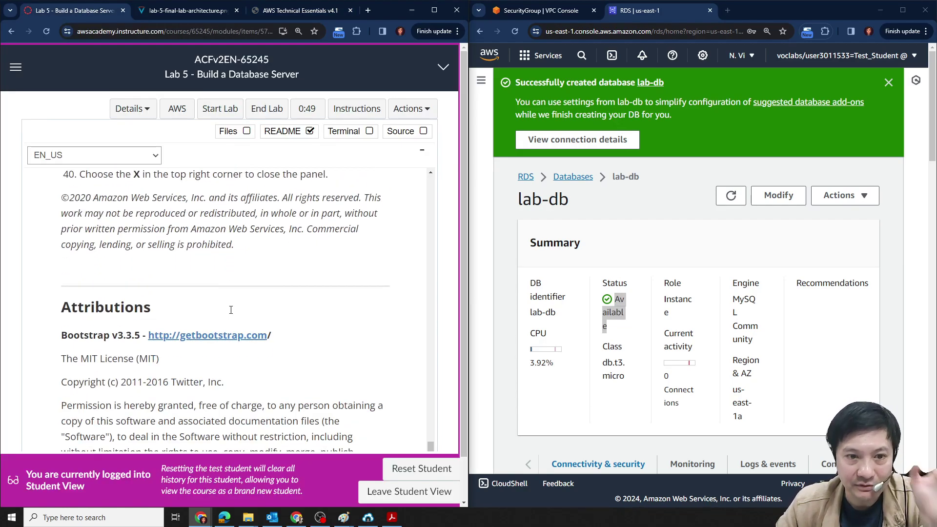
{"action": "scroll", "coordinate": [257, 310], "scroll_direction": "up", "scroll_amount": 3}
{"action": "scroll", "coordinate": [258, 326], "scroll_direction": "down", "scroll_amount": 5}
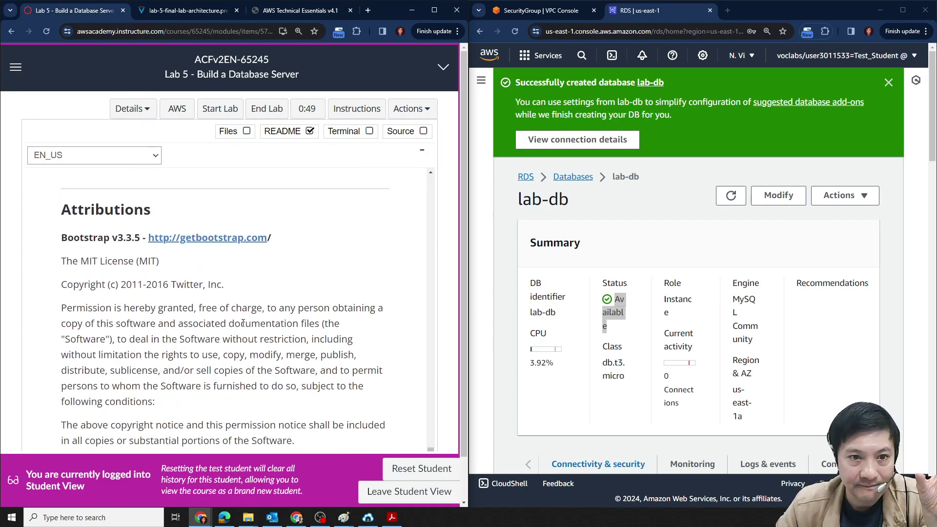
{"action": "scroll", "coordinate": [274, 329], "scroll_direction": "up", "scroll_amount": 5}
{"action": "scroll", "coordinate": [277, 333], "scroll_direction": "up", "scroll_amount": 2}
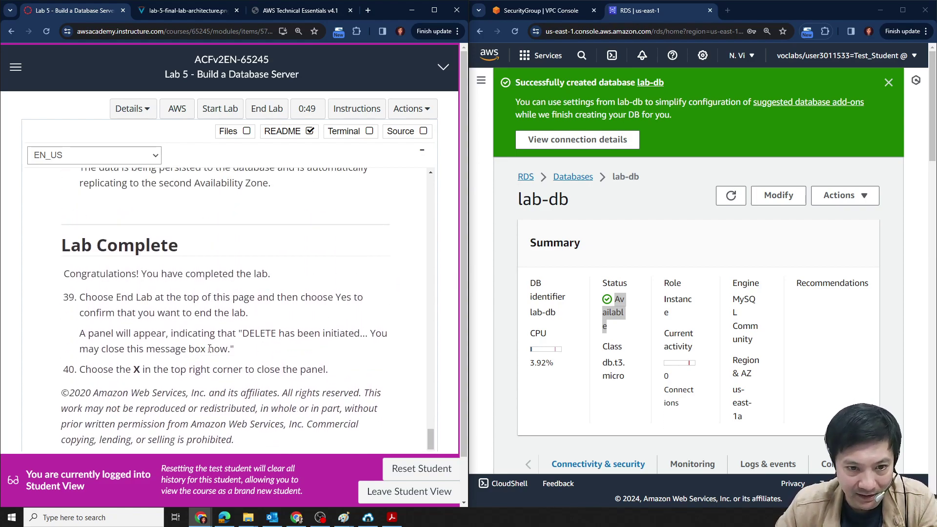
Sign out of the AWS console via the account menu and confirm End Lab with Yes.
{"action": "left_click", "coordinate": [844, 55]}
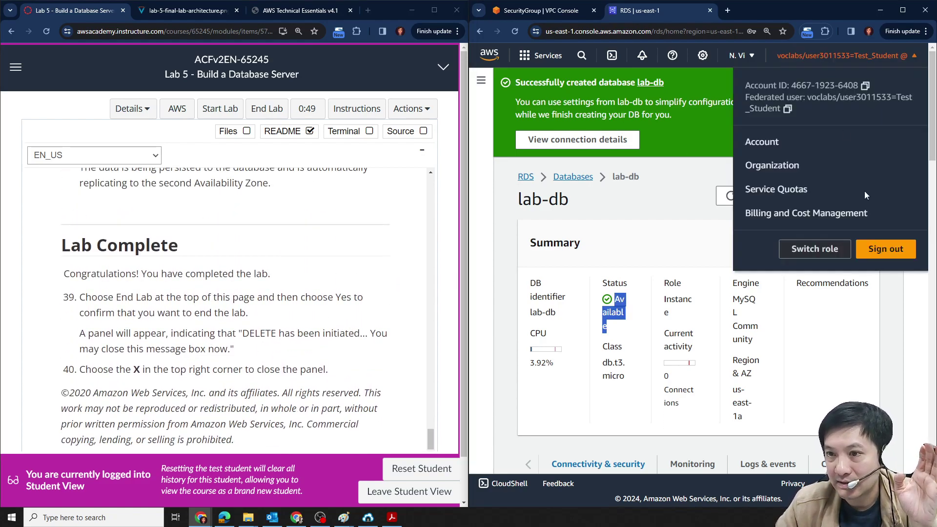
{"action": "left_click", "coordinate": [885, 249]}
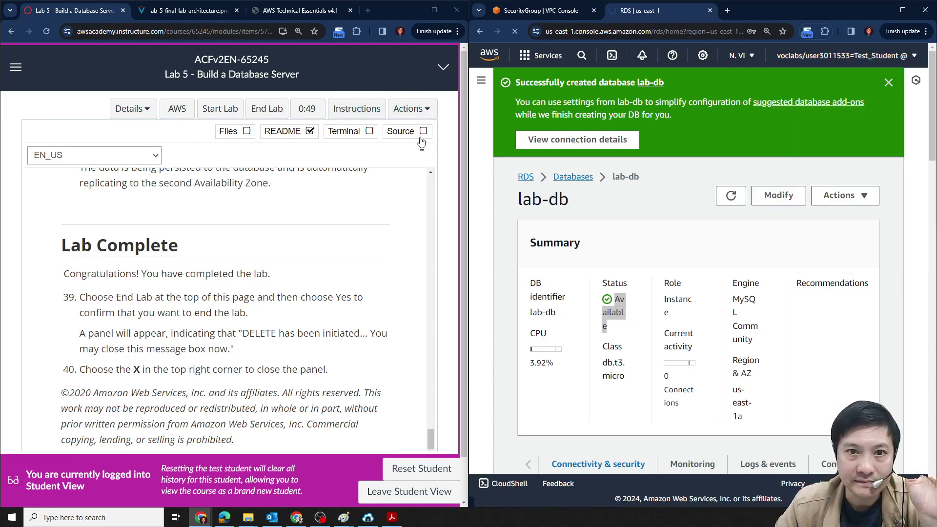
{"action": "left_click", "coordinate": [260, 116]}
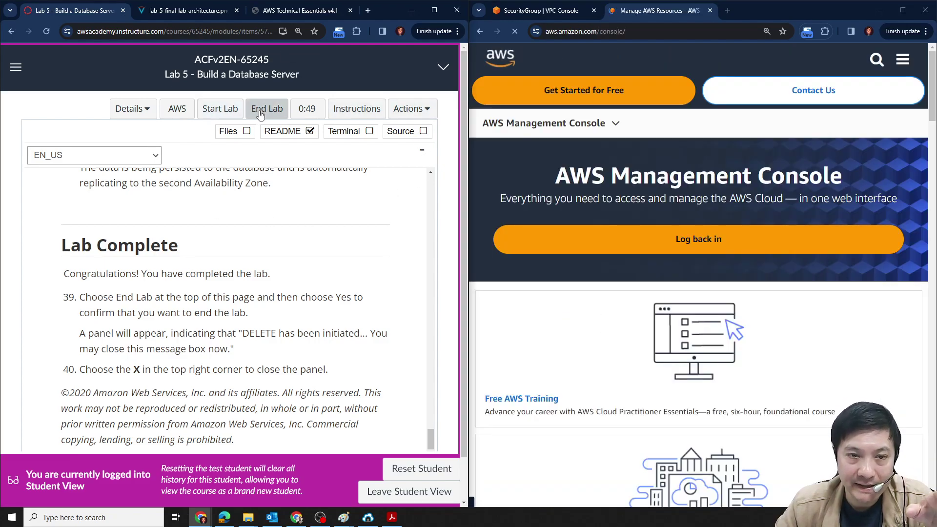
{"action": "left_click", "coordinate": [335, 160]}
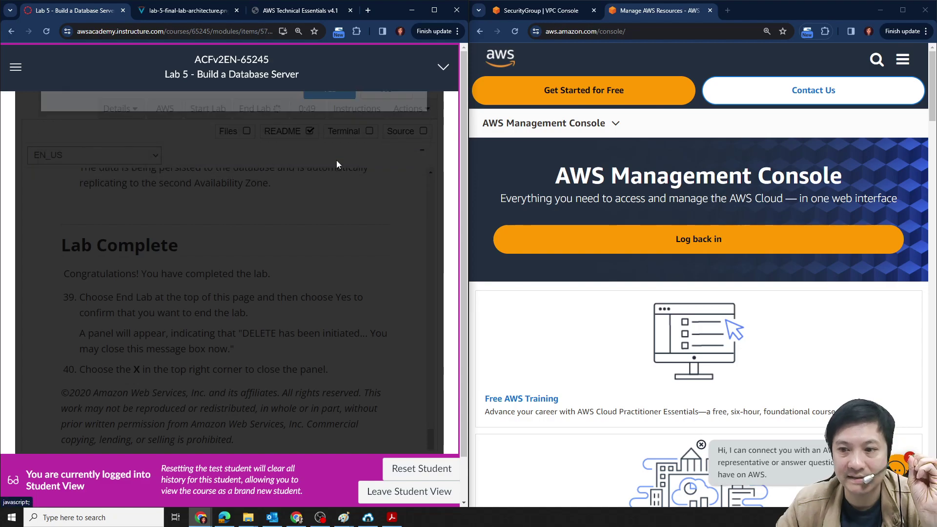